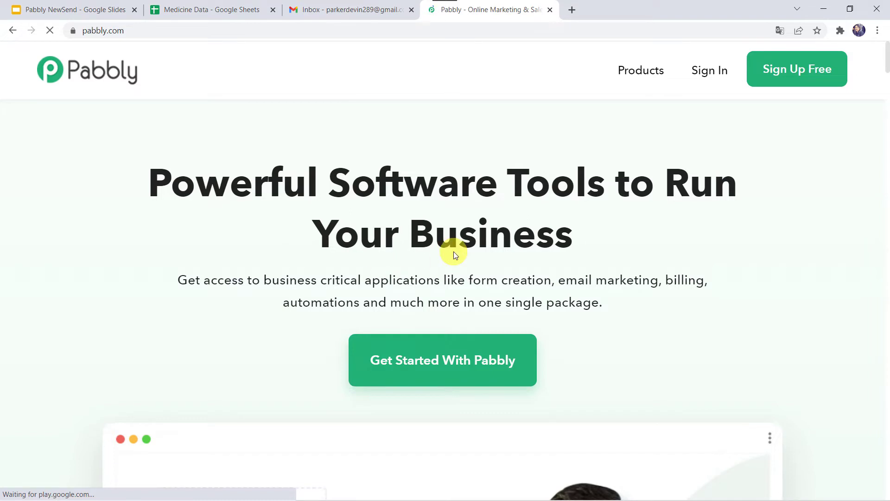
Step: Open the Pabbly Connect product page, sign in, and access the Pabbly Connect dashboard
{"action": "left_click", "coordinate": [639, 81]}
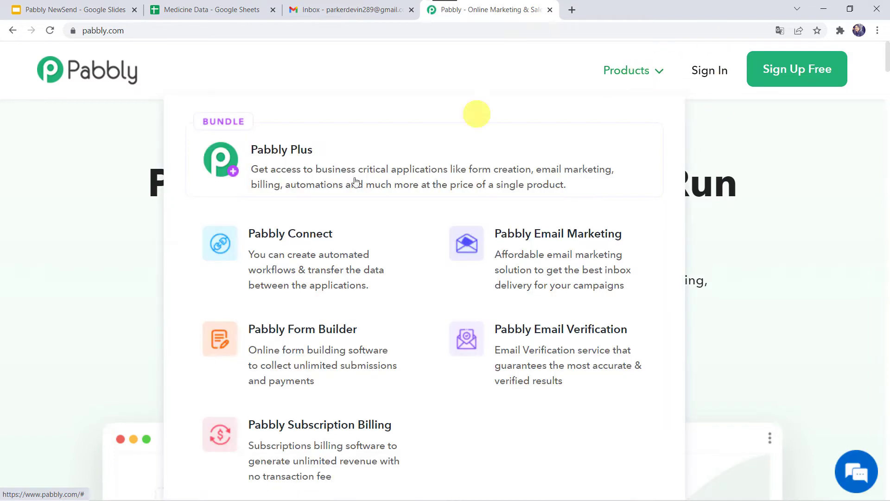
{"action": "left_click", "coordinate": [309, 248]}
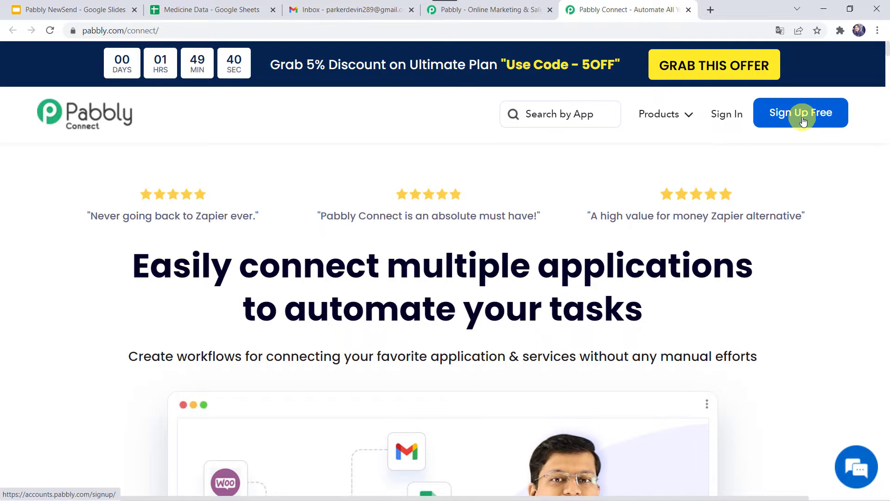
{"action": "left_click", "coordinate": [728, 118]}
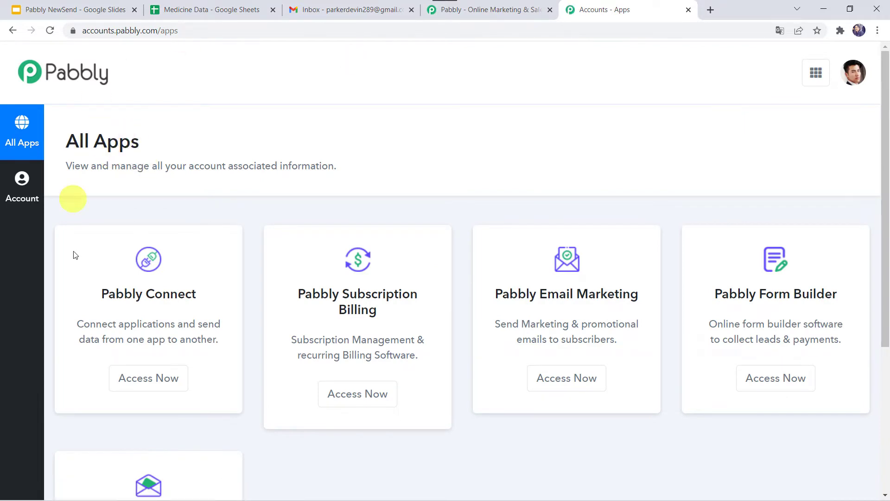
{"action": "left_click", "coordinate": [155, 388]}
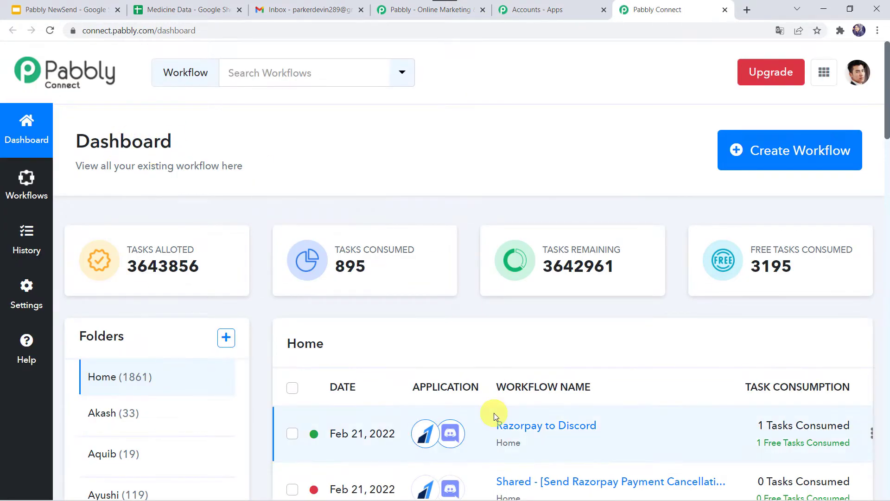
Step: Create a workflow named "Check Inventory for Expired Products and Notify by Email"
{"action": "scroll", "coordinate": [493, 414], "scroll_direction": "down", "scroll_amount": 6}
{"action": "scroll", "coordinate": [494, 412], "scroll_direction": "up", "scroll_amount": 6}
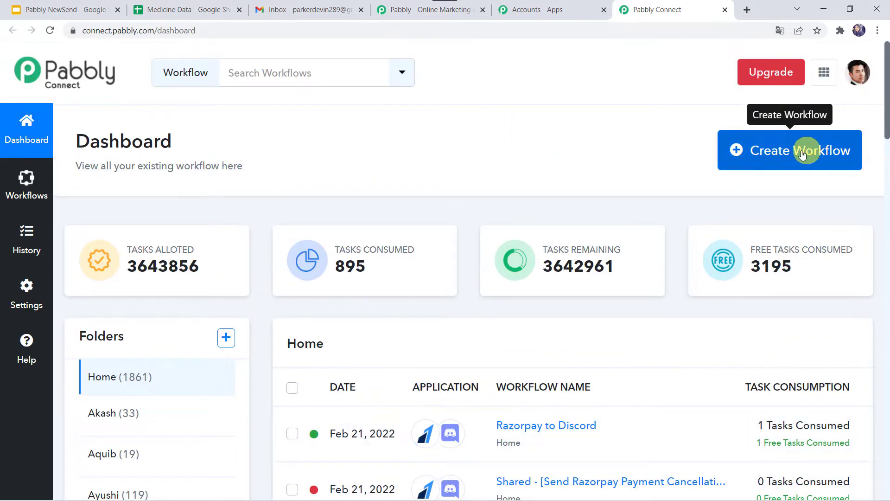
{"action": "left_click", "coordinate": [794, 154]}
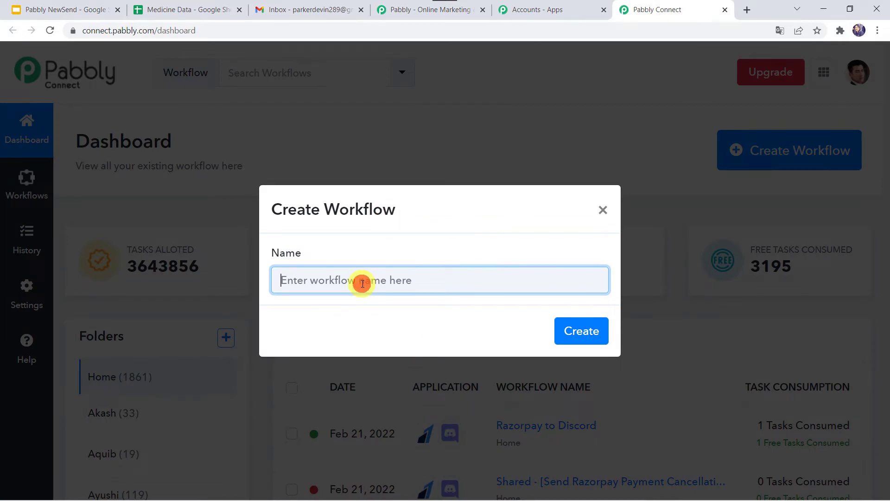
{"action": "type", "text": "Check Inventory for Expired Products and Notify by Email"}
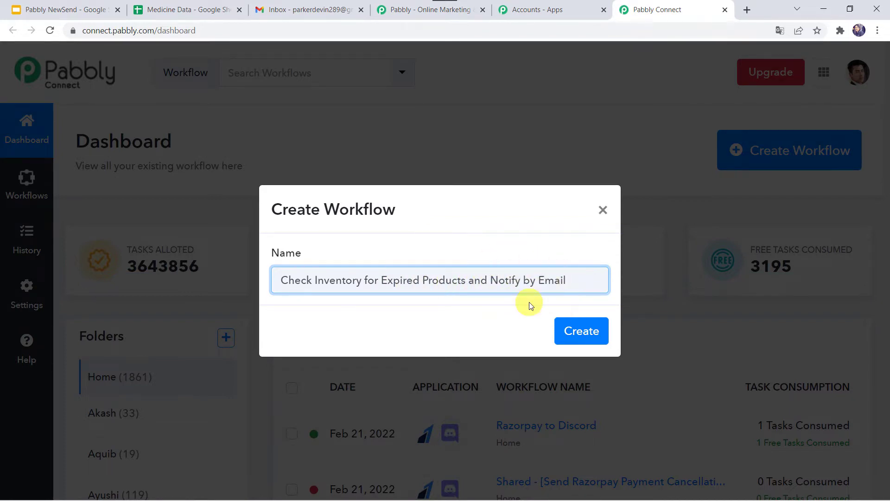
{"action": "left_click", "coordinate": [581, 329]}
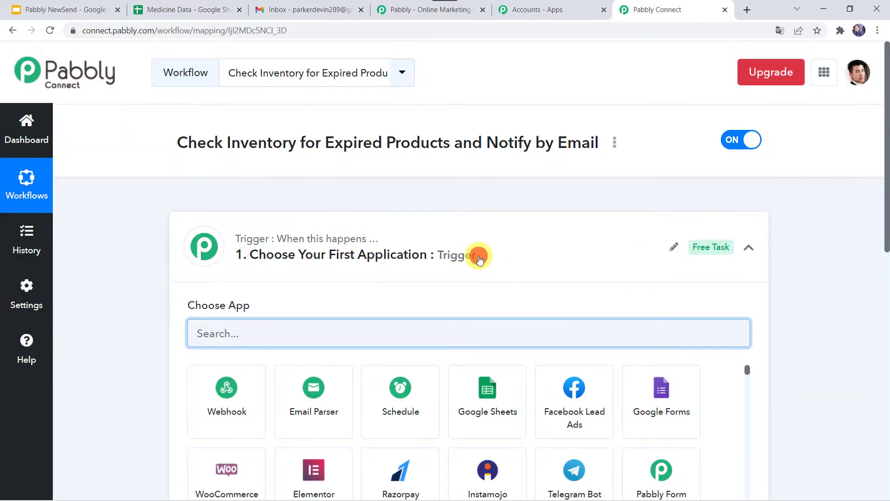
Step: Choose Schedule by Pabbly as the trigger application of the workflow
{"action": "left_click", "coordinate": [479, 257]}
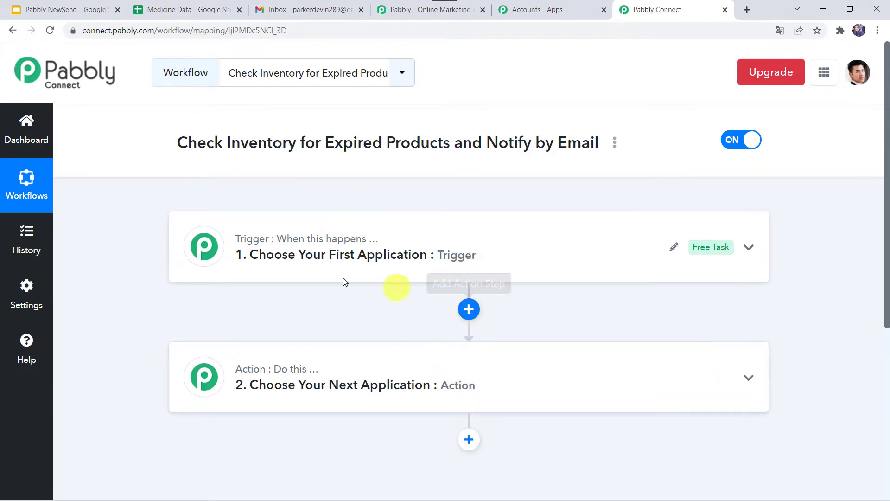
{"action": "mouse_move", "coordinate": [332, 238]}
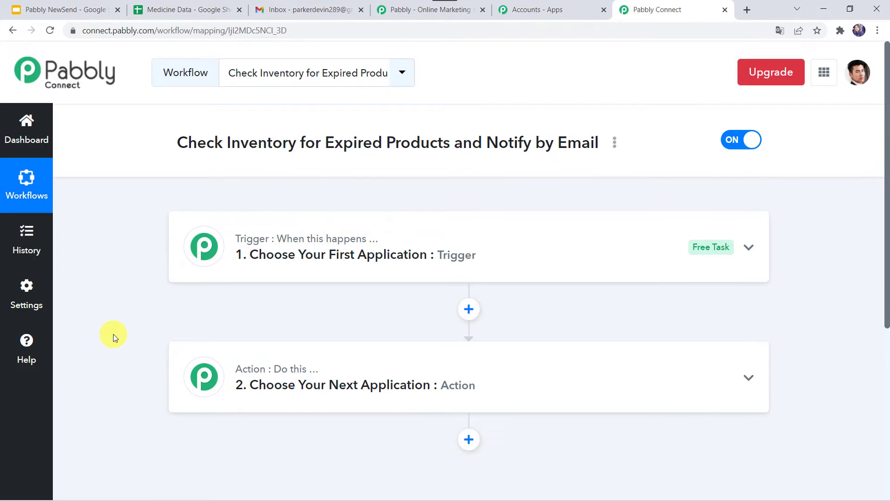
{"action": "left_click", "coordinate": [444, 247]}
{"action": "scroll", "coordinate": [443, 235], "scroll_direction": "down", "scroll_amount": 2}
{"action": "left_click", "coordinate": [306, 238]}
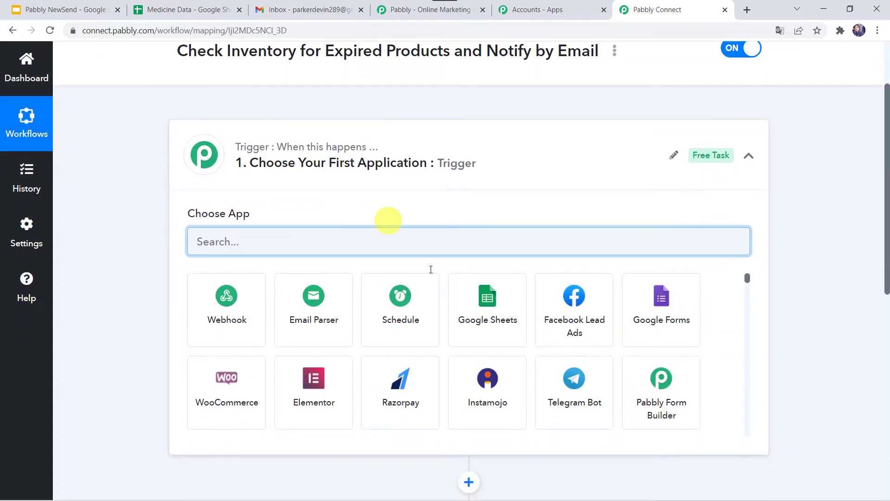
{"action": "left_click", "coordinate": [409, 314]}
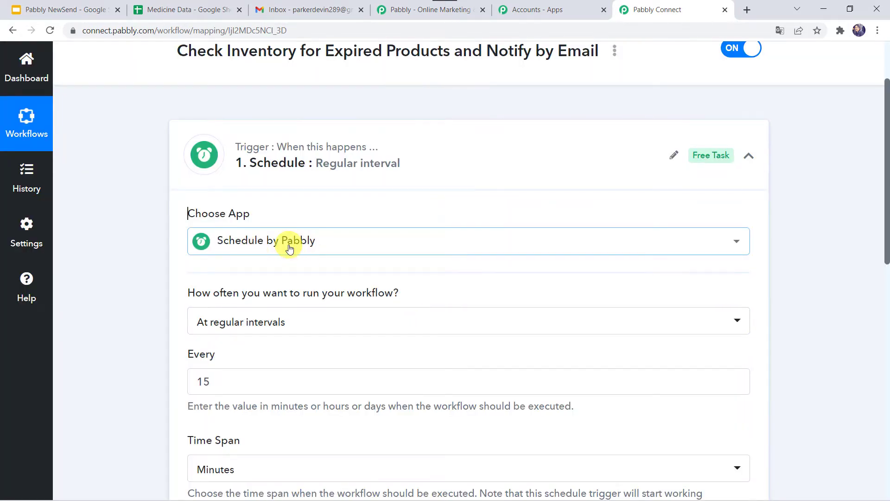
Step: Set the schedule trigger to run the workflow every day
{"action": "mouse_move", "coordinate": [267, 297]}
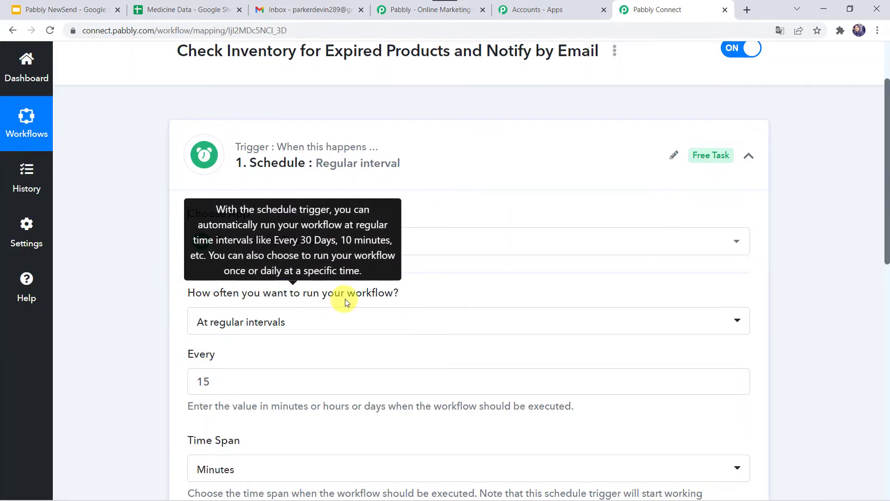
{"action": "scroll", "coordinate": [173, 315], "scroll_direction": "down", "scroll_amount": 1}
{"action": "scroll", "coordinate": [173, 315], "scroll_direction": "down", "scroll_amount": 1}
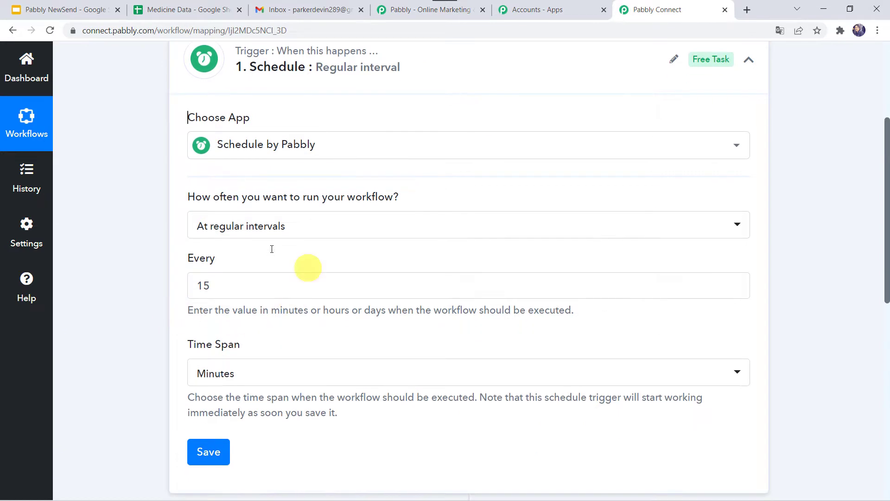
{"action": "left_click", "coordinate": [274, 226]}
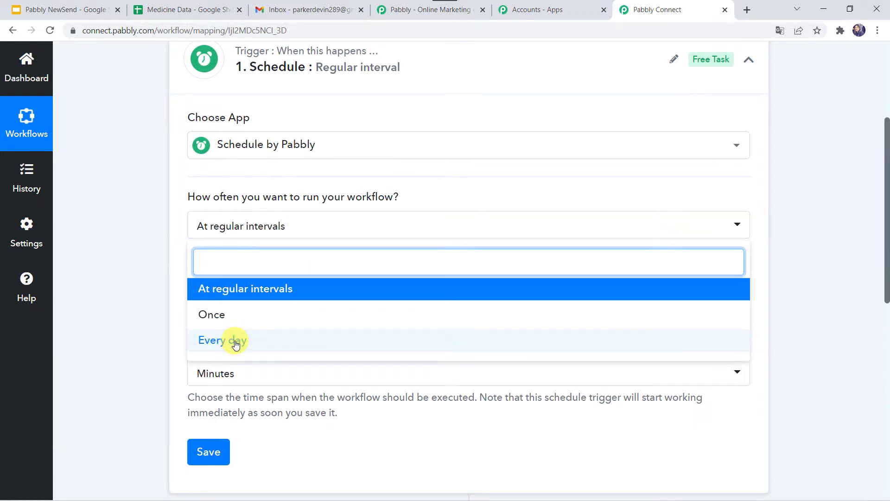
{"action": "left_click", "coordinate": [235, 343]}
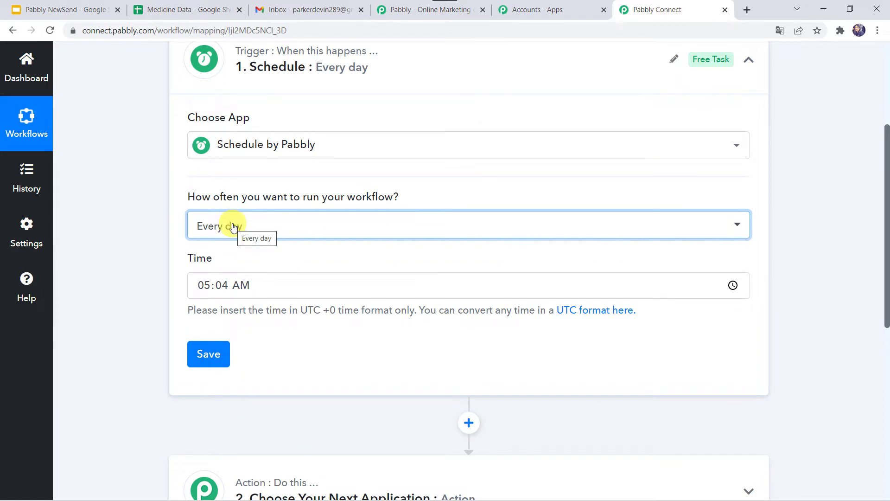
Step: Set the schedule trigger's daily run time to 10:00 AM
{"action": "left_click", "coordinate": [204, 286]}
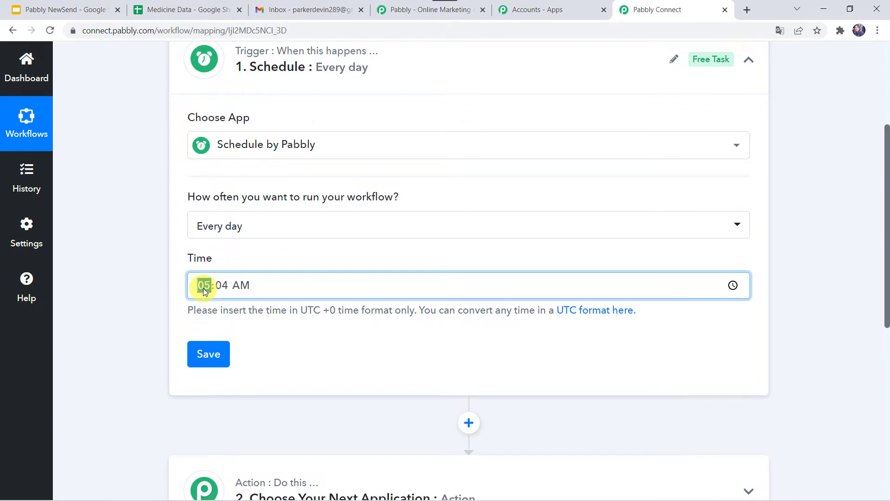
{"action": "type", "text": "10:00"}
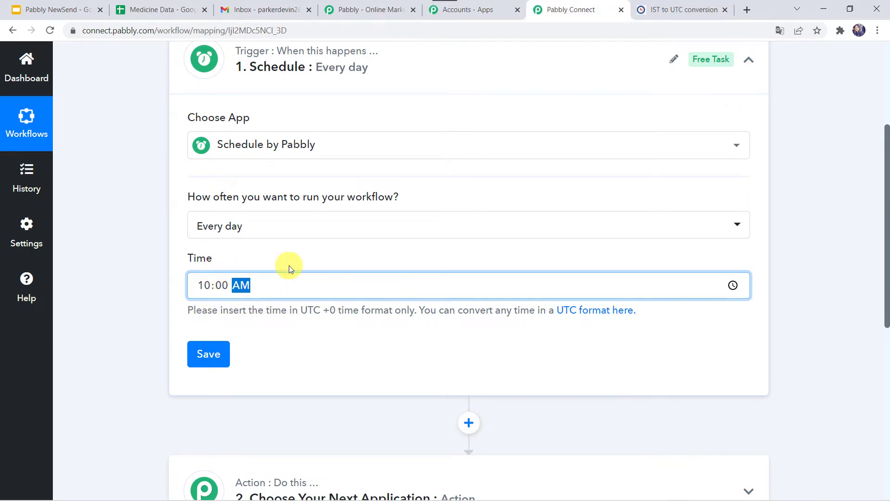
Step: Look up 10:00 am IST in the IST to UTC conversion table, set the trigger time to 04:30 AM, and save the schedule
{"action": "left_click", "coordinate": [679, 19]}
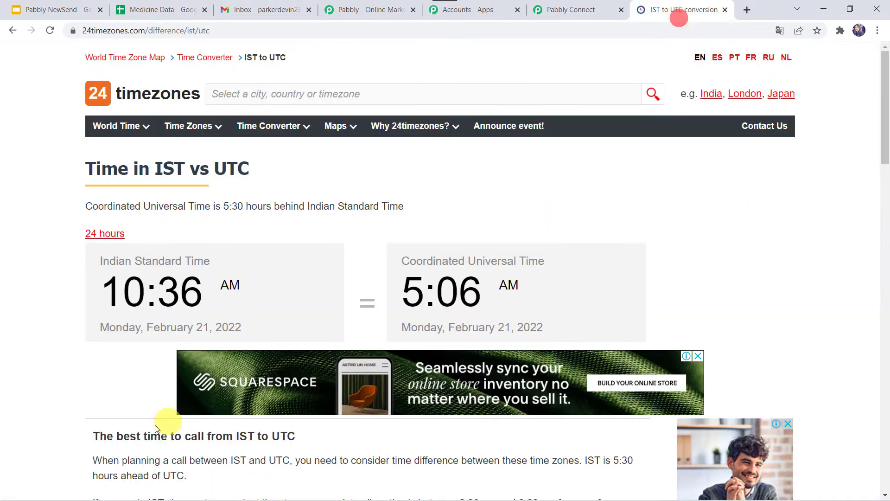
{"action": "scroll", "coordinate": [152, 424], "scroll_direction": "down", "scroll_amount": 15}
{"action": "scroll", "coordinate": [152, 425], "scroll_direction": "down", "scroll_amount": 1}
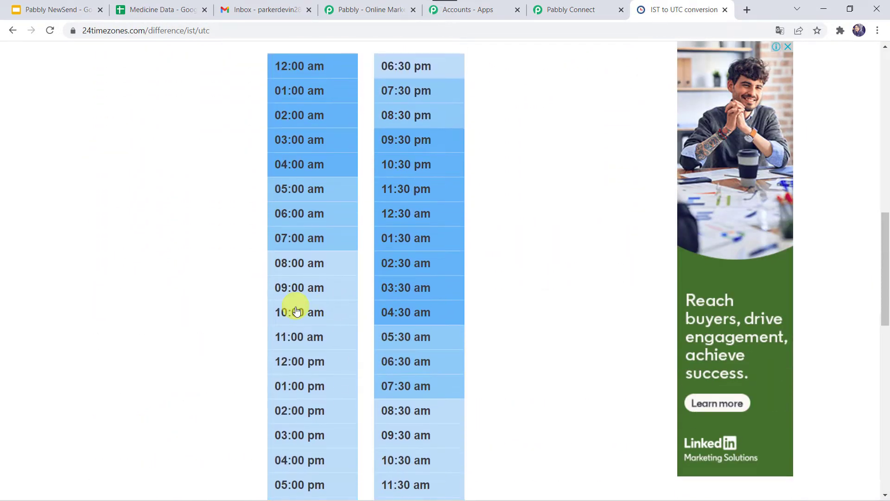
{"action": "left_click", "coordinate": [573, 4]}
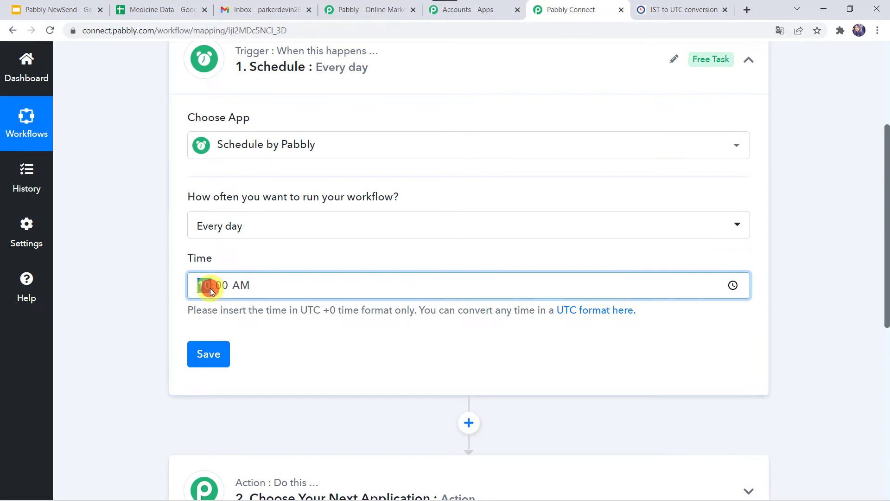
{"action": "type", "text": "30"}
{"action": "left_click", "coordinate": [209, 353]}
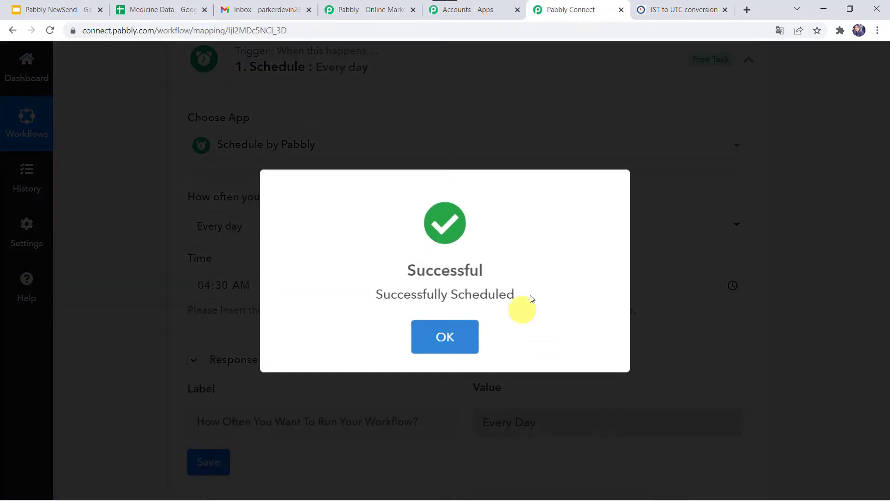
{"action": "left_click", "coordinate": [445, 335]}
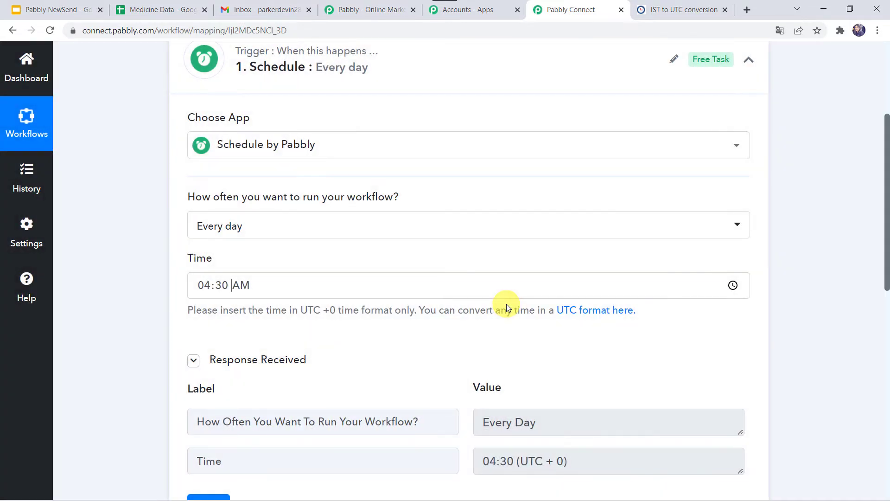
Step: Check the expiry dates in the Medicine Data spreadsheet and choose Date/Time Formatter by Pabbly as the workflow's first action application
{"action": "scroll", "coordinate": [506, 304], "scroll_direction": "down", "scroll_amount": 2}
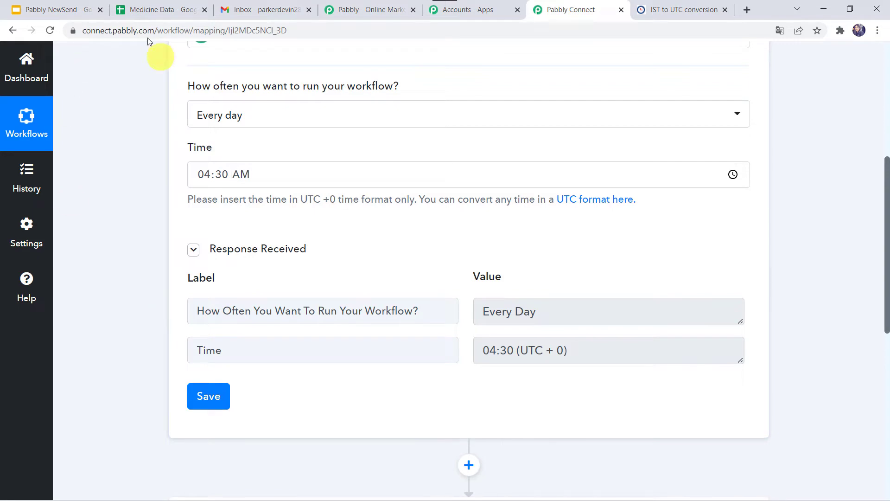
{"action": "left_click", "coordinate": [160, 8]}
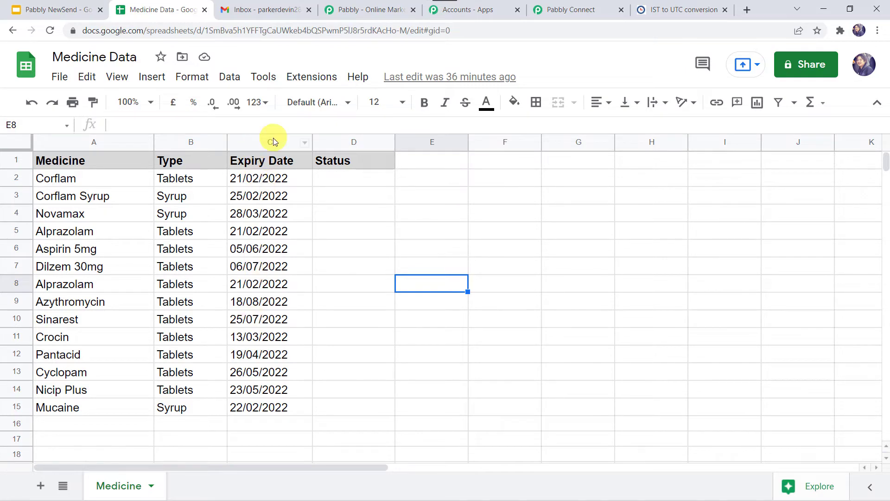
{"action": "left_click", "coordinate": [578, 7]}
{"action": "scroll", "coordinate": [148, 345], "scroll_direction": "down", "scroll_amount": 6}
{"action": "left_click", "coordinate": [425, 175]}
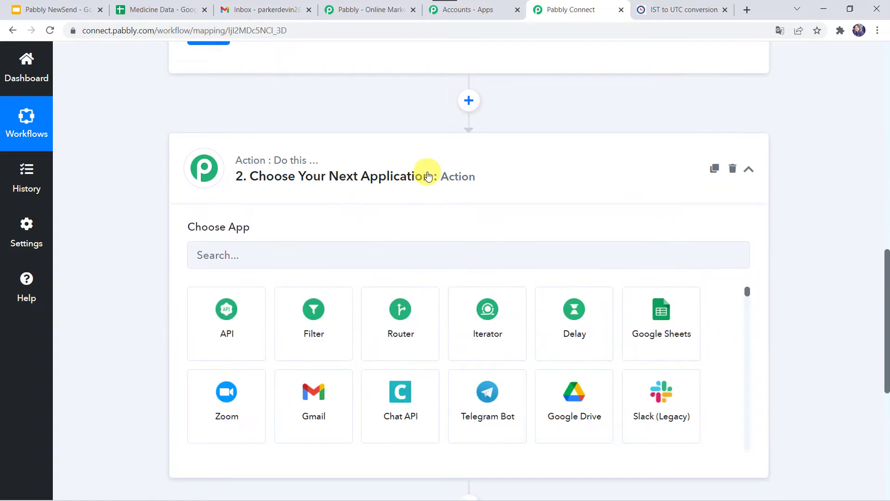
{"action": "left_click", "coordinate": [256, 167]}
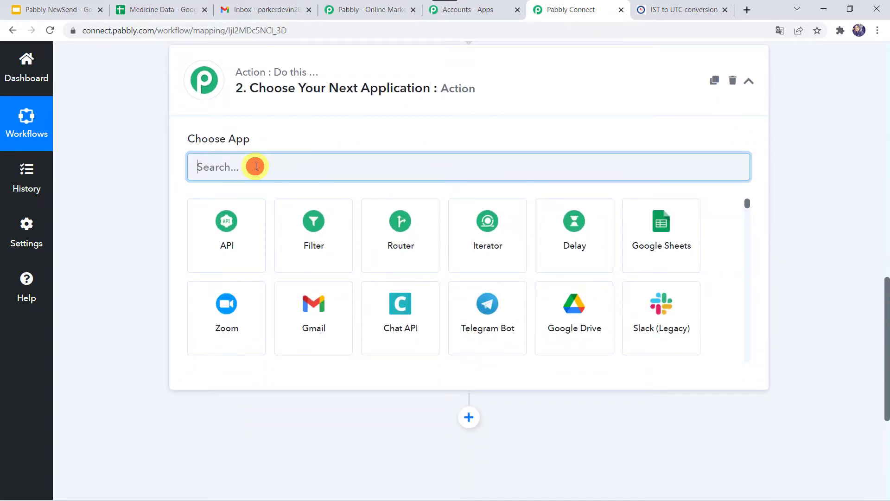
{"action": "type", "text": "date"}
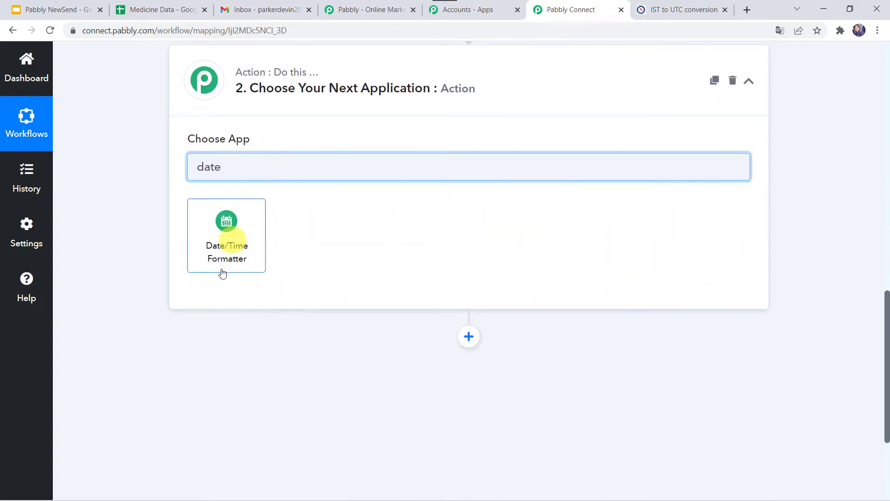
{"action": "left_click", "coordinate": [225, 265]}
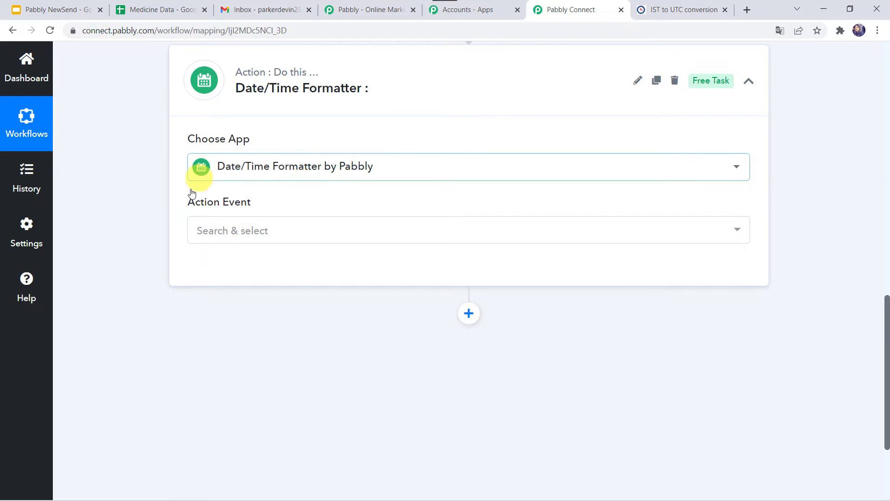
Step: Set the Date/Time Formatter's action event to Current Date and connect it
{"action": "left_click", "coordinate": [213, 233]}
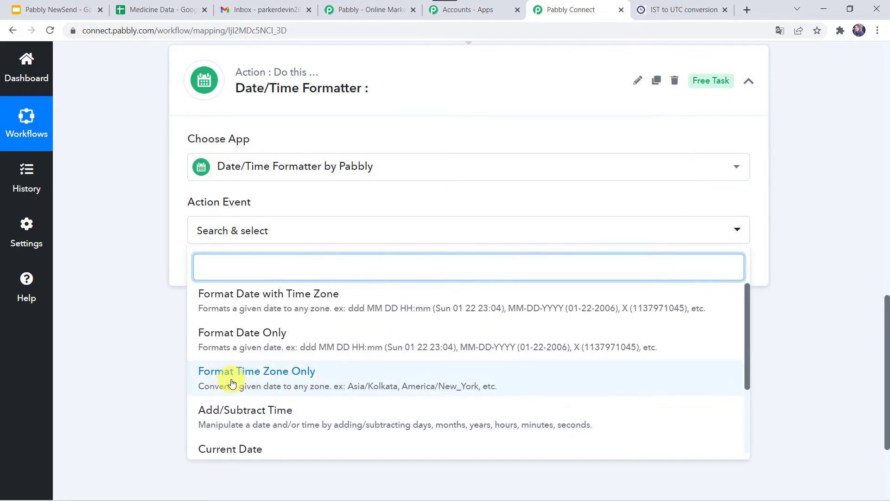
{"action": "scroll", "coordinate": [233, 378], "scroll_direction": "down", "scroll_amount": 3}
{"action": "left_click", "coordinate": [255, 364]}
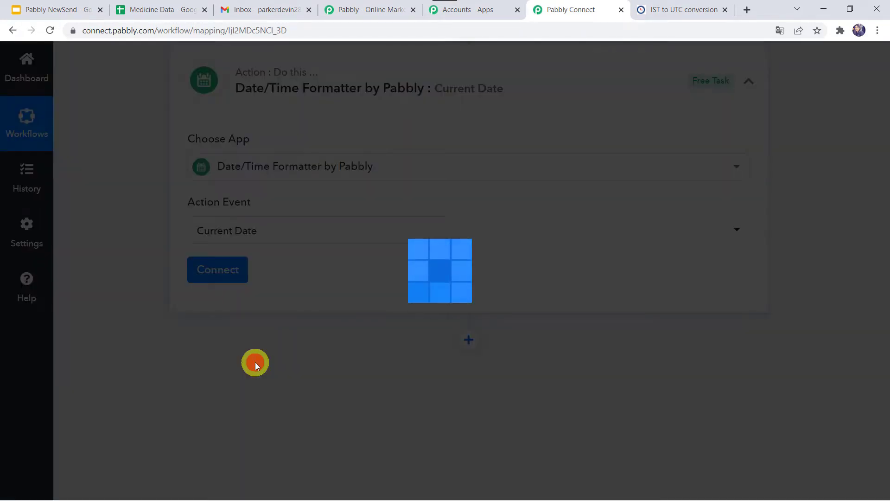
{"action": "left_click", "coordinate": [212, 270]}
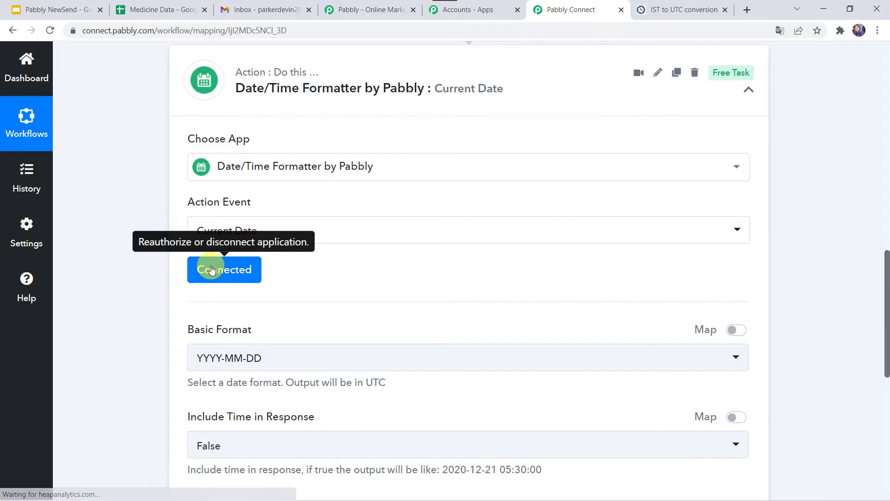
Step: Check the expiry date format in the Medicine Data spreadsheet and set the Current Date action's basic format to DD/MM/YYYY
{"action": "scroll", "coordinate": [120, 278], "scroll_direction": "down", "scroll_amount": 3}
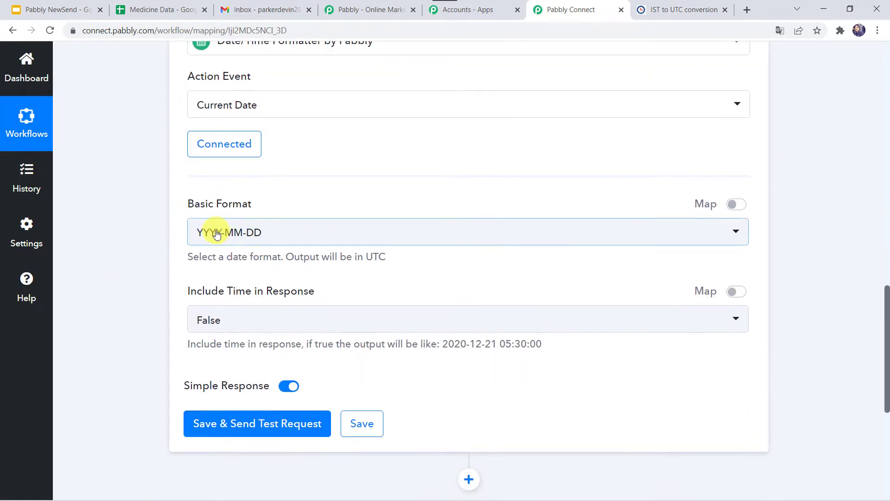
{"action": "left_click", "coordinate": [165, 7]}
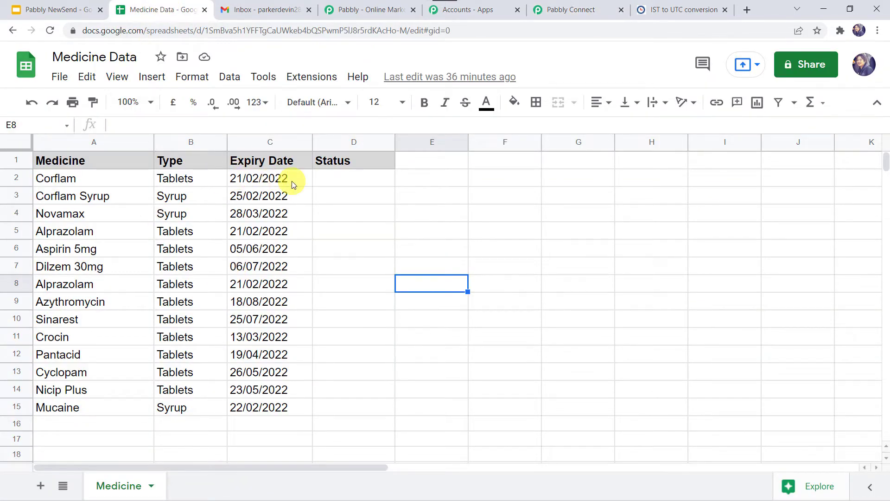
{"action": "left_click", "coordinate": [588, 6]}
{"action": "left_click", "coordinate": [284, 235]}
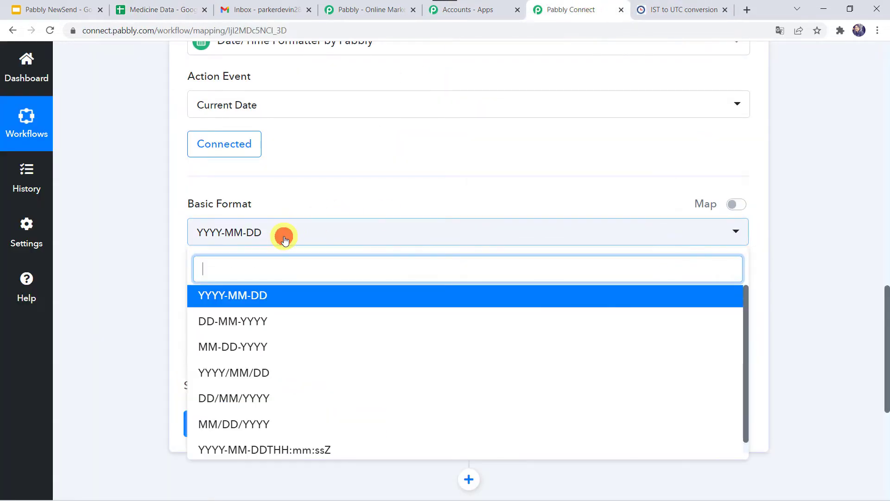
{"action": "scroll", "coordinate": [227, 388], "scroll_direction": "down", "scroll_amount": 1}
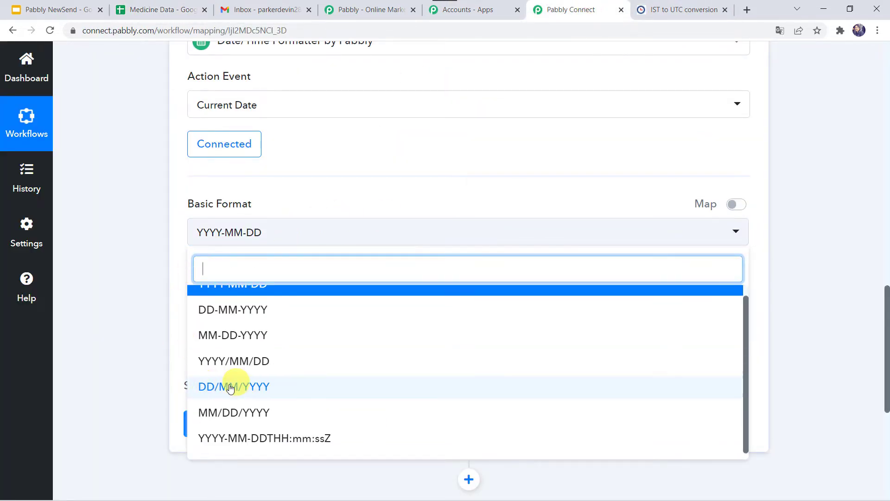
{"action": "left_click", "coordinate": [240, 389]}
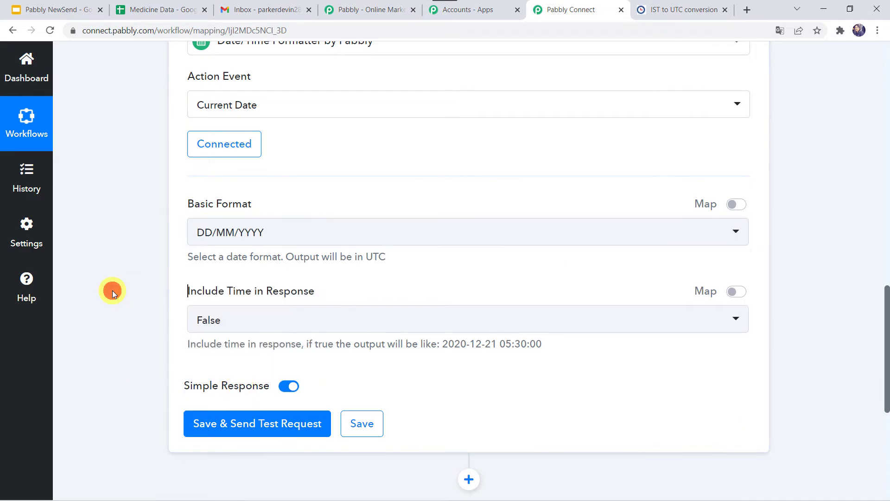
Step: Save the Current Date action, send its test request, and compare the returned date with the expiry dates in Medicine Data
{"action": "scroll", "coordinate": [245, 253], "scroll_direction": "down", "scroll_amount": 2}
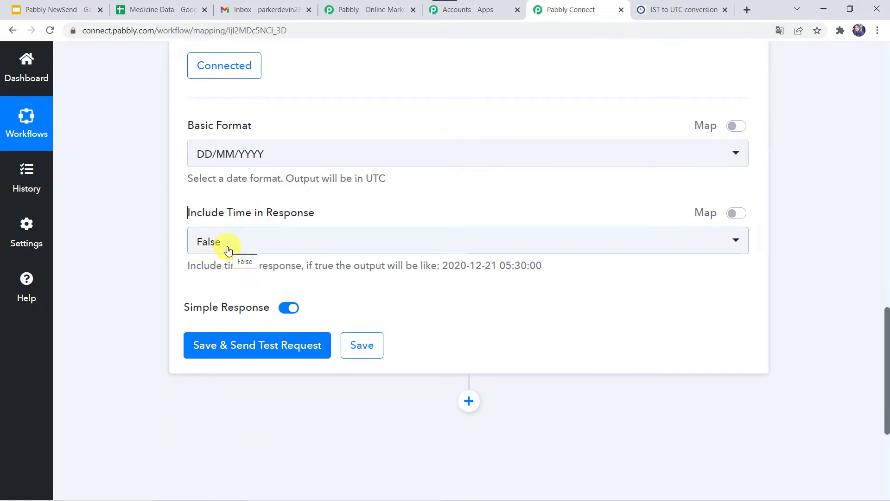
{"action": "left_click", "coordinate": [251, 353]}
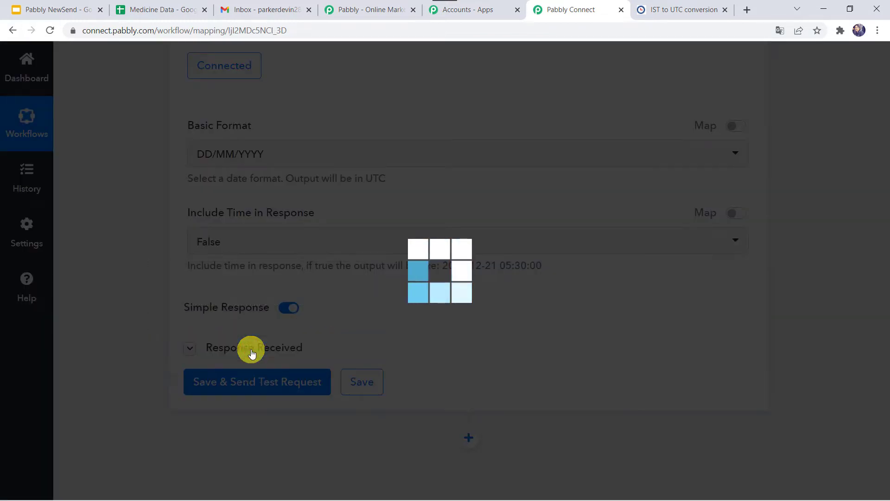
{"action": "scroll", "coordinate": [364, 352], "scroll_direction": "down", "scroll_amount": 2}
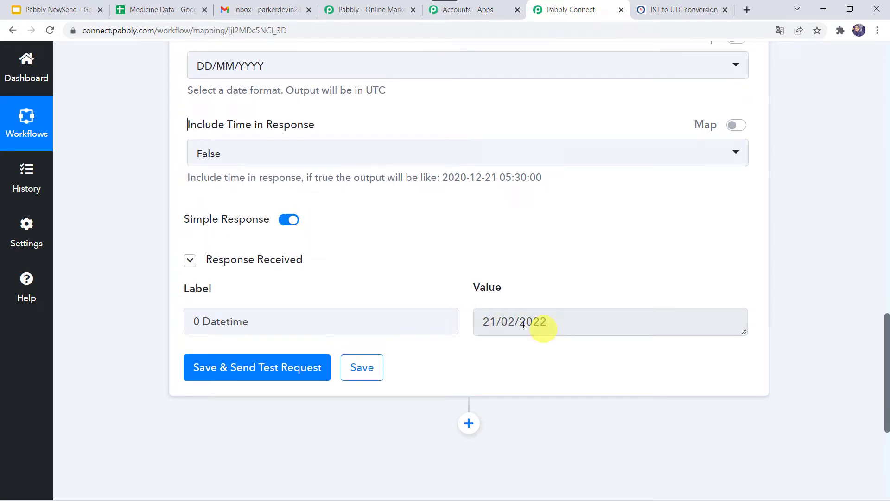
{"action": "left_click", "coordinate": [179, 9]}
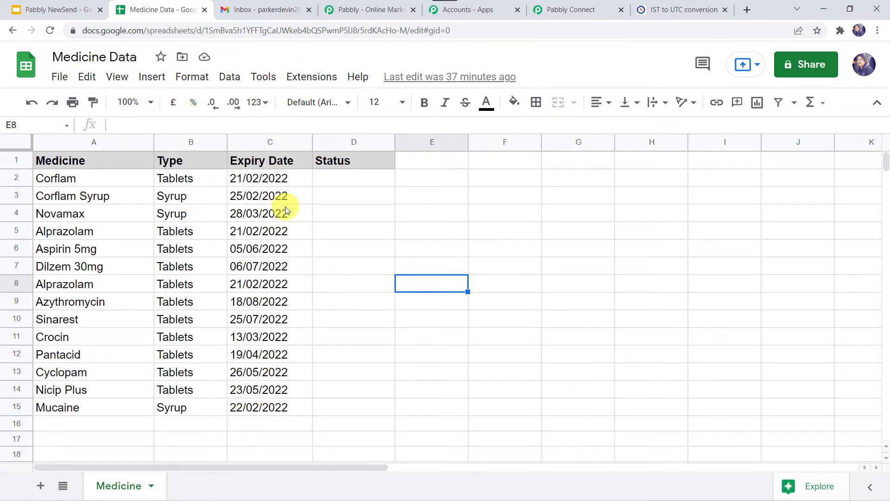
{"action": "left_click", "coordinate": [570, 12]}
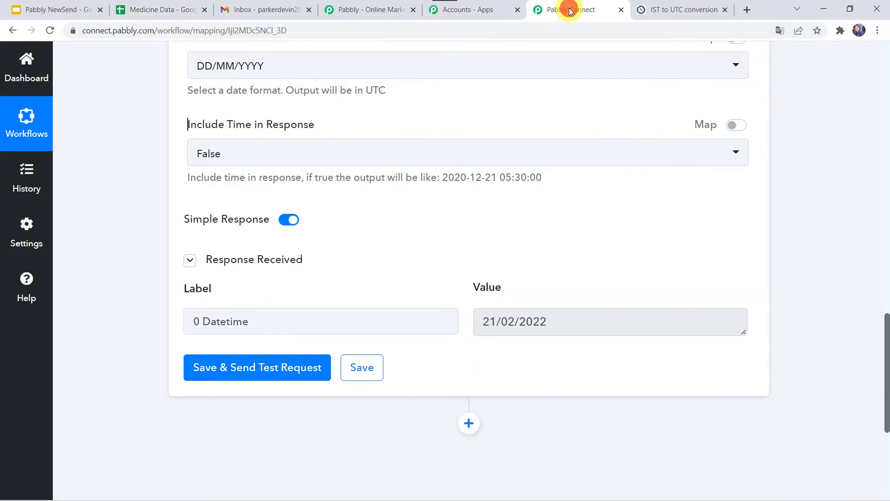
{"action": "right_click", "coordinate": [139, 300]}
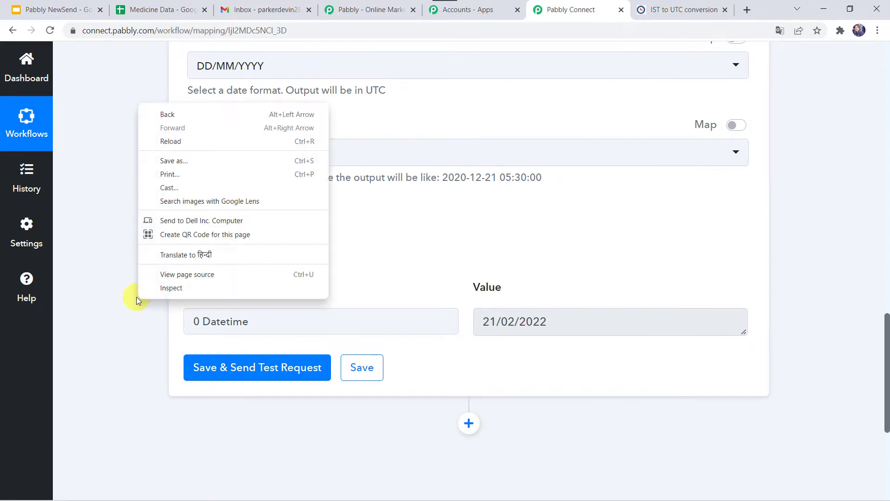
{"action": "left_click", "coordinate": [137, 296]}
Step: Add a Google Sheets action step after the date formatter with Lookup Spreadsheet Rows as its action event
{"action": "scroll", "coordinate": [135, 289], "scroll_direction": "down", "scroll_amount": 5}
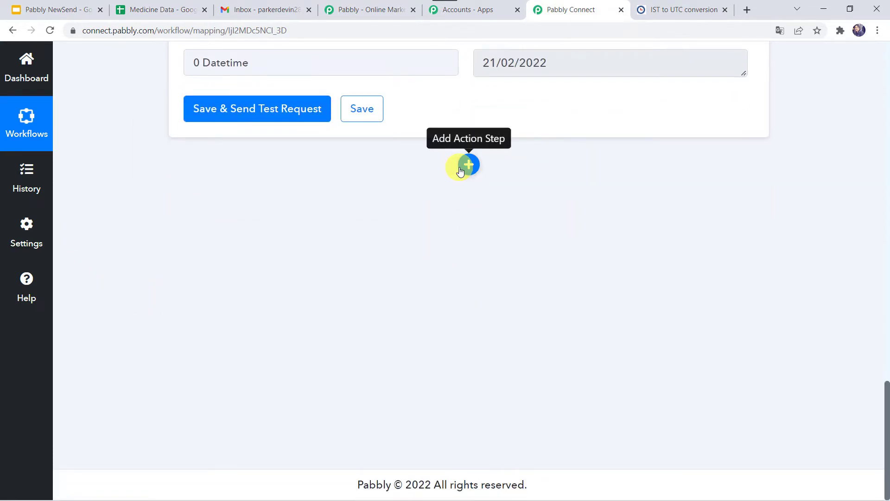
{"action": "left_click", "coordinate": [464, 169]}
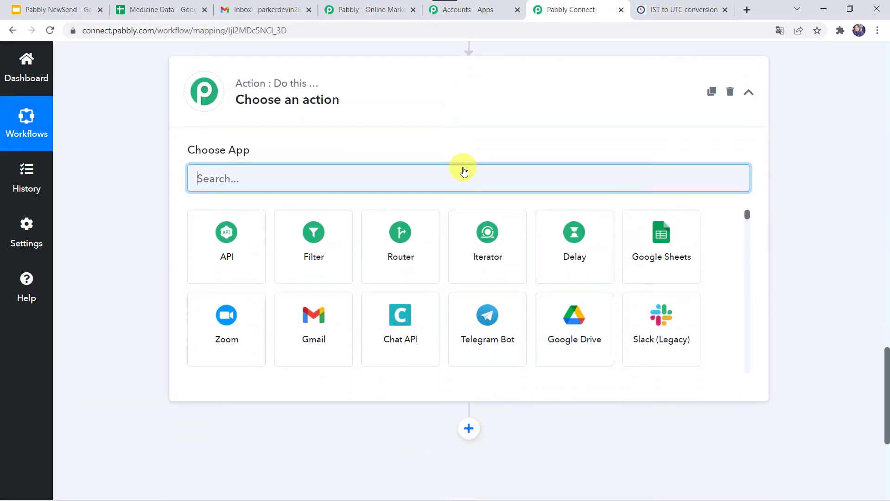
{"action": "type", "text": "Gp"}
{"action": "key", "text": "BackSpace"}
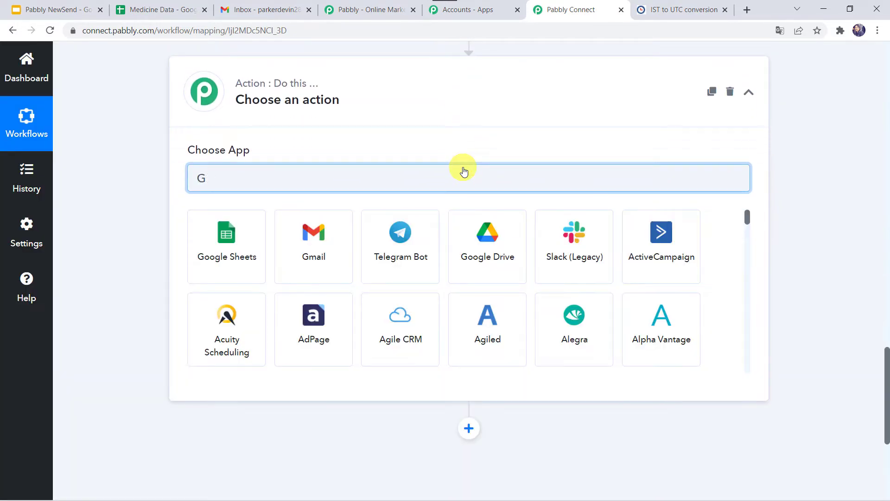
{"action": "type", "text": "oogl"}
{"action": "left_click", "coordinate": [236, 246]}
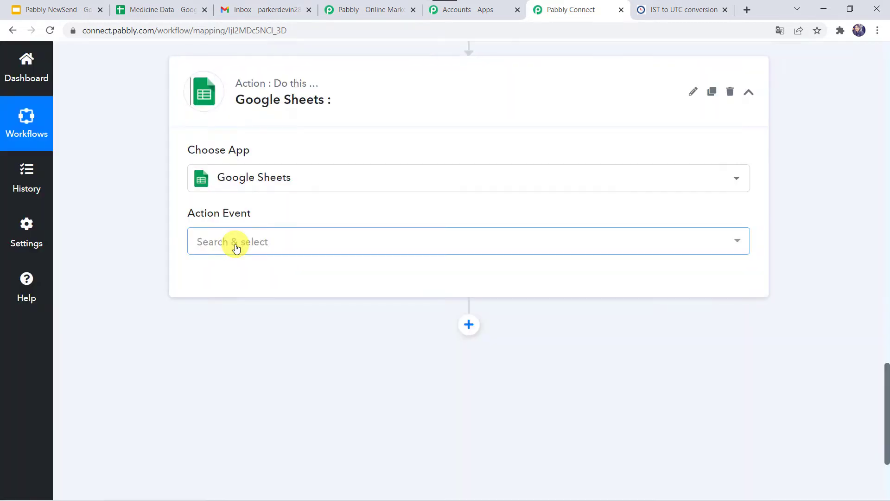
{"action": "left_click", "coordinate": [238, 245]}
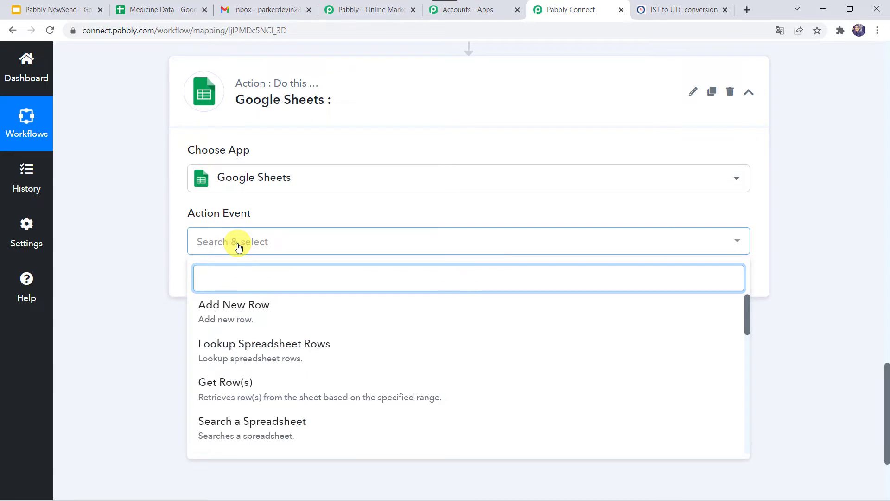
{"action": "left_click", "coordinate": [275, 357]}
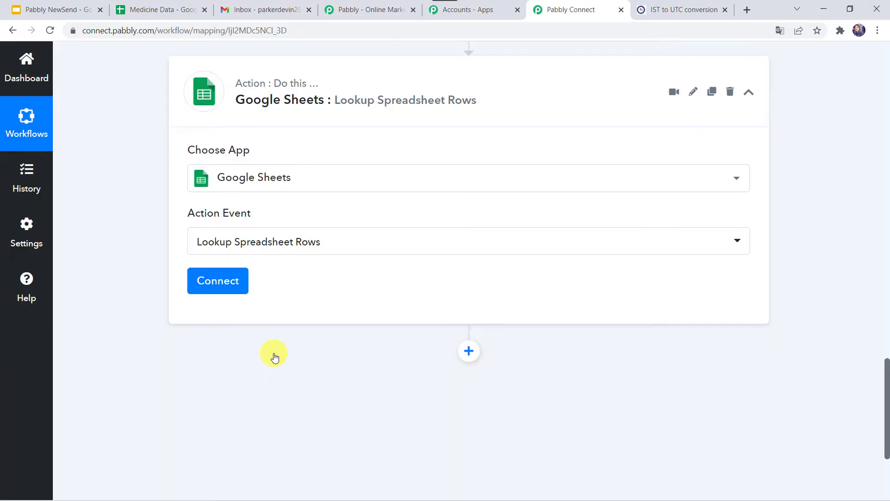
Step: Connect the Google Sheets action through a new connection, granting Pabbly Connect Sheets access to the Google account
{"action": "left_click", "coordinate": [209, 281]}
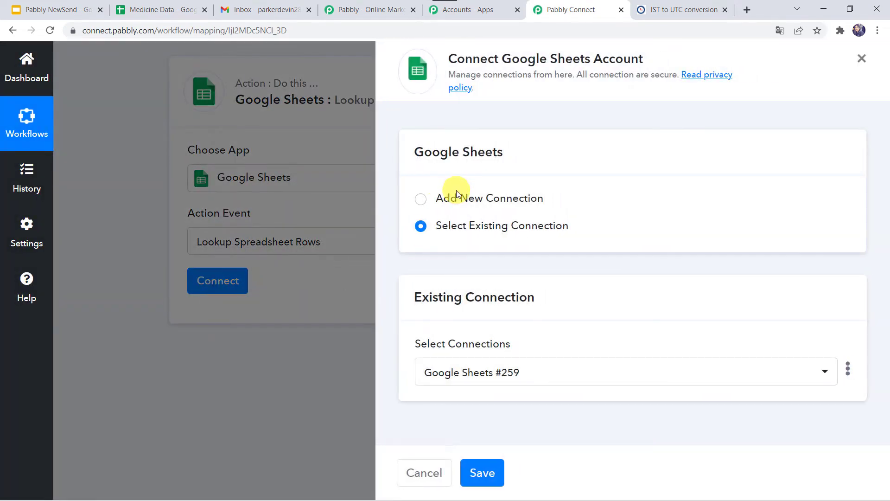
{"action": "left_click", "coordinate": [456, 191]}
{"action": "left_click", "coordinate": [525, 354]}
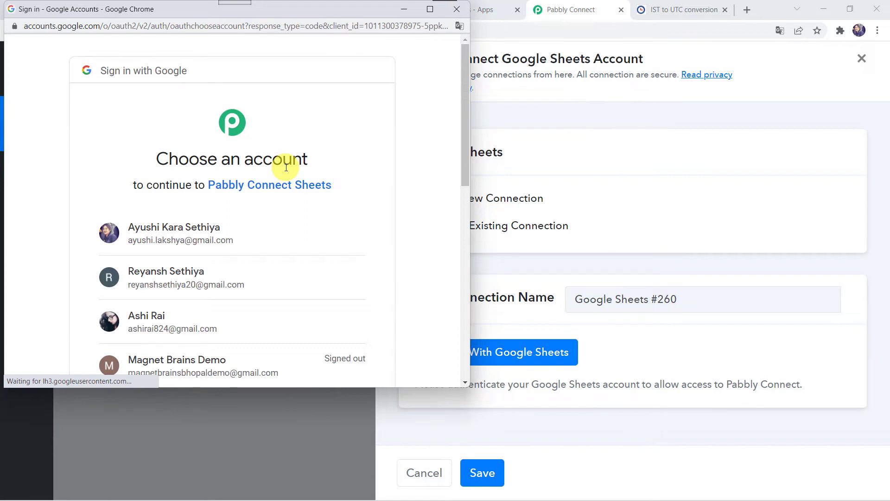
{"action": "left_click", "coordinate": [169, 246]}
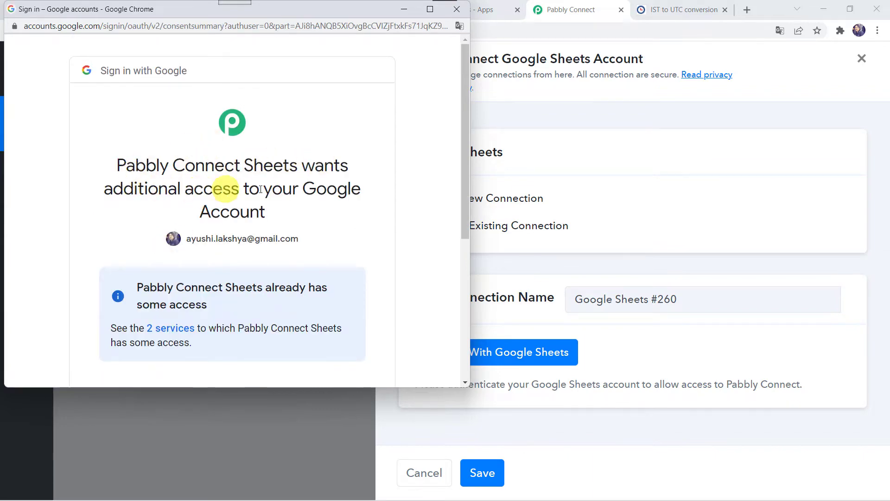
{"action": "scroll", "coordinate": [264, 227], "scroll_direction": "down", "scroll_amount": 5}
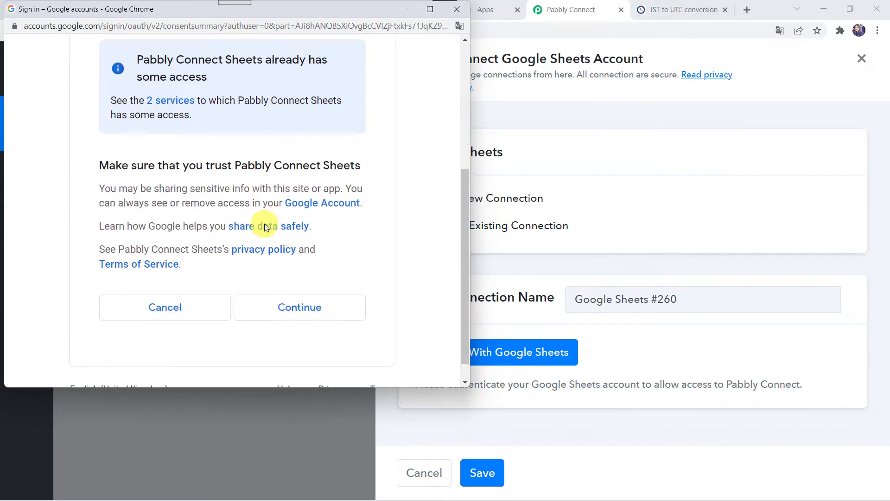
{"action": "left_click", "coordinate": [304, 310]}
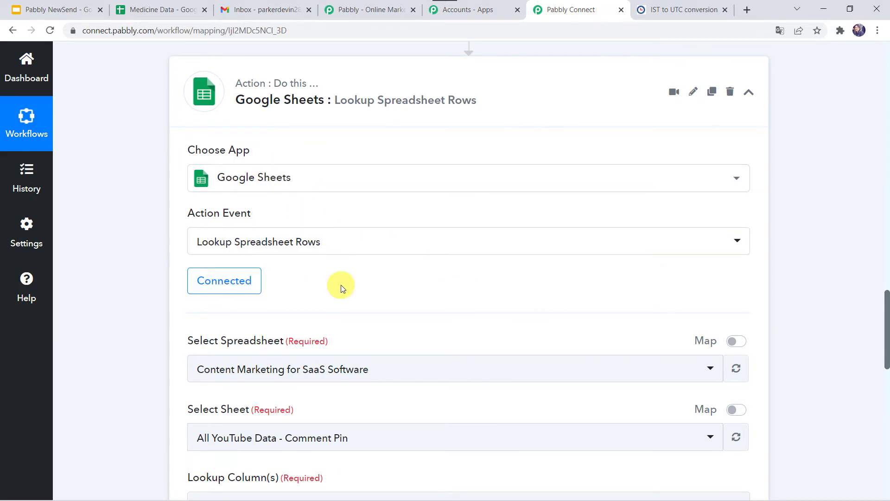
Step: Set the row lookup's spreadsheet to Medicine Data and check the spreadsheet and sheet names against the source file
{"action": "scroll", "coordinate": [342, 286], "scroll_direction": "down", "scroll_amount": 4}
{"action": "left_click", "coordinate": [275, 204]}
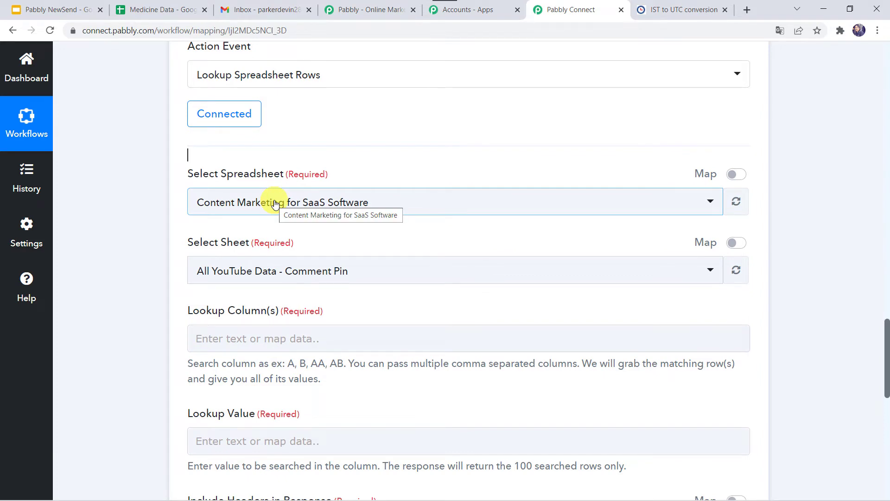
{"action": "left_click", "coordinate": [275, 204]}
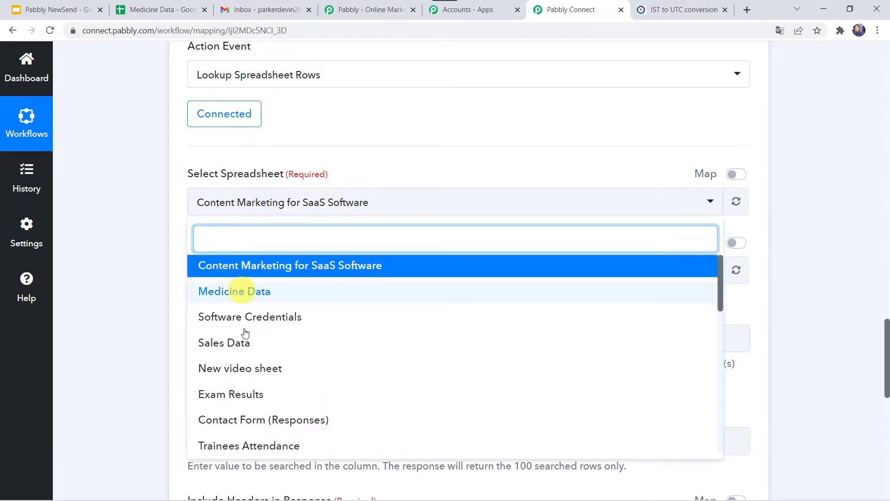
{"action": "left_click", "coordinate": [122, 212]}
{"action": "left_click", "coordinate": [141, 10]}
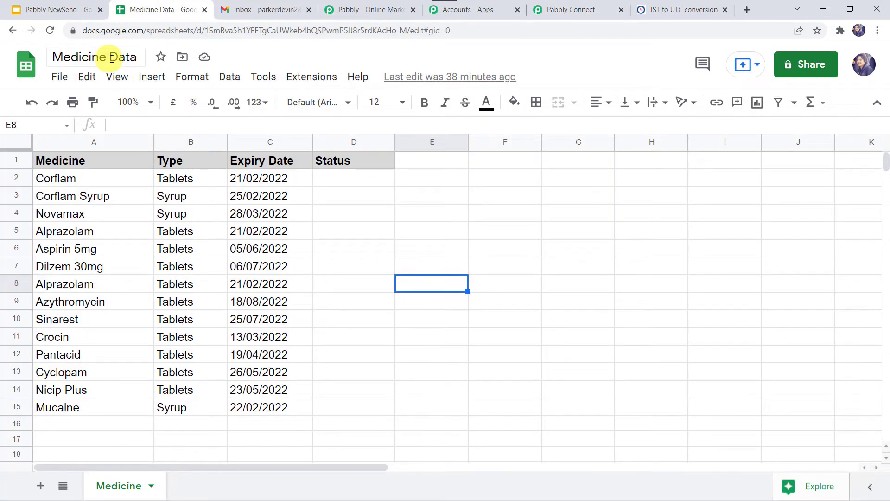
{"action": "left_click", "coordinate": [598, 7]}
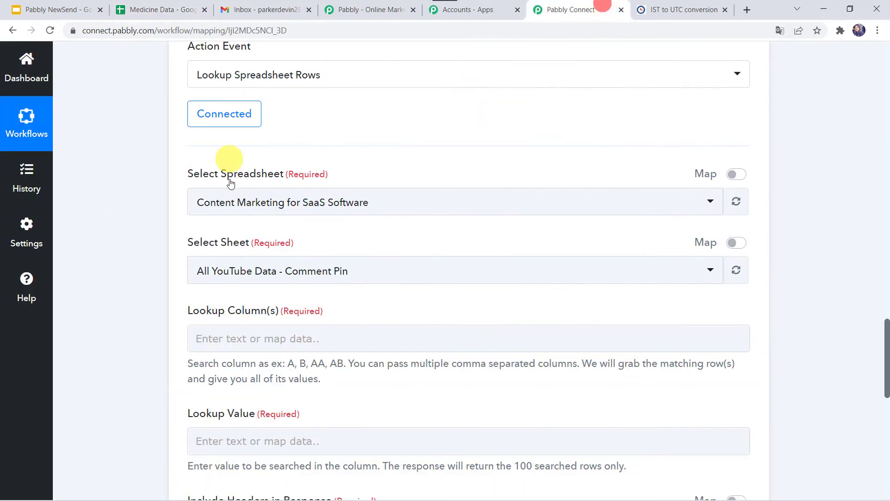
{"action": "left_click", "coordinate": [227, 207]}
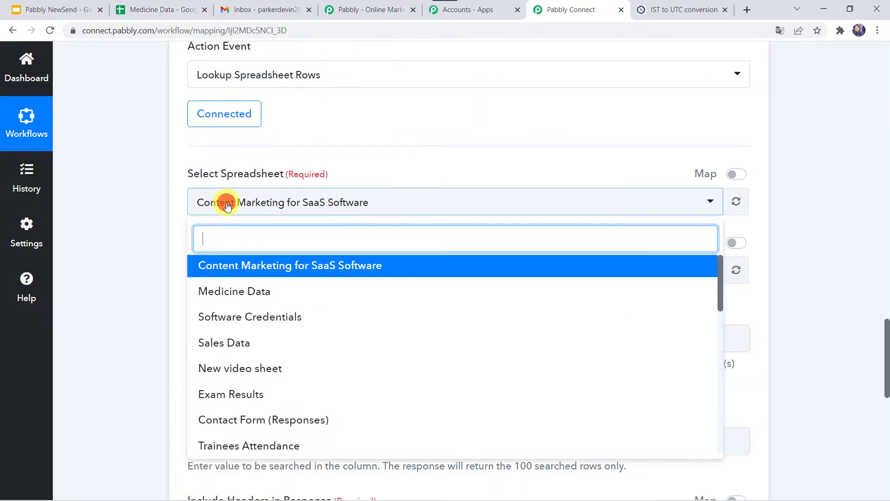
{"action": "left_click", "coordinate": [242, 291]}
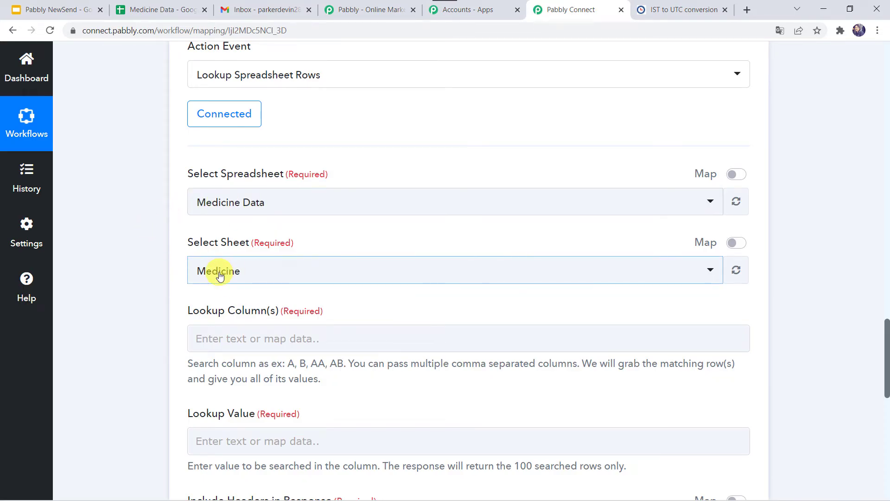
{"action": "left_click", "coordinate": [161, 8]}
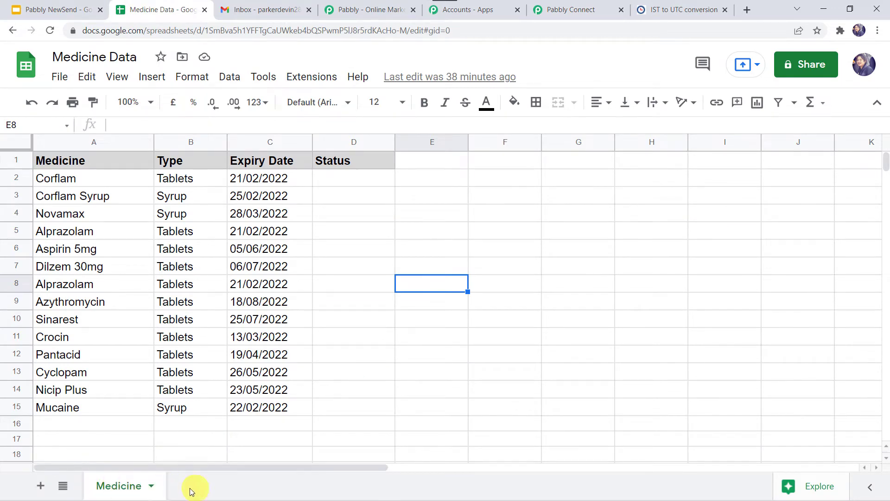
{"action": "left_click", "coordinate": [564, 8]}
Step: Identify the Expiry Date column in the Medicine Data spreadsheet and set the row lookup's column to C
{"action": "scroll", "coordinate": [156, 286], "scroll_direction": "down", "scroll_amount": 2}
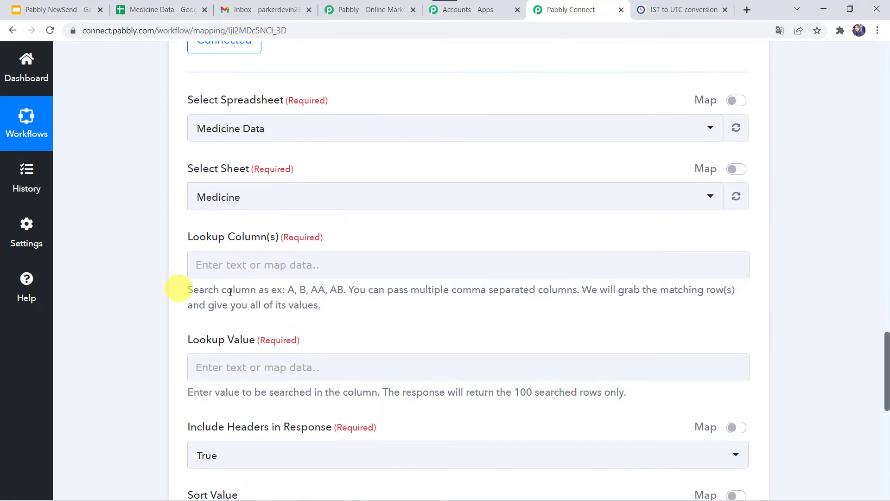
{"action": "left_click", "coordinate": [202, 269]}
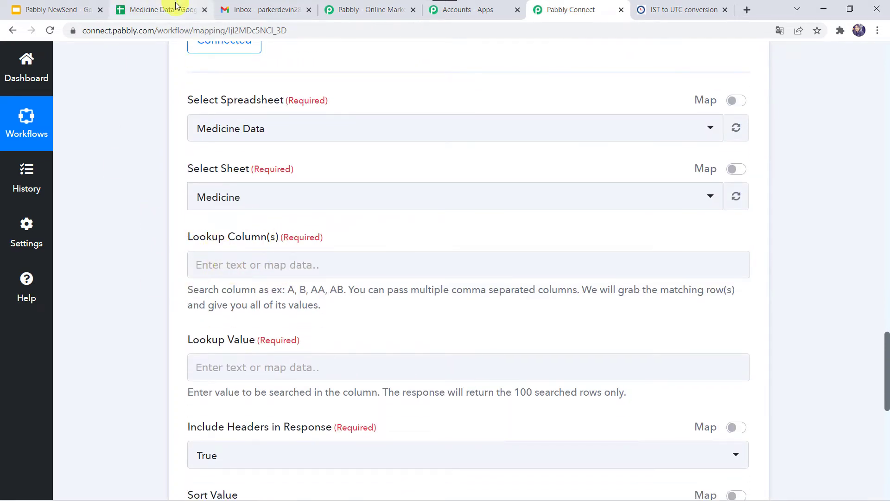
{"action": "left_click", "coordinate": [158, 9]}
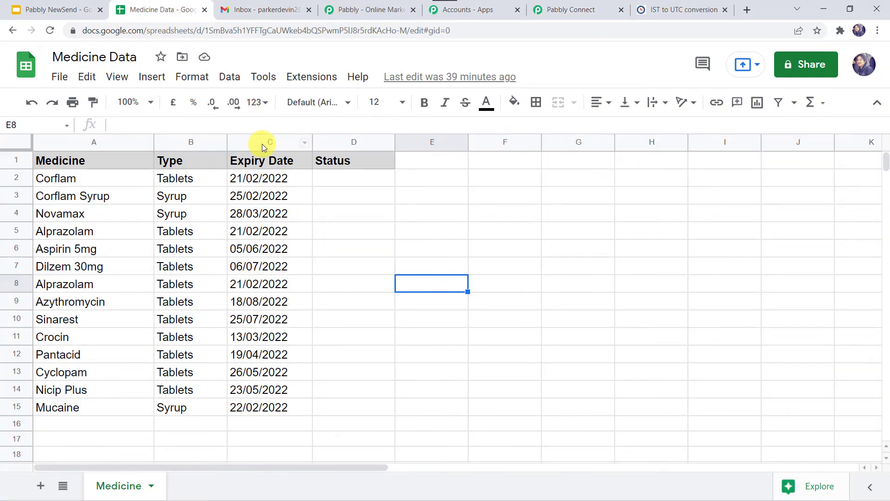
{"action": "left_click", "coordinate": [595, 9]}
{"action": "left_click", "coordinate": [274, 262]}
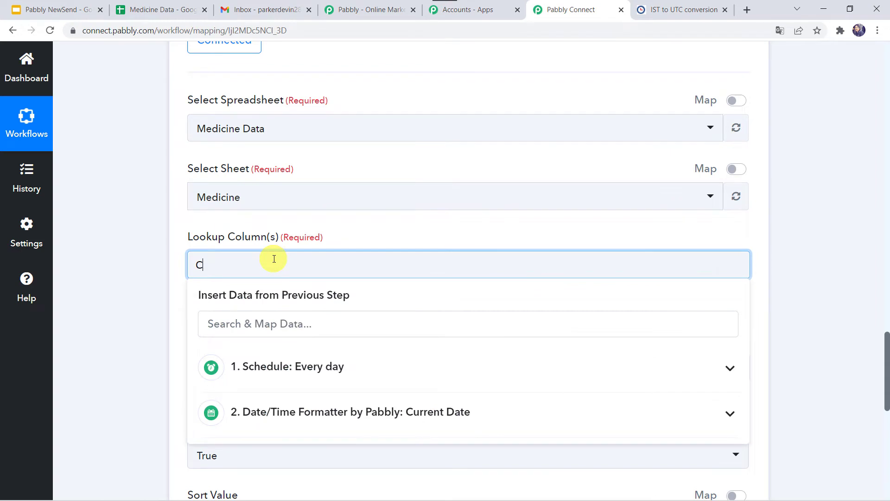
{"action": "left_click", "coordinate": [92, 299]}
{"action": "scroll", "coordinate": [92, 299], "scroll_direction": "down", "scroll_amount": 3}
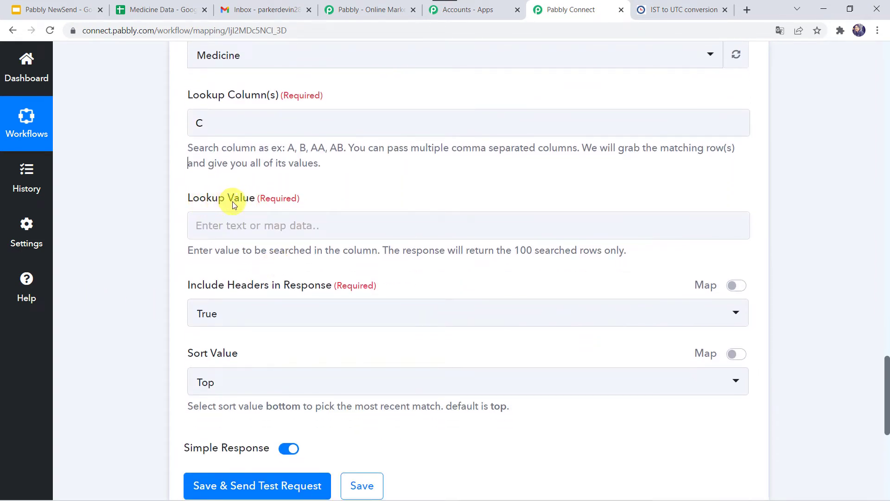
Step: Map the row lookup's Lookup Value to the Datetime output of the Date/Time Formatter step
{"action": "scroll", "coordinate": [143, 202], "scroll_direction": "up", "scroll_amount": 10}
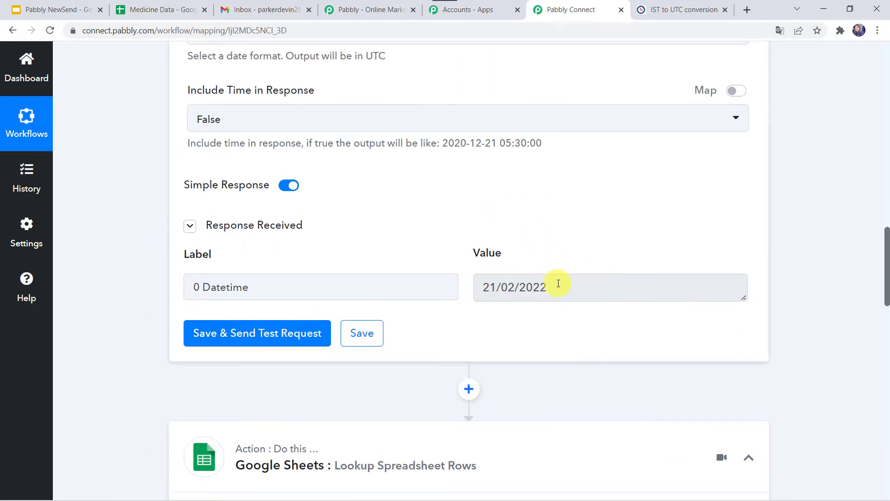
{"action": "scroll", "coordinate": [130, 391], "scroll_direction": "down", "scroll_amount": 12}
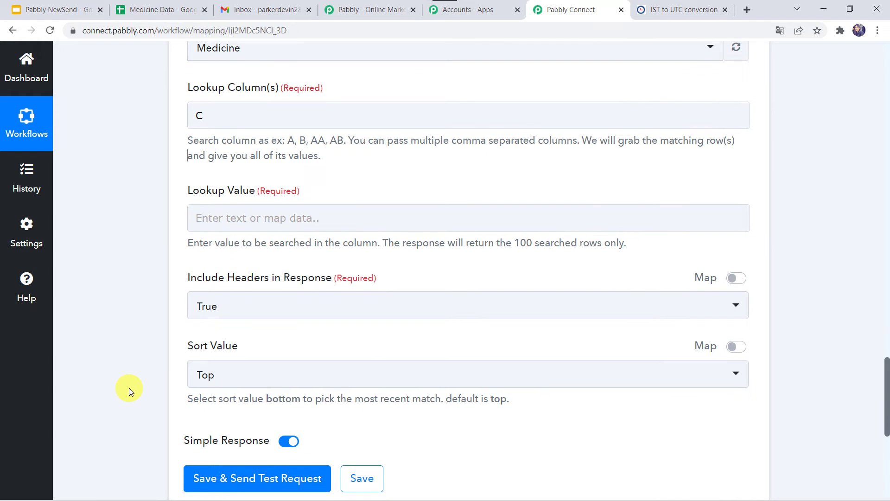
{"action": "left_click", "coordinate": [214, 210]}
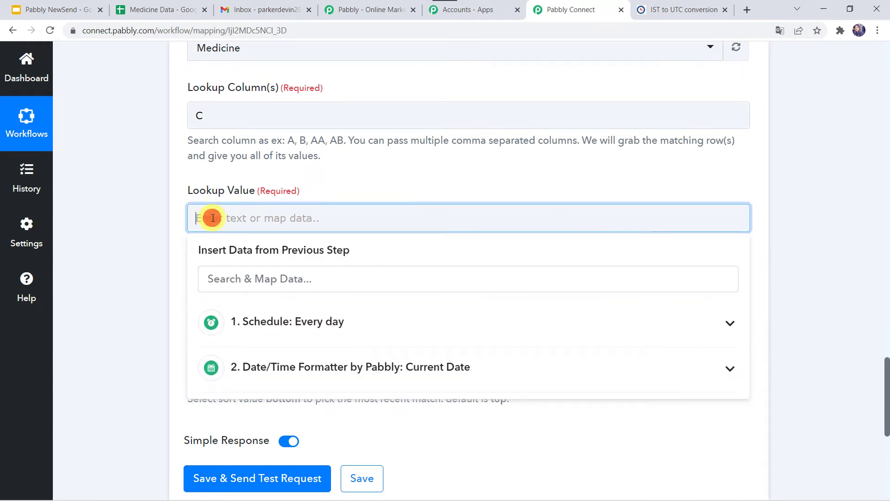
{"action": "left_click", "coordinate": [289, 364]}
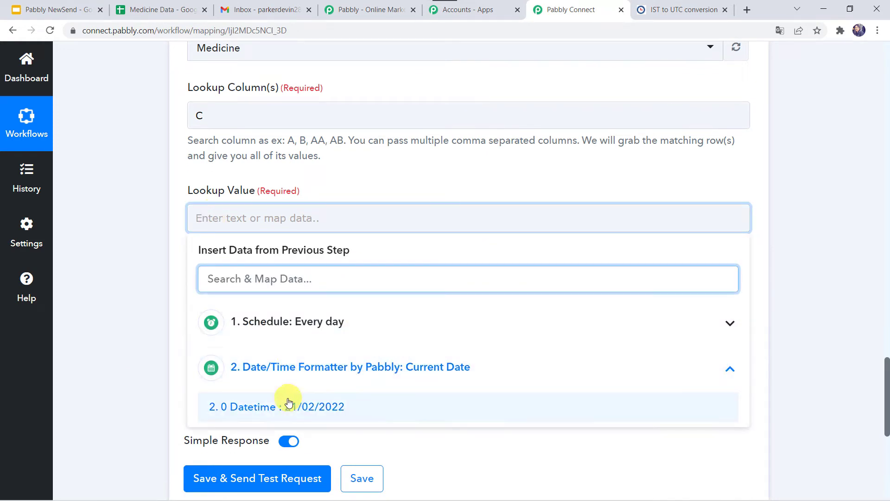
{"action": "left_click", "coordinate": [308, 406]}
{"action": "left_click", "coordinate": [129, 307]}
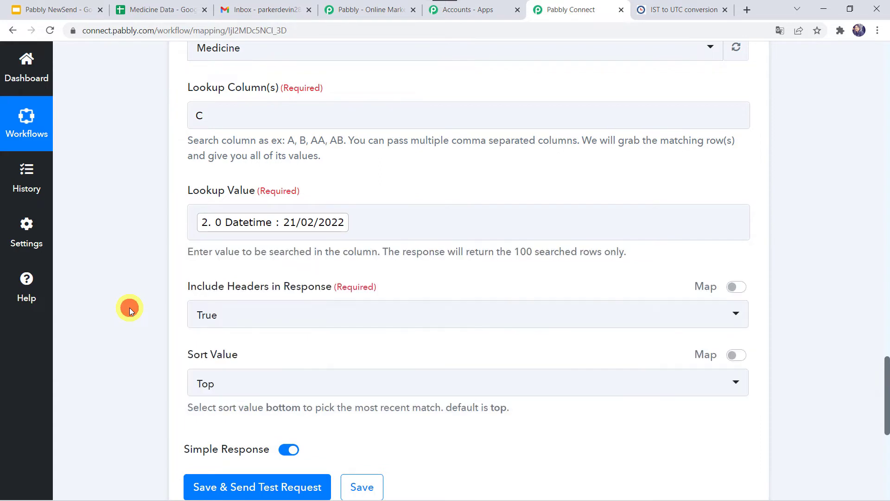
Step: Set Include Headers in Response to True and send the row lookup's test request with Simple Response turned off
{"action": "scroll", "coordinate": [185, 259], "scroll_direction": "down", "scroll_amount": 2}
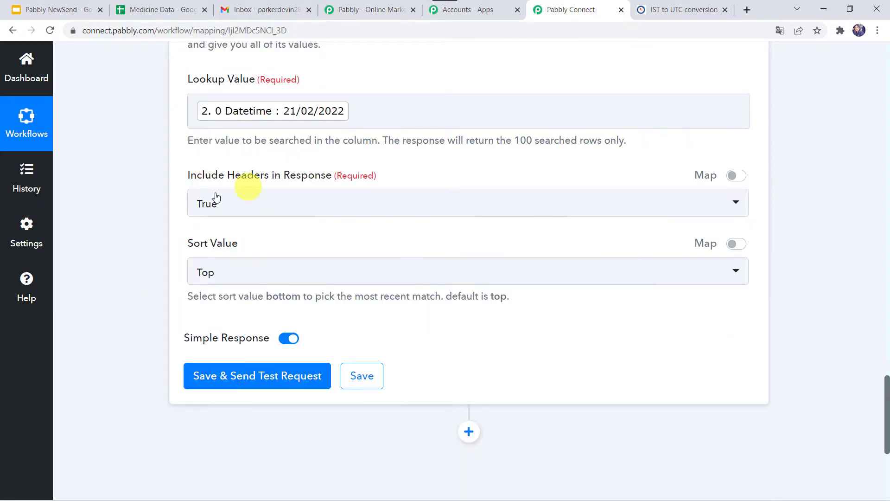
{"action": "left_click", "coordinate": [212, 207]}
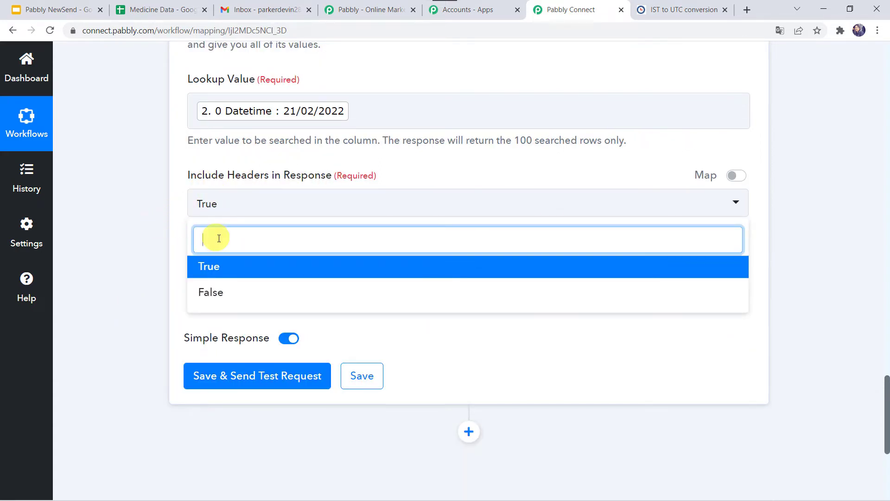
{"action": "left_click", "coordinate": [205, 276]}
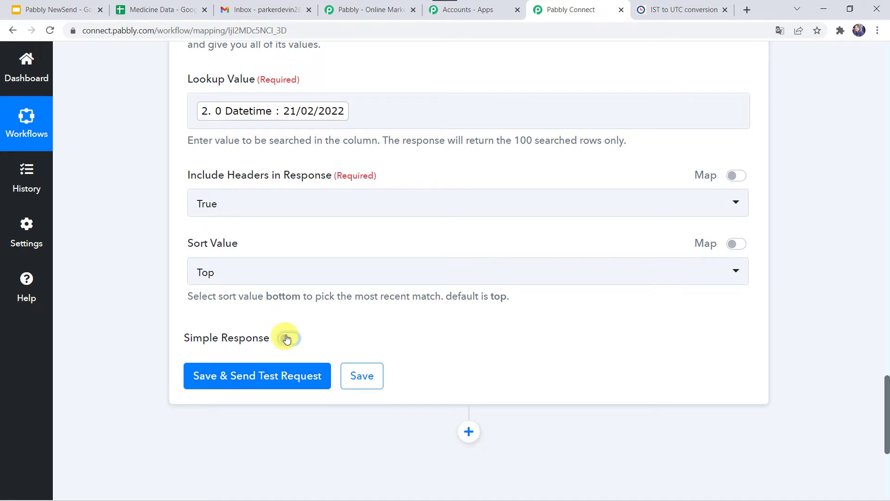
{"action": "mouse_move", "coordinate": [225, 342]}
{"action": "left_click", "coordinate": [241, 383]}
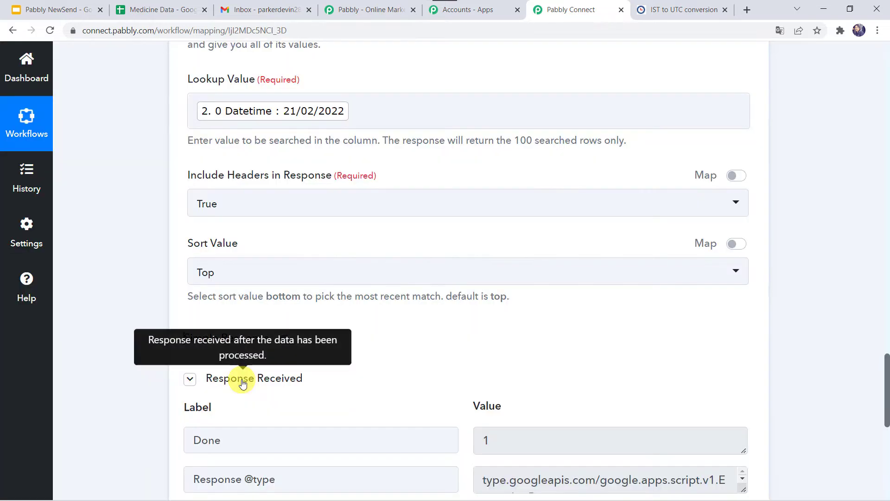
Step: Enlarge the row lookup's Response Result value and review the returned medicine rows
{"action": "scroll", "coordinate": [126, 412], "scroll_direction": "down", "scroll_amount": 2}
{"action": "scroll", "coordinate": [127, 413], "scroll_direction": "down", "scroll_amount": 3}
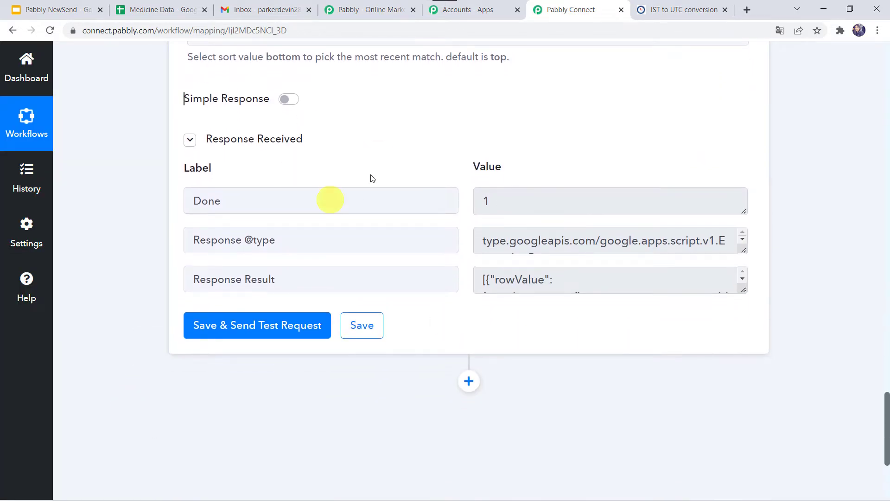
{"action": "left_click", "coordinate": [507, 281]}
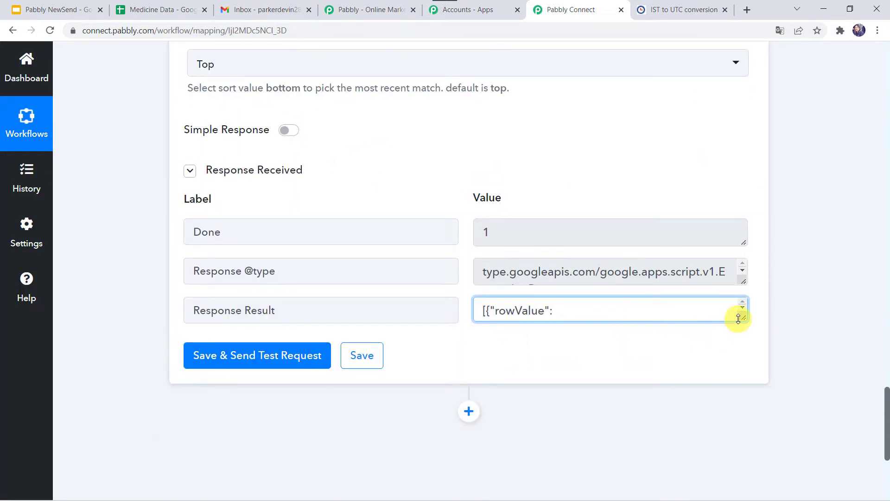
{"action": "left_click_drag", "start_coordinate": [738, 319], "coordinate": [761, 478]}
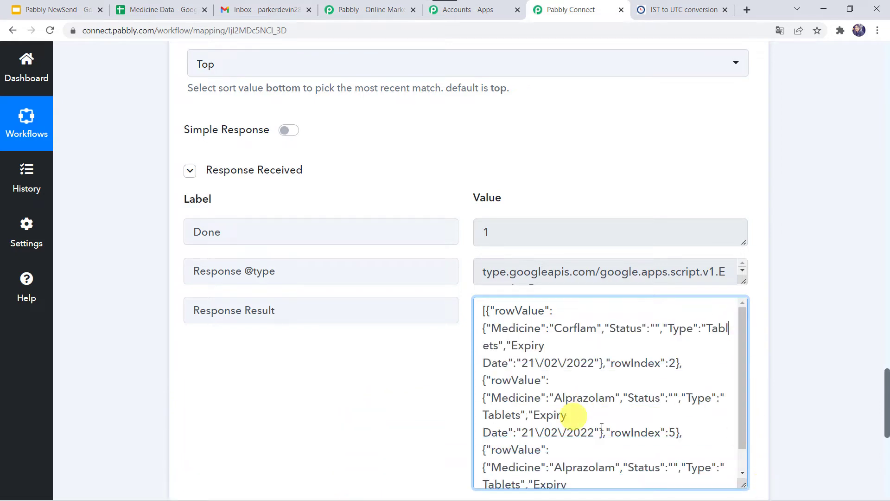
{"action": "scroll", "coordinate": [602, 425], "scroll_direction": "down", "scroll_amount": 1}
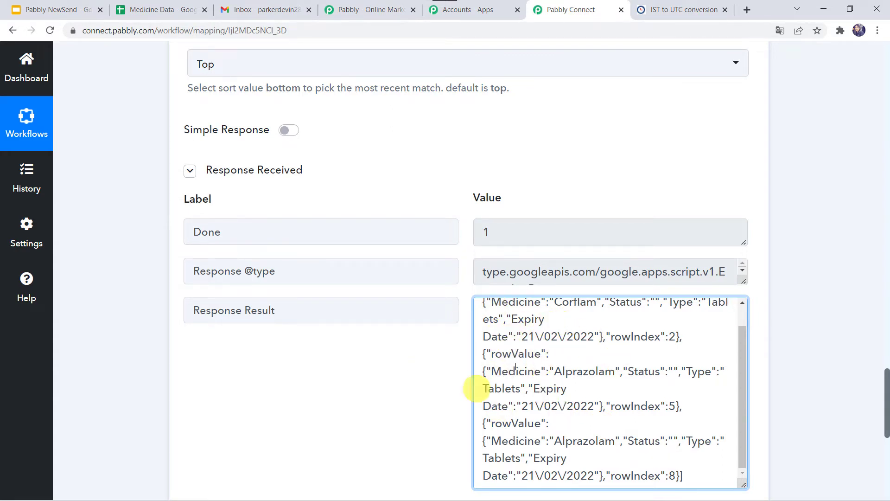
Step: Add a Data Transformer by Pabbly action step after the row lookup with Line Itemizer as its action event, and connect it
{"action": "scroll", "coordinate": [125, 390], "scroll_direction": "down", "scroll_amount": 8}
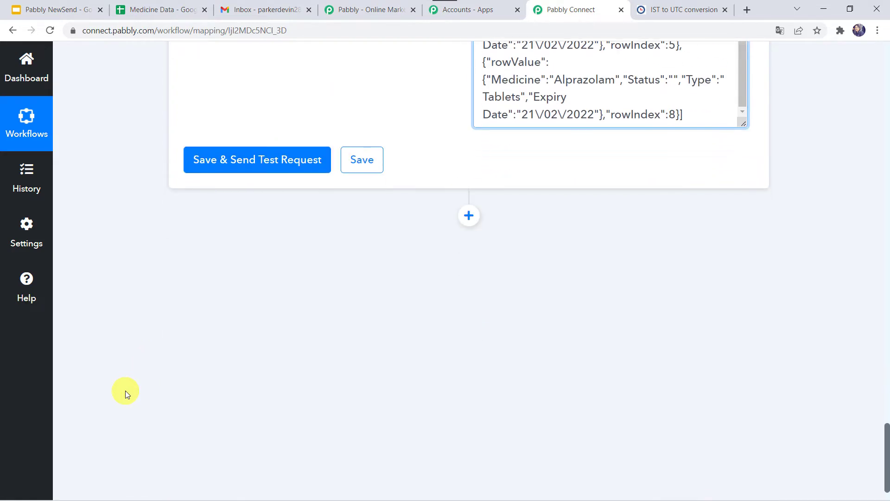
{"action": "left_click", "coordinate": [468, 215]}
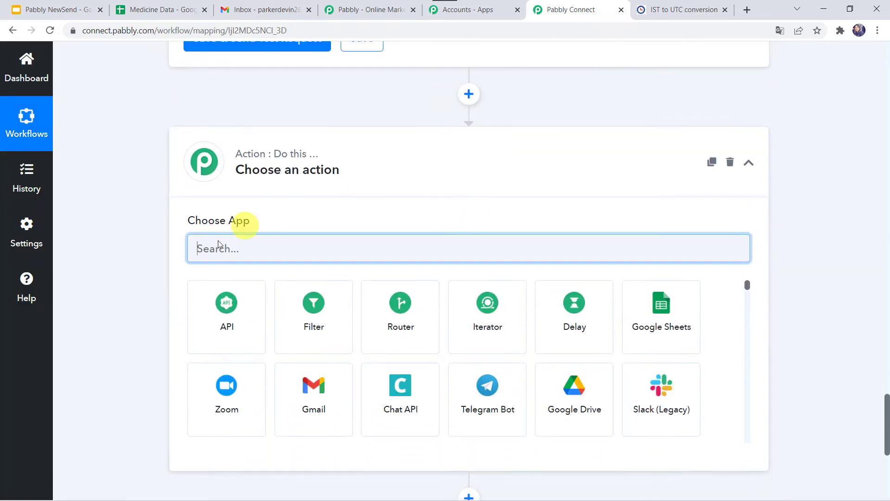
{"action": "type", "text": "Data"}
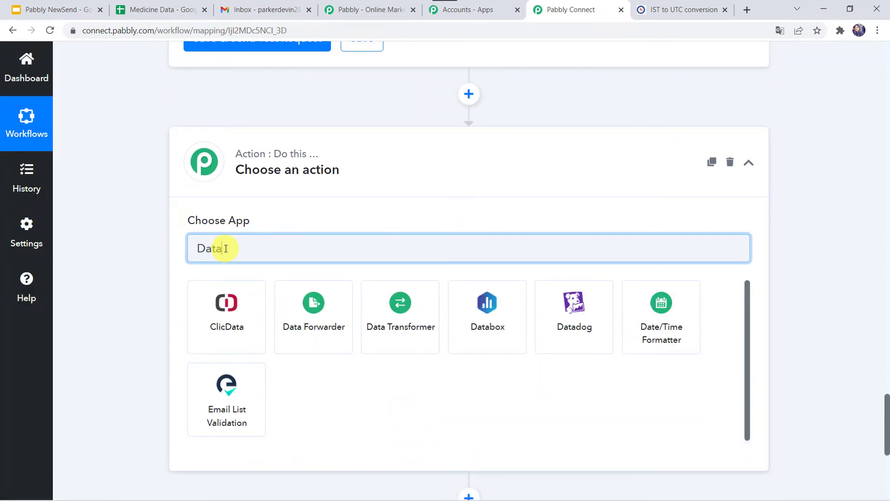
{"action": "left_click", "coordinate": [319, 310]}
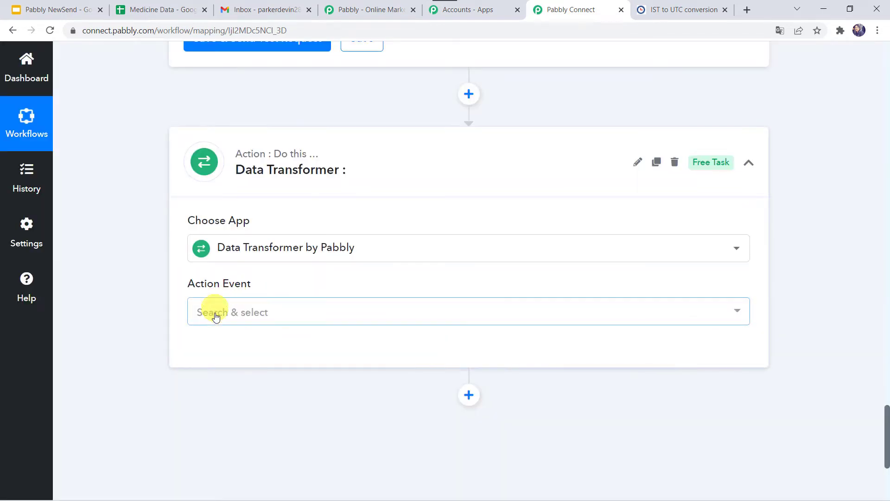
{"action": "left_click", "coordinate": [215, 314]}
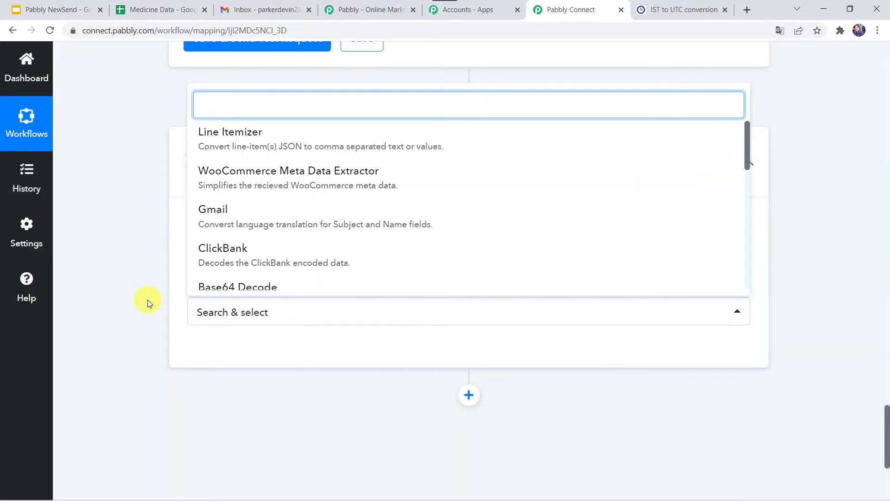
{"action": "left_click", "coordinate": [258, 146]}
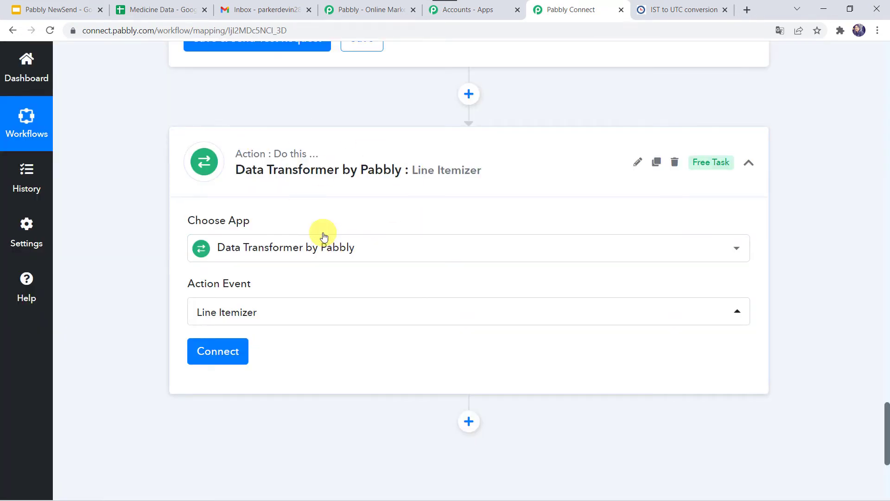
{"action": "mouse_move", "coordinate": [233, 229]}
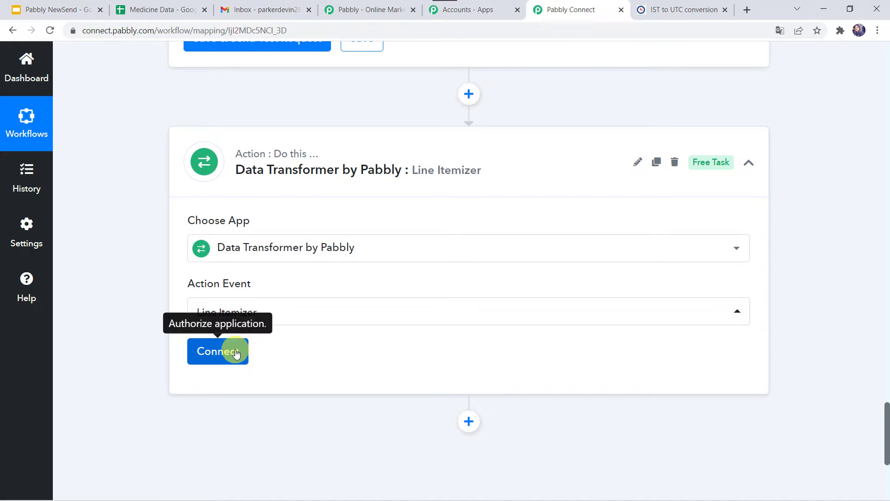
{"action": "left_click", "coordinate": [236, 352]}
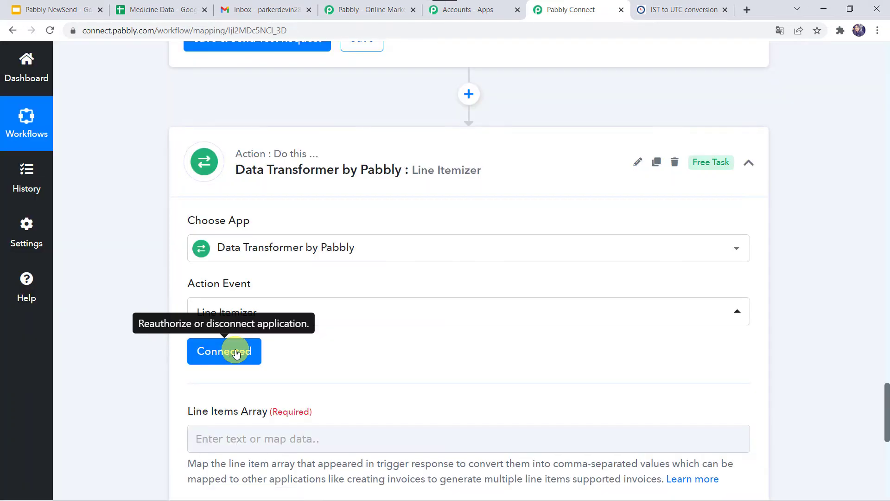
Step: Map the Line Itemizer's Line Items Array to the Response Result of the Google Sheets lookup step
{"action": "scroll", "coordinate": [388, 348], "scroll_direction": "down", "scroll_amount": 4}
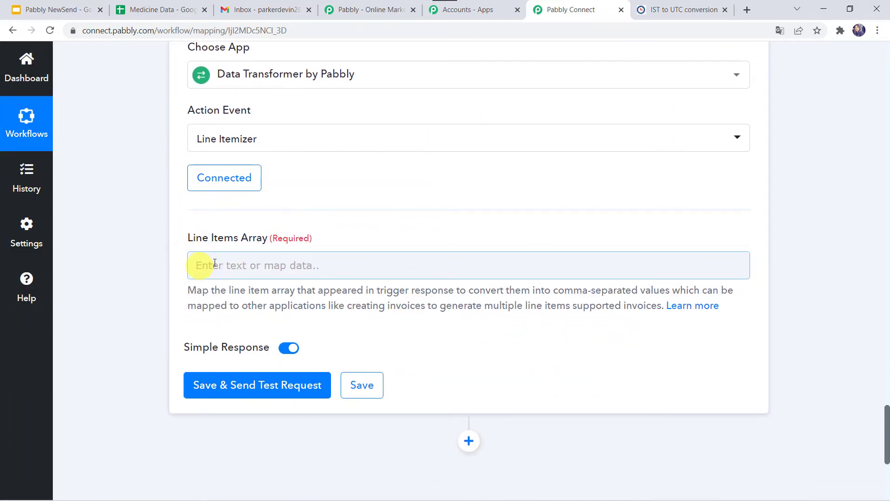
{"action": "scroll", "coordinate": [277, 248], "scroll_direction": "up", "scroll_amount": 10}
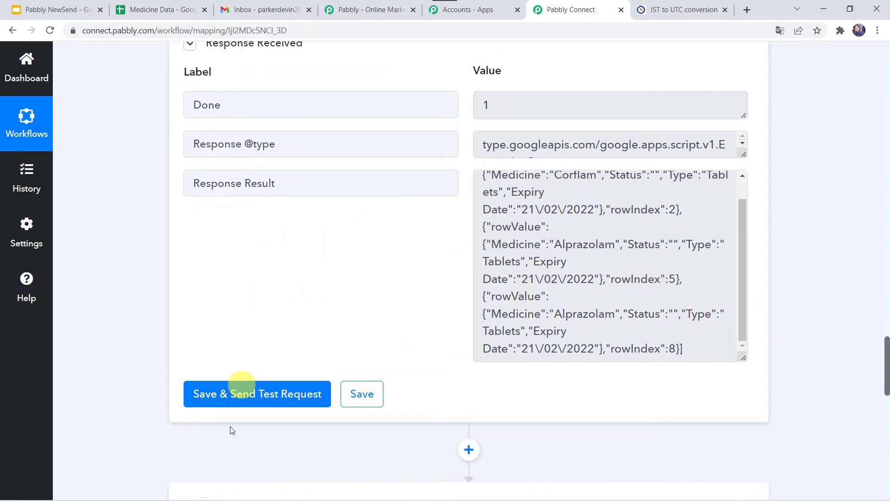
{"action": "scroll", "coordinate": [99, 390], "scroll_direction": "down", "scroll_amount": 9}
{"action": "scroll", "coordinate": [99, 390], "scroll_direction": "down", "scroll_amount": 5}
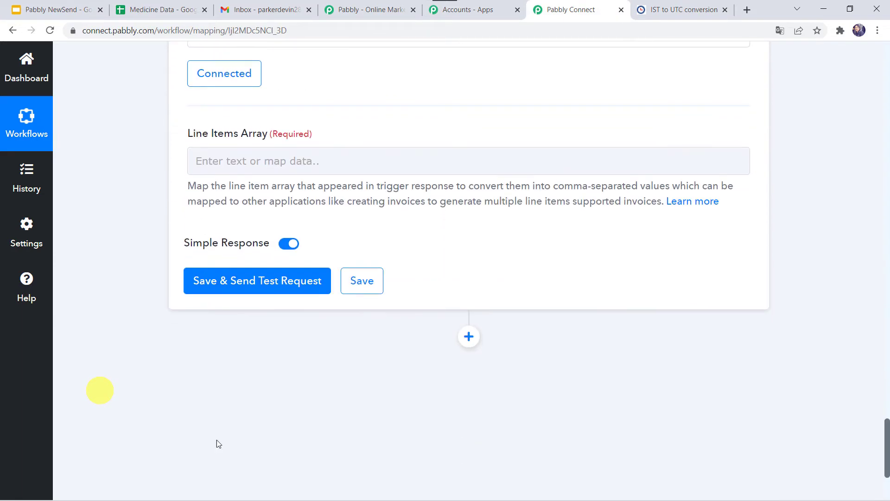
{"action": "left_click", "coordinate": [241, 163]}
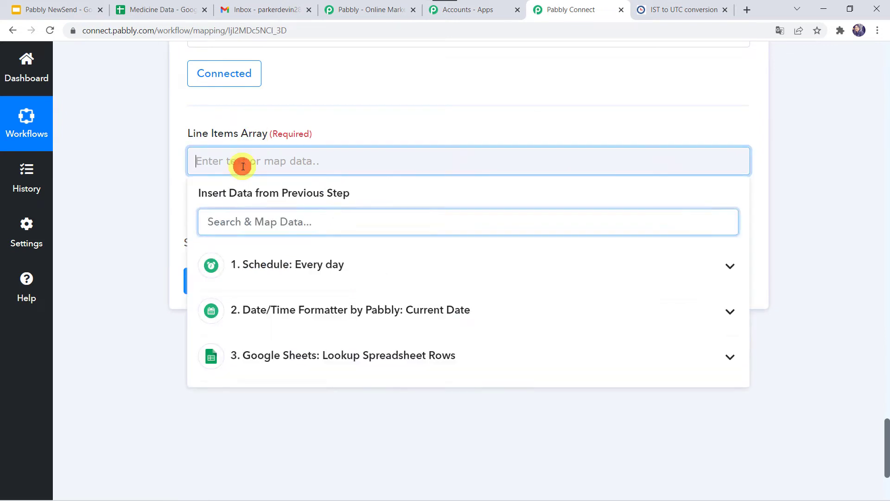
{"action": "left_click", "coordinate": [273, 355]}
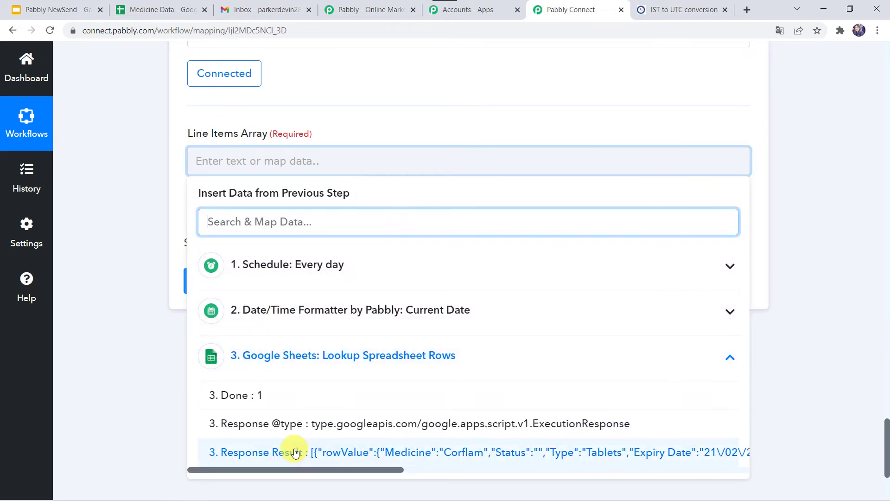
{"action": "left_click", "coordinate": [344, 455]}
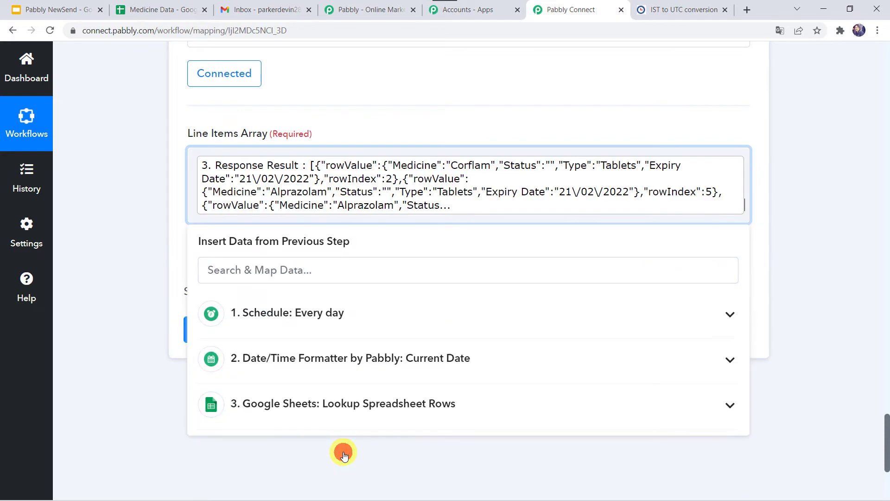
{"action": "left_click", "coordinate": [93, 279]}
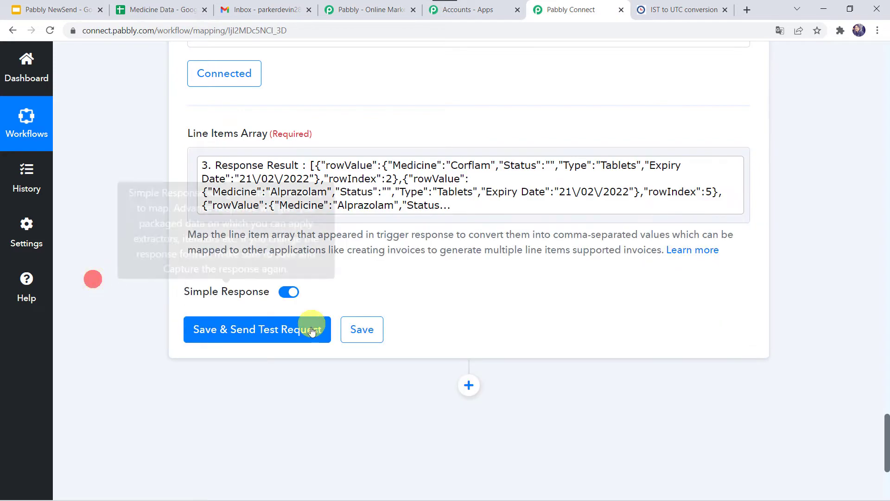
Step: Save the Line Itemizer step with a test request and review the medicine values in its response
{"action": "left_click", "coordinate": [240, 330]}
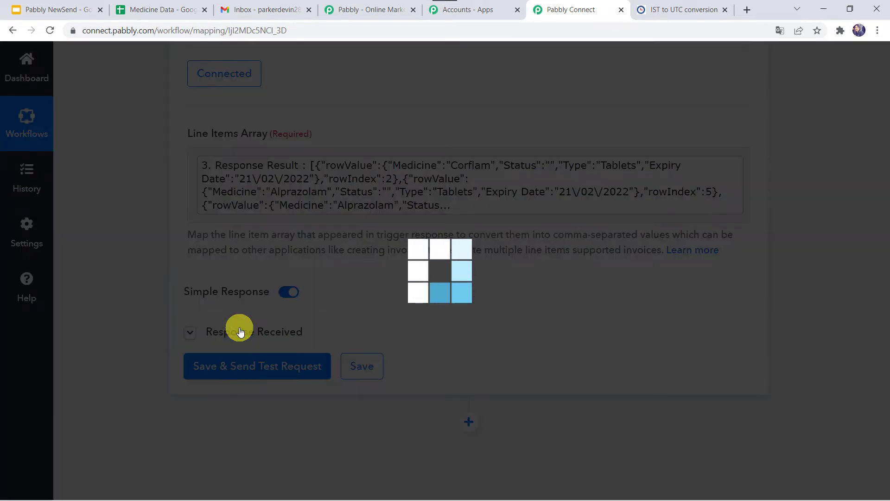
{"action": "scroll", "coordinate": [116, 375], "scroll_direction": "down", "scroll_amount": 3}
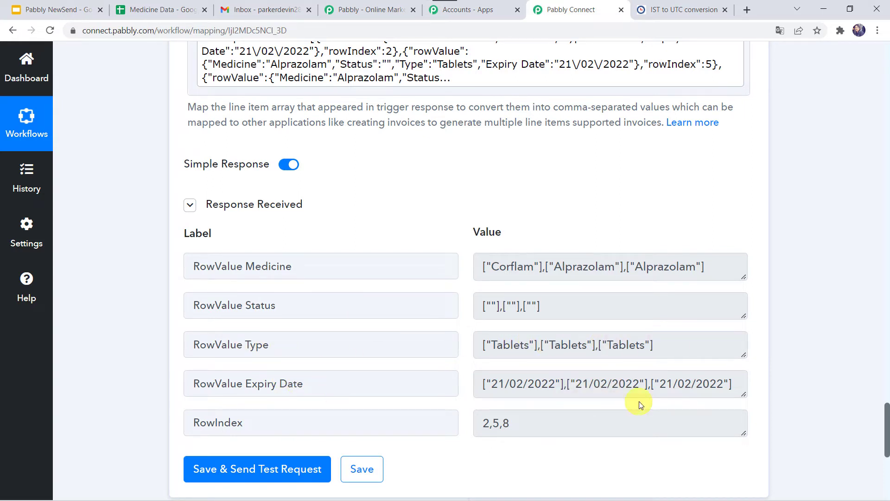
{"action": "left_click", "coordinate": [531, 264]}
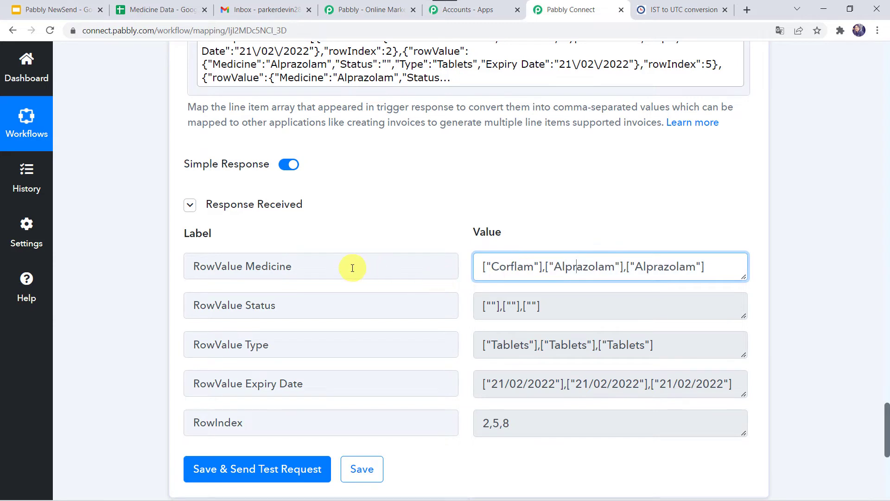
{"action": "left_click_drag", "start_coordinate": [535, 264], "coordinate": [553, 267]}
Step: Add a Text Formatter by Pabbly action step after the Line Itemizer with Replace Text as its action event, and connect it
{"action": "scroll", "coordinate": [134, 401], "scroll_direction": "down", "scroll_amount": 7}
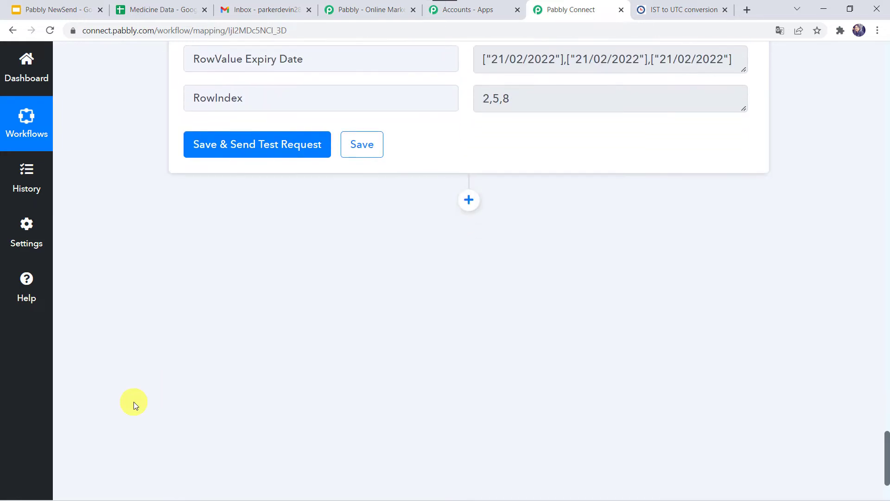
{"action": "left_click", "coordinate": [470, 199]}
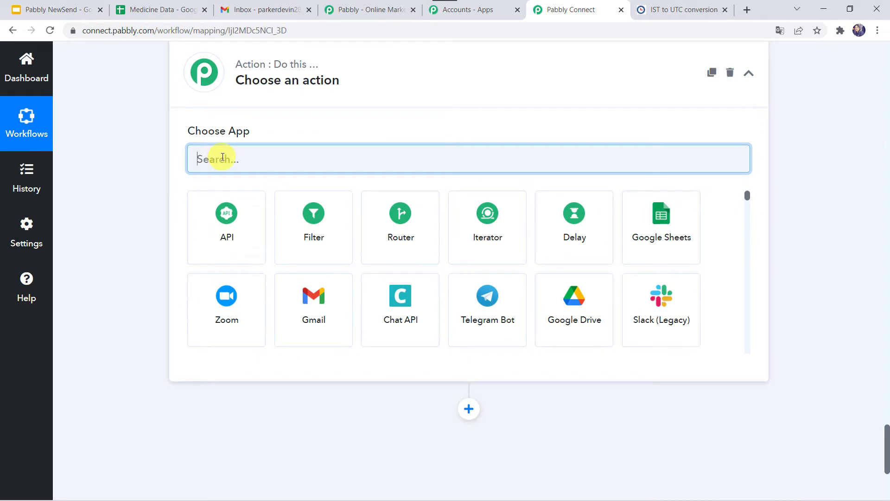
{"action": "type", "text": "Text"}
{"action": "left_click", "coordinate": [294, 245]}
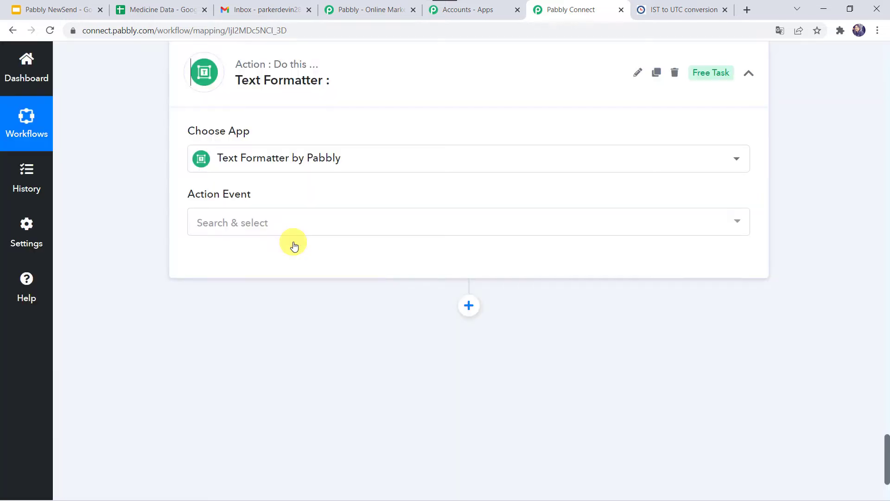
{"action": "left_click", "coordinate": [214, 222]}
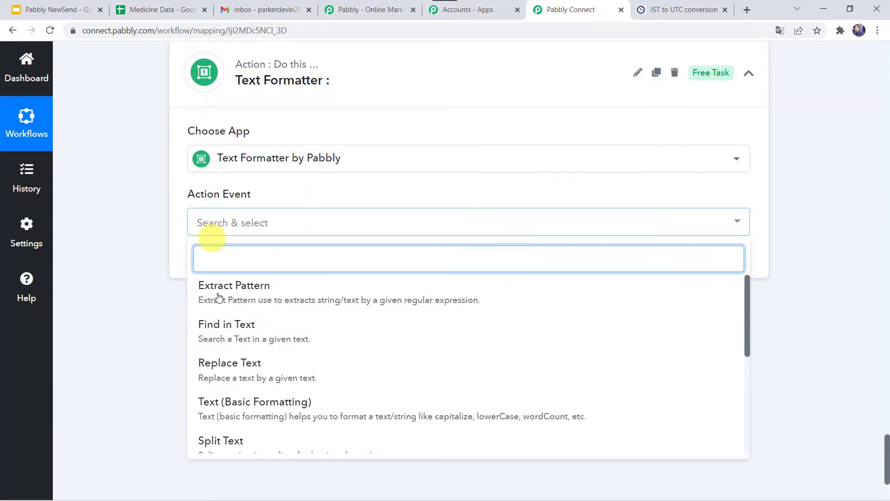
{"action": "left_click", "coordinate": [250, 366]}
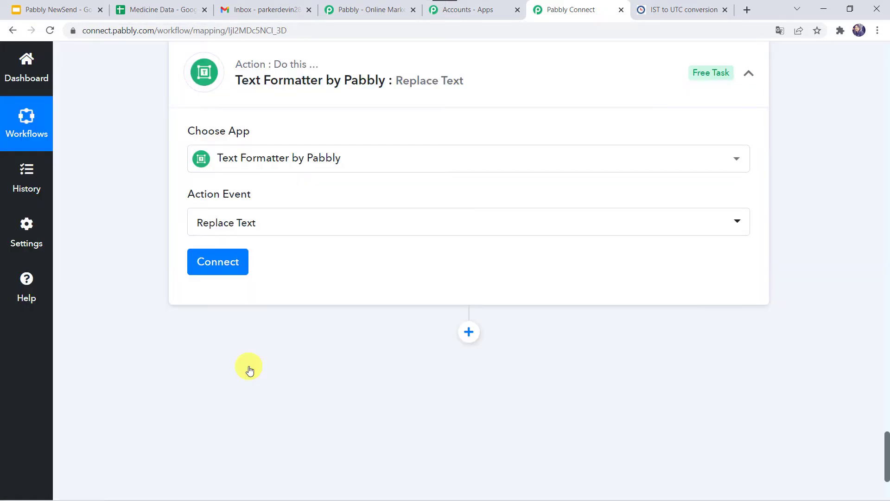
{"action": "left_click", "coordinate": [224, 263]}
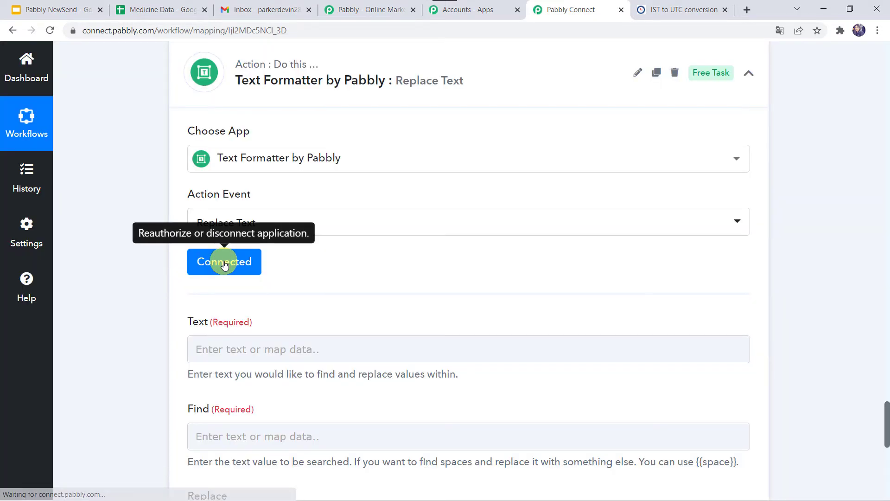
Step: Map the Replace Text step's Text field to the RowValue Medicine value from the Line Itemizer step
{"action": "scroll", "coordinate": [217, 155], "scroll_direction": "down", "scroll_amount": 3}
{"action": "left_click", "coordinate": [213, 223]}
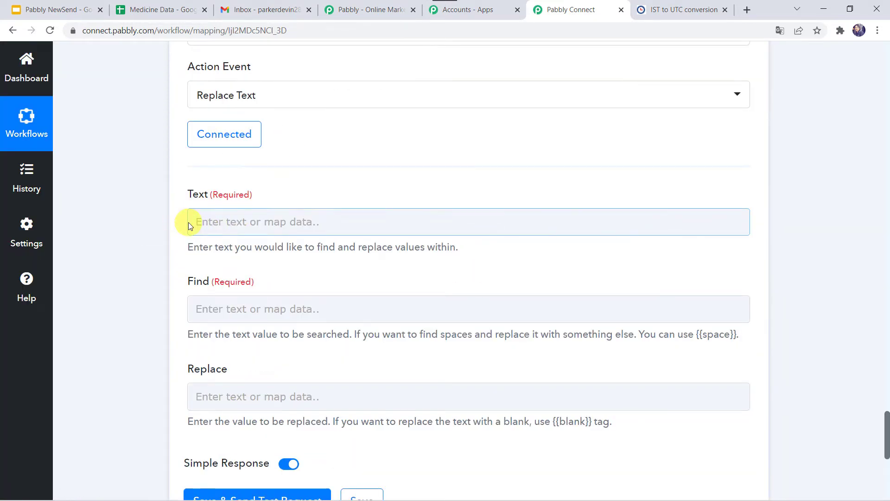
{"action": "scroll", "coordinate": [175, 219], "scroll_direction": "up", "scroll_amount": 8}
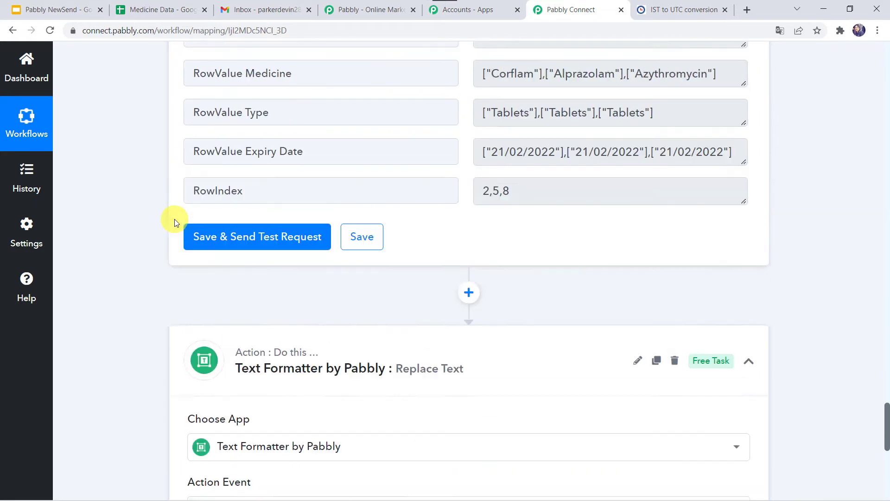
{"action": "scroll", "coordinate": [175, 219], "scroll_direction": "up", "scroll_amount": 5}
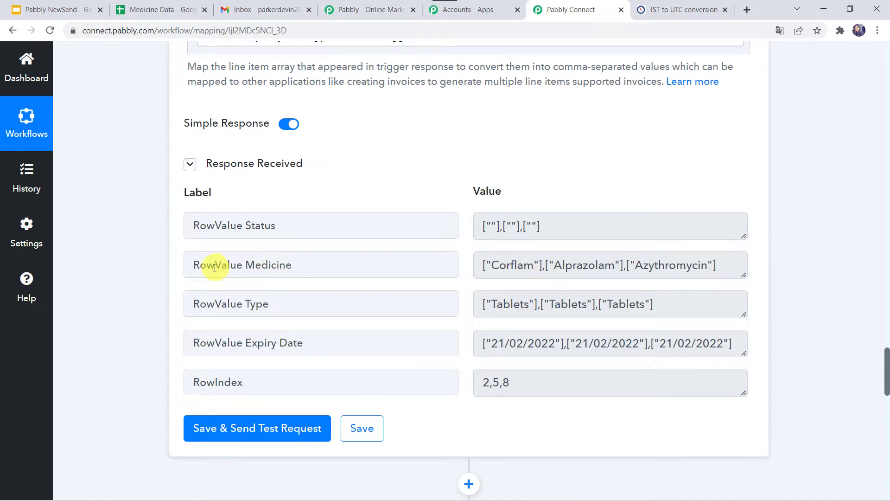
{"action": "scroll", "coordinate": [103, 452], "scroll_direction": "down", "scroll_amount": 10}
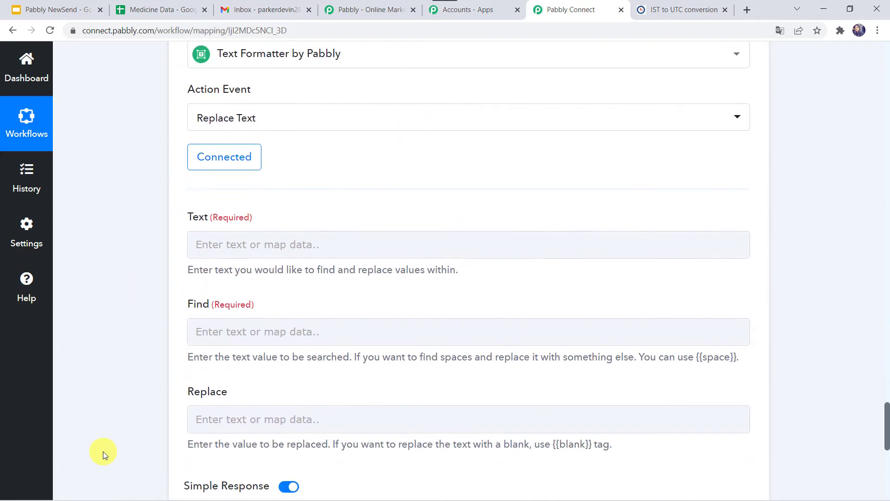
{"action": "left_click", "coordinate": [194, 252]}
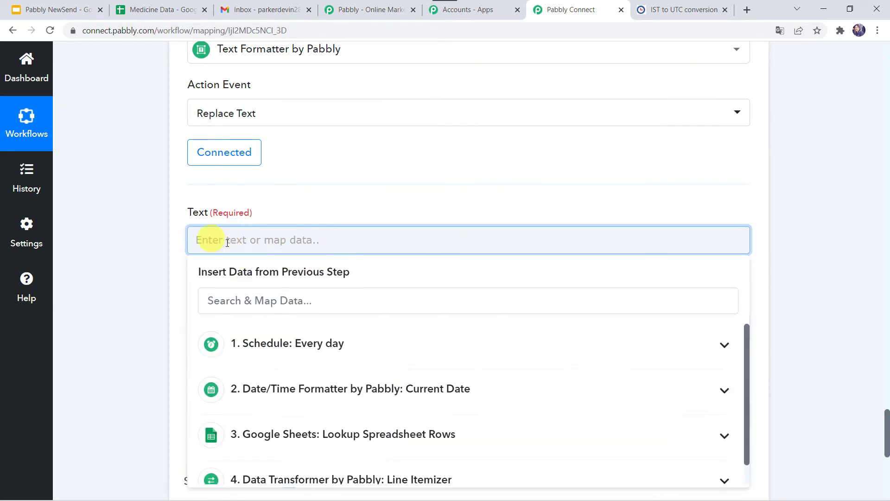
{"action": "scroll", "coordinate": [325, 445], "scroll_direction": "down", "scroll_amount": 1}
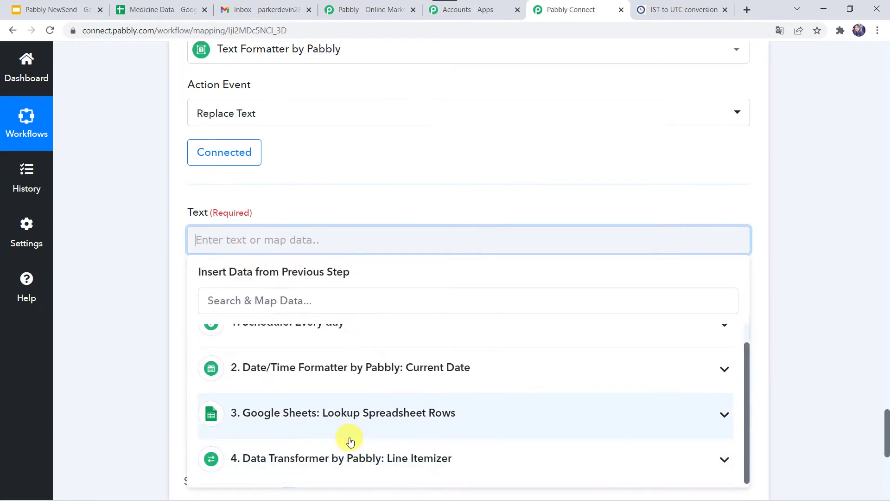
{"action": "left_click", "coordinate": [306, 457]}
{"action": "scroll", "coordinate": [141, 391], "scroll_direction": "down", "scroll_amount": 5}
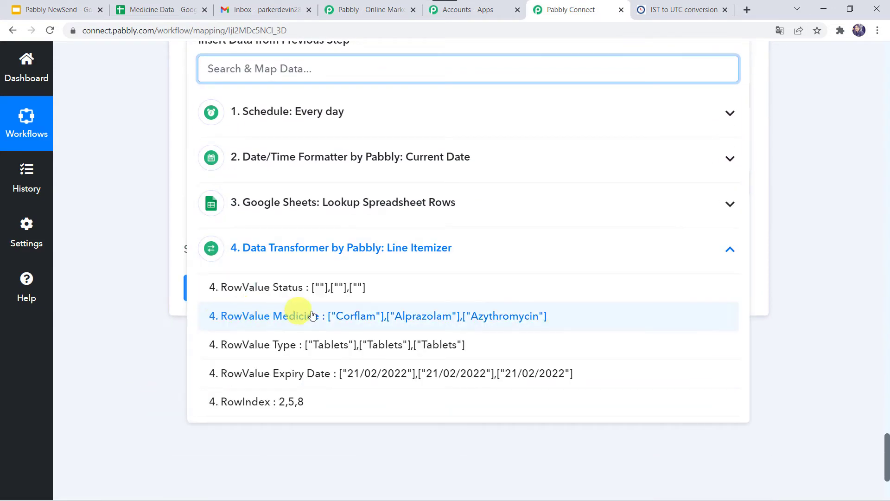
{"action": "left_click", "coordinate": [352, 316]}
{"action": "left_click", "coordinate": [145, 167]}
{"action": "scroll", "coordinate": [145, 167], "scroll_direction": "up", "scroll_amount": 3}
Step: Set Find to "],[" and Replace to a comma, and save the Replace Text step with a test request
{"action": "left_click", "coordinate": [203, 250]}
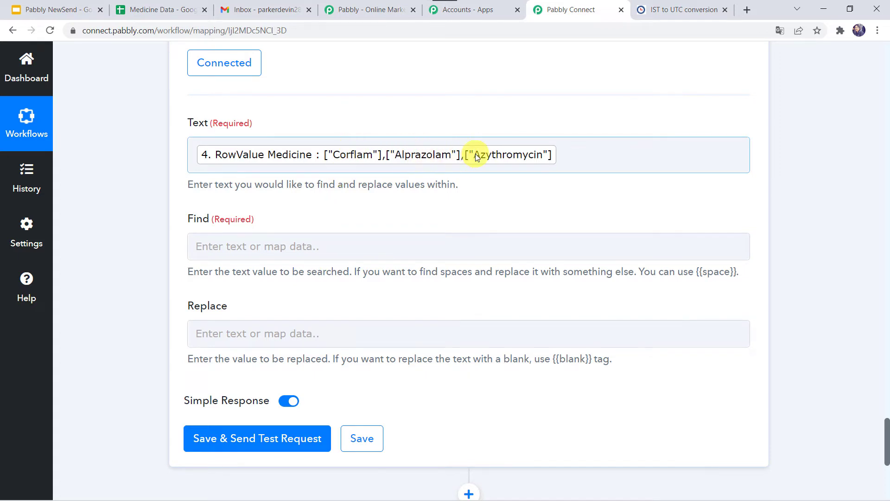
{"action": "left_click", "coordinate": [225, 249]}
{"action": "type", "text": "\"],[\""}
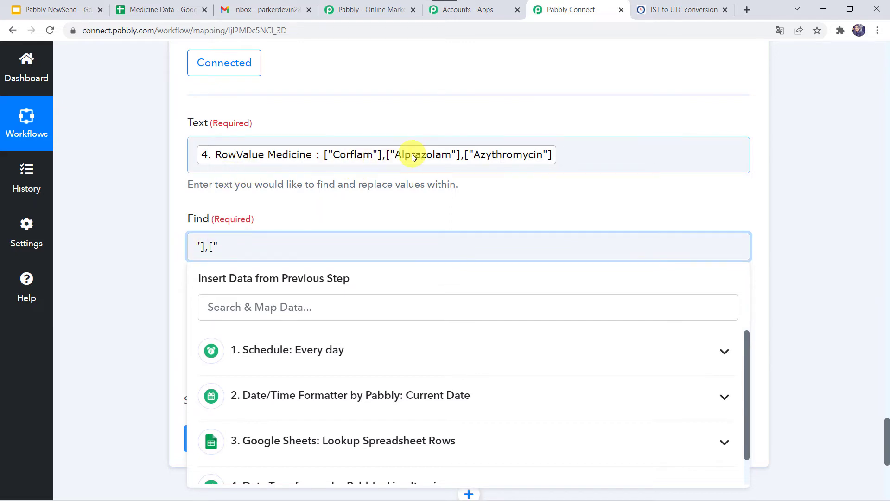
{"action": "left_click", "coordinate": [128, 261]}
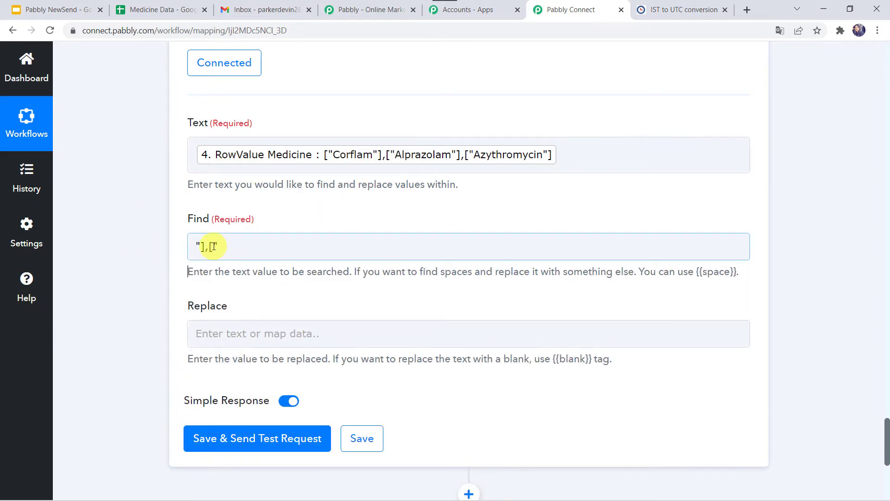
{"action": "left_click", "coordinate": [210, 334]}
{"action": "type", "text": ","}
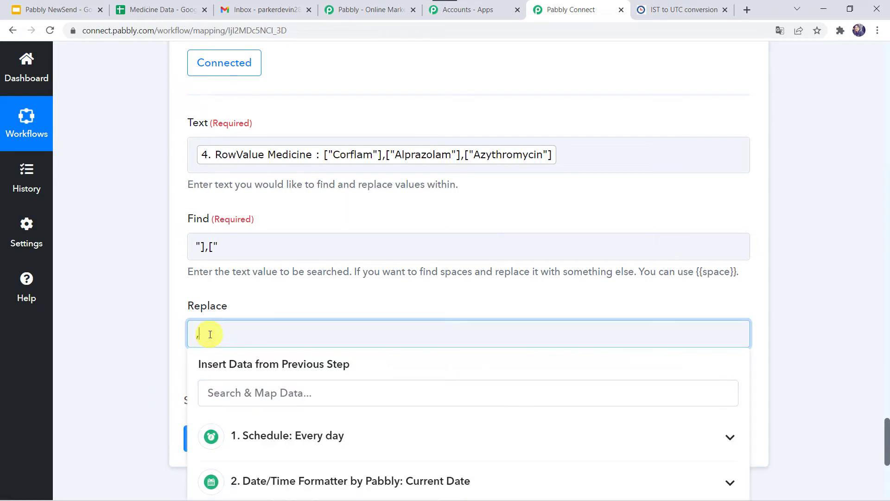
{"action": "left_click", "coordinate": [123, 325]}
{"action": "left_click", "coordinate": [196, 338]}
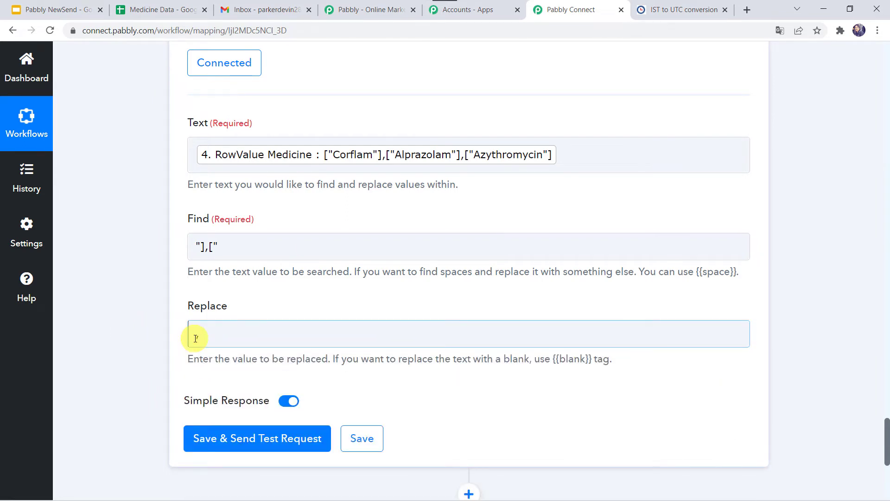
{"action": "left_click", "coordinate": [237, 442]}
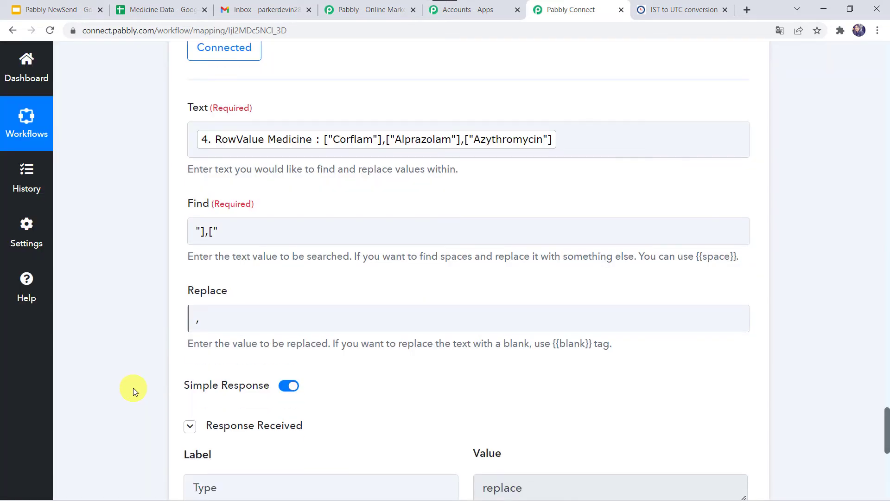
{"action": "scroll", "coordinate": [133, 388], "scroll_direction": "down", "scroll_amount": 5}
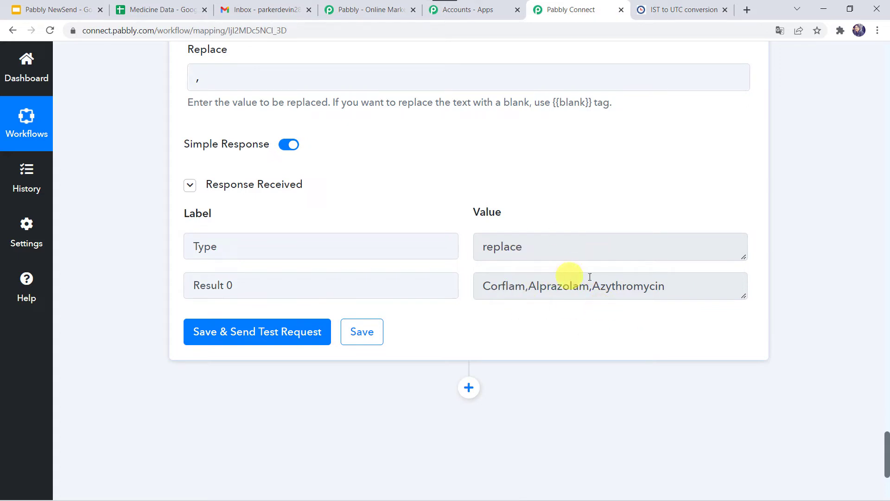
Step: Add a Gmail action step after the Text Formatter with Send Email as its action event
{"action": "scroll", "coordinate": [438, 288], "scroll_direction": "down", "scroll_amount": 3}
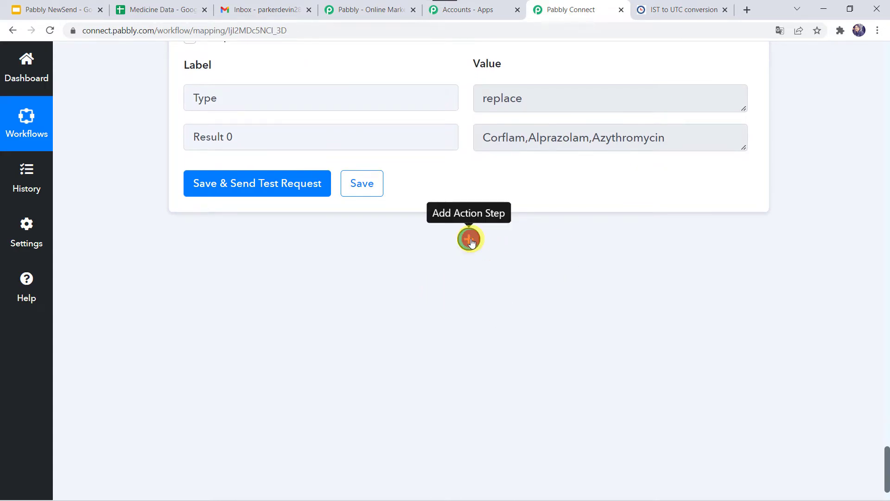
{"action": "left_click", "coordinate": [470, 239]}
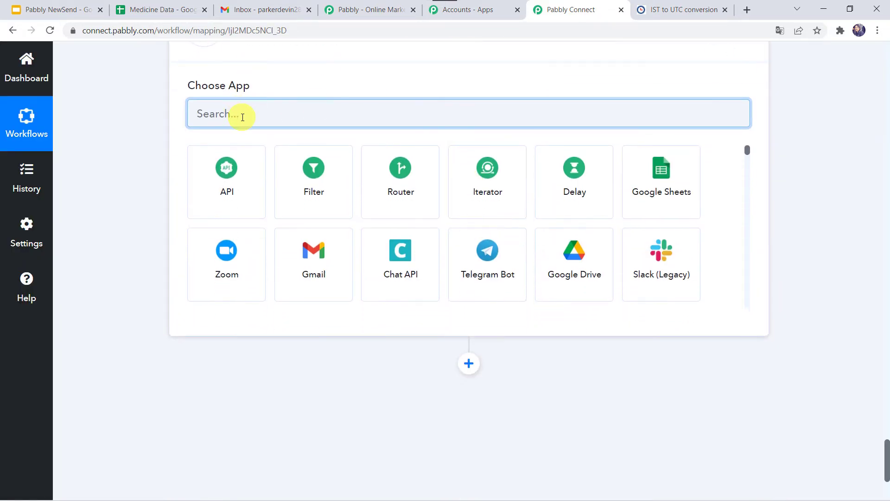
{"action": "left_click", "coordinate": [322, 281]}
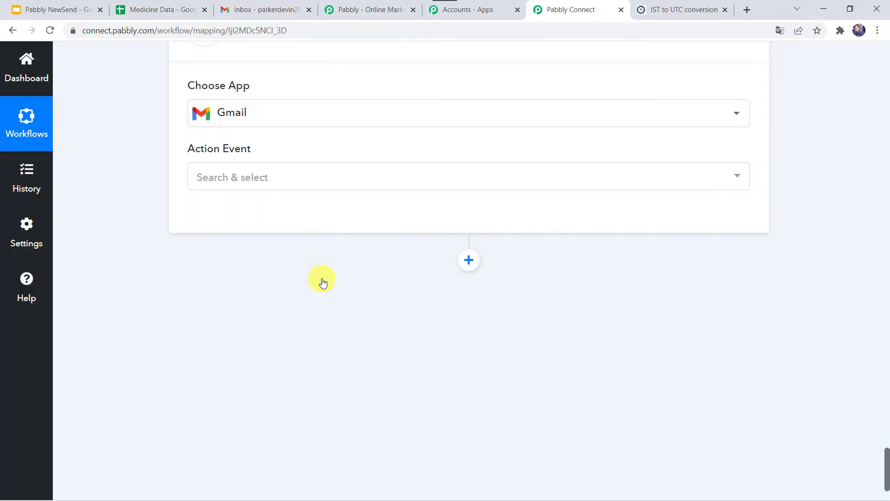
{"action": "left_click", "coordinate": [219, 177]}
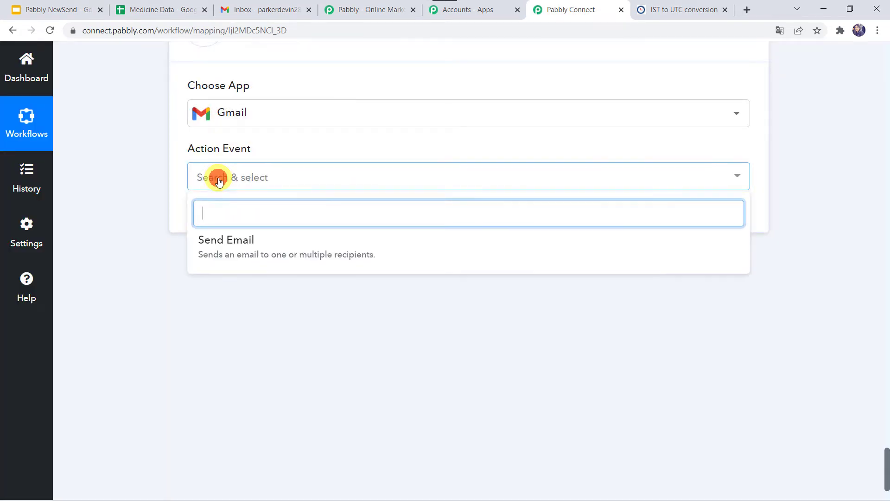
{"action": "left_click", "coordinate": [260, 242]}
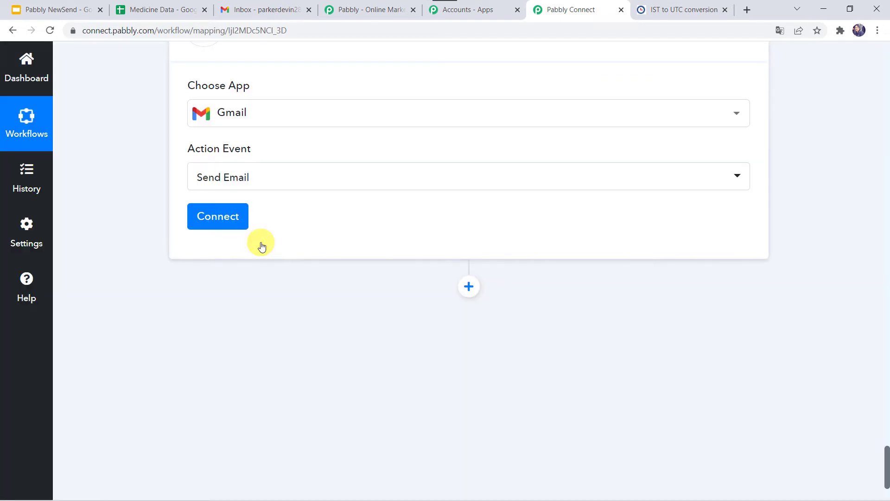
Step: Connect the Gmail step through a new connection, choosing the sender's Google account and allowing Pabbly Connect access
{"action": "left_click", "coordinate": [224, 318]}
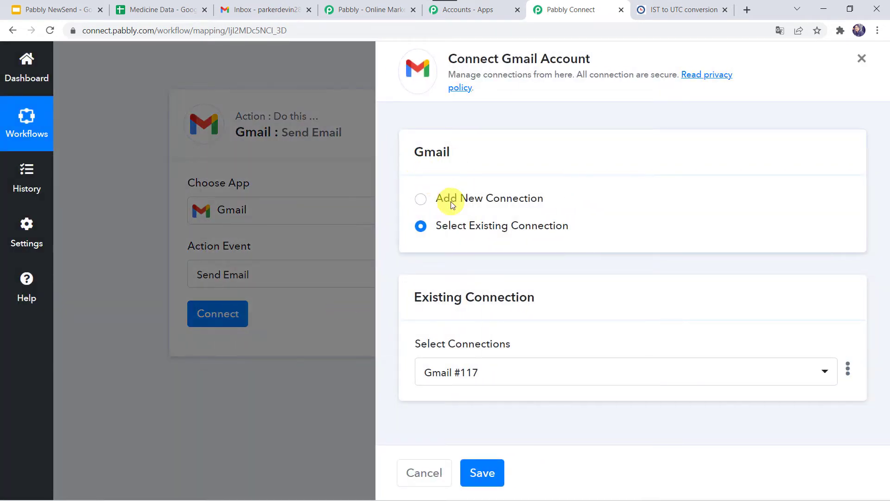
{"action": "left_click", "coordinate": [450, 199]}
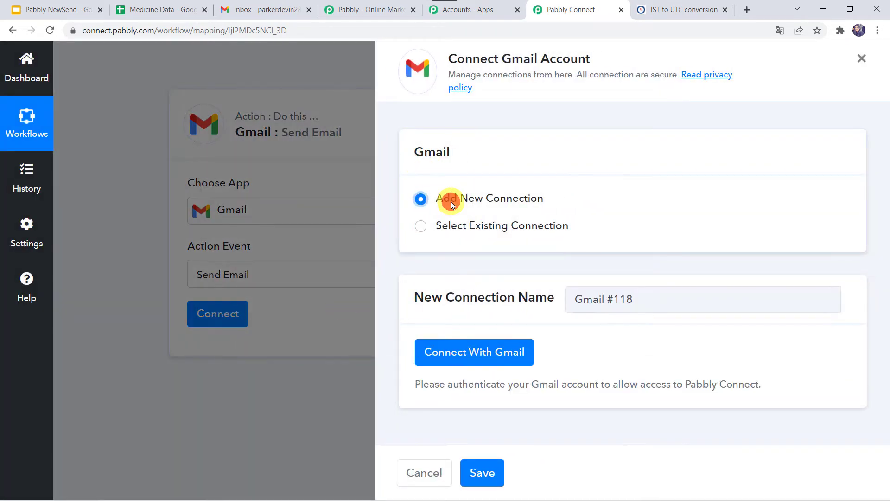
{"action": "left_click", "coordinate": [495, 350]}
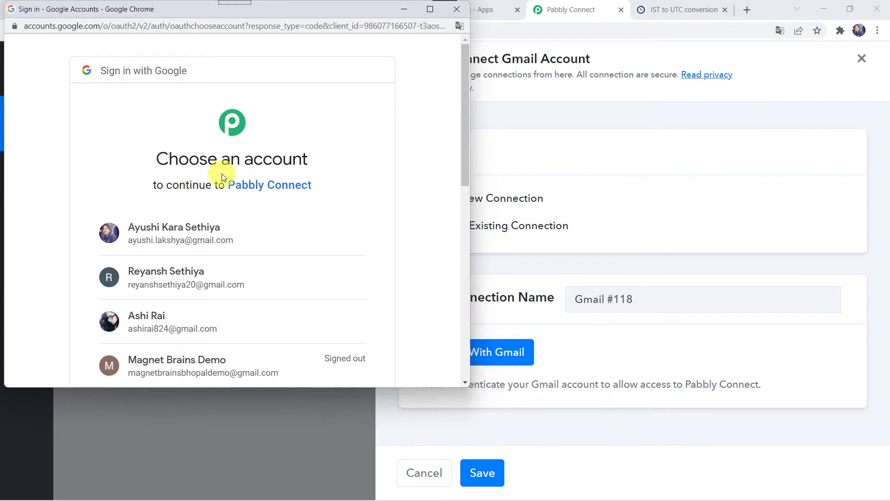
{"action": "left_click", "coordinate": [132, 332]}
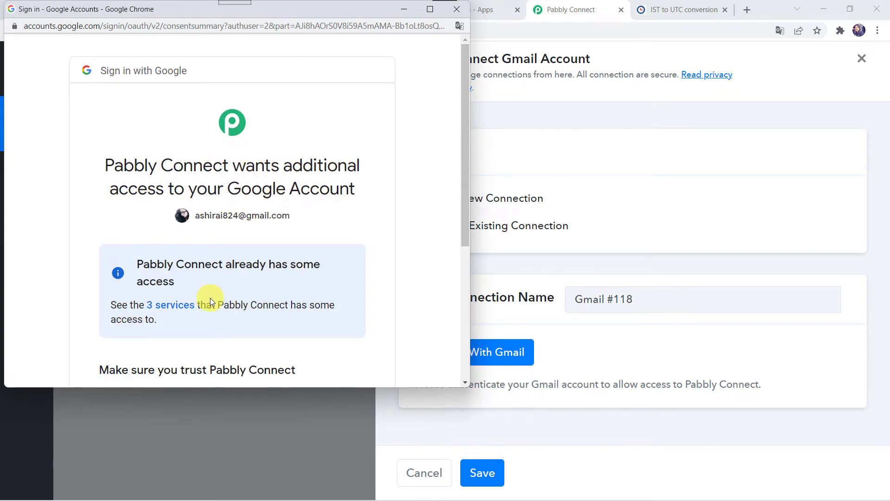
{"action": "scroll", "coordinate": [210, 298], "scroll_direction": "down", "scroll_amount": 5}
{"action": "left_click", "coordinate": [316, 289]}
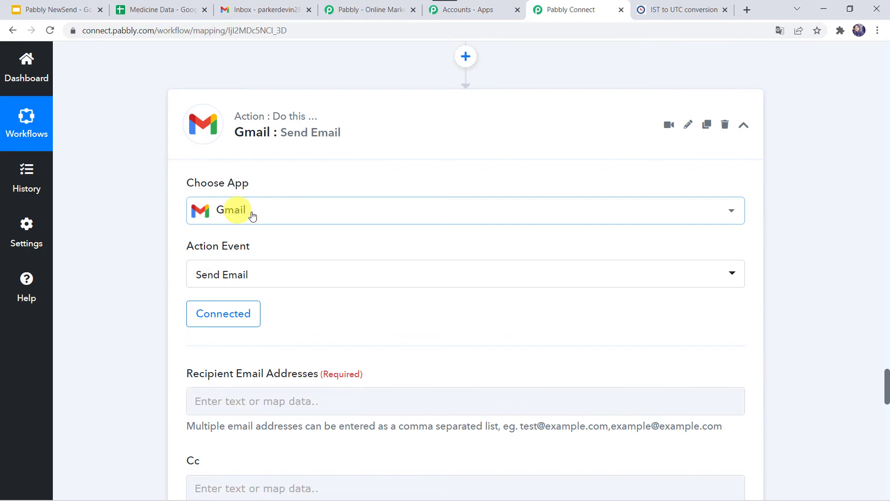
Step: Paste the recipient's e-mail address into the Gmail step's Recipient Email Addresses field
{"action": "scroll", "coordinate": [319, 312], "scroll_direction": "down", "scroll_amount": 3}
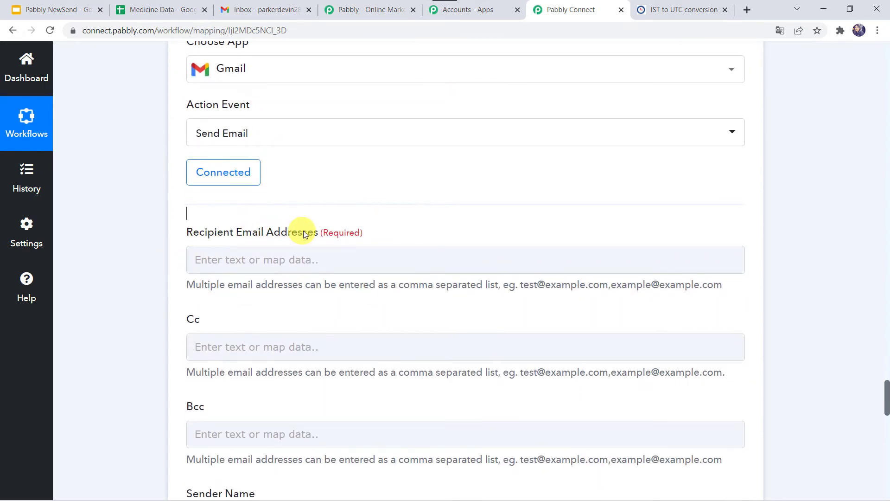
{"action": "left_click", "coordinate": [195, 255]}
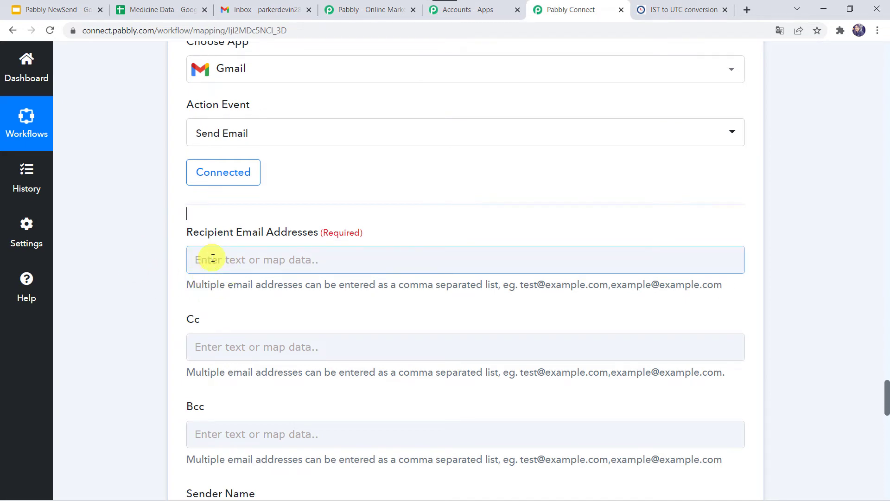
{"action": "left_click", "coordinate": [213, 258]}
{"action": "key", "text": "ctrl+v"}
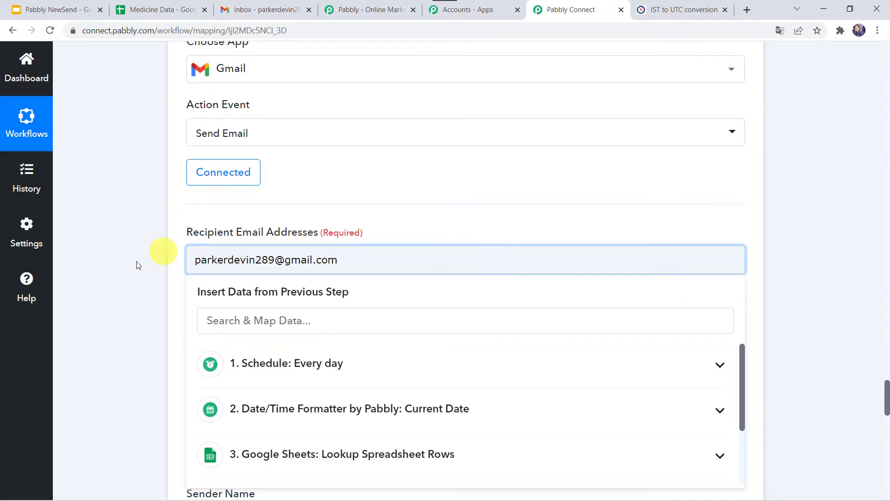
{"action": "left_click", "coordinate": [131, 273]}
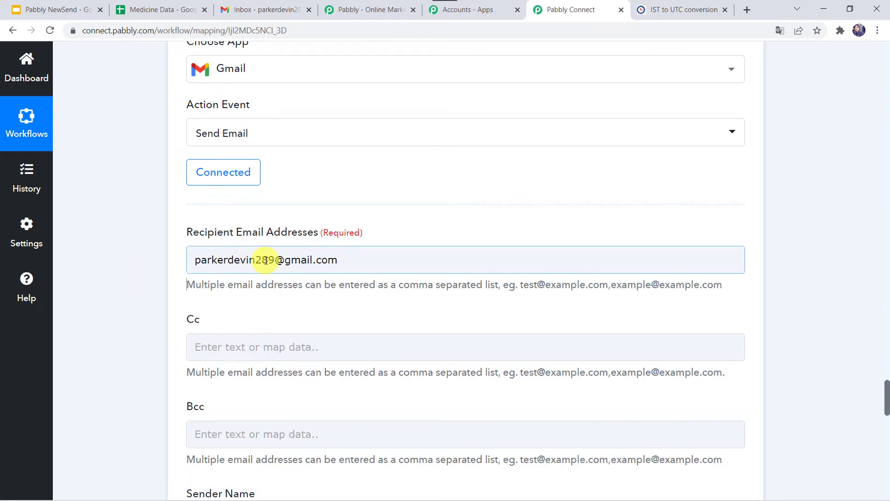
{"action": "scroll", "coordinate": [153, 276], "scroll_direction": "down", "scroll_amount": 3}
{"action": "left_click", "coordinate": [225, 239]}
{"action": "left_click", "coordinate": [238, 312]}
{"action": "left_click", "coordinate": [135, 232]}
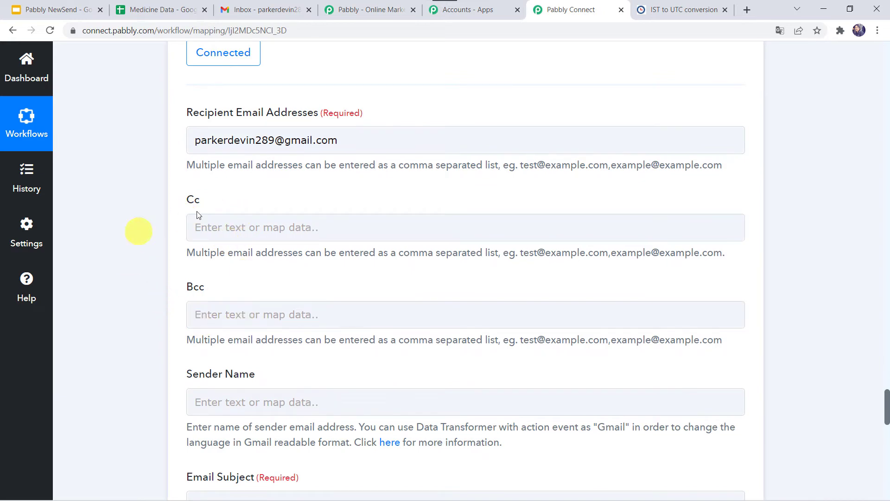
Step: Enter the sender's full name in the Gmail step's Sender Name field, leaving Cc and Bcc empty
{"action": "left_click", "coordinate": [245, 324]}
{"action": "left_click", "coordinate": [155, 327]}
{"action": "scroll", "coordinate": [155, 327], "scroll_direction": "down", "scroll_amount": 3}
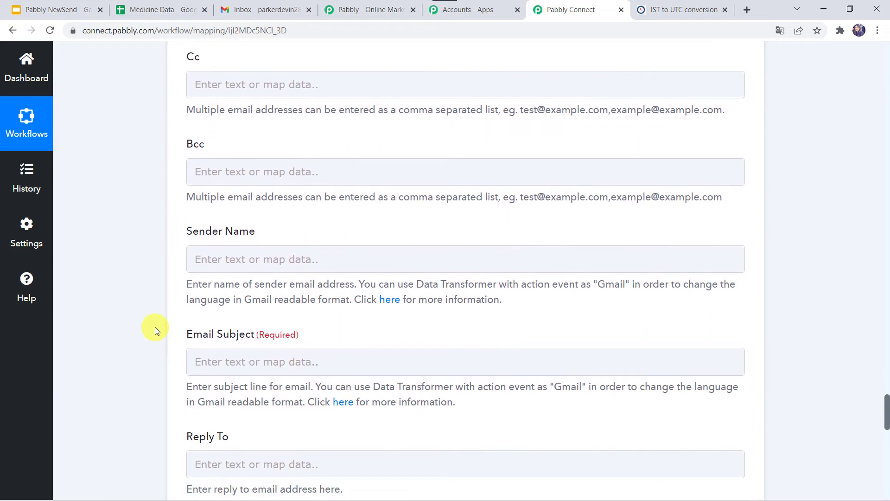
{"action": "left_click", "coordinate": [212, 256]}
{"action": "left_click", "coordinate": [211, 256]}
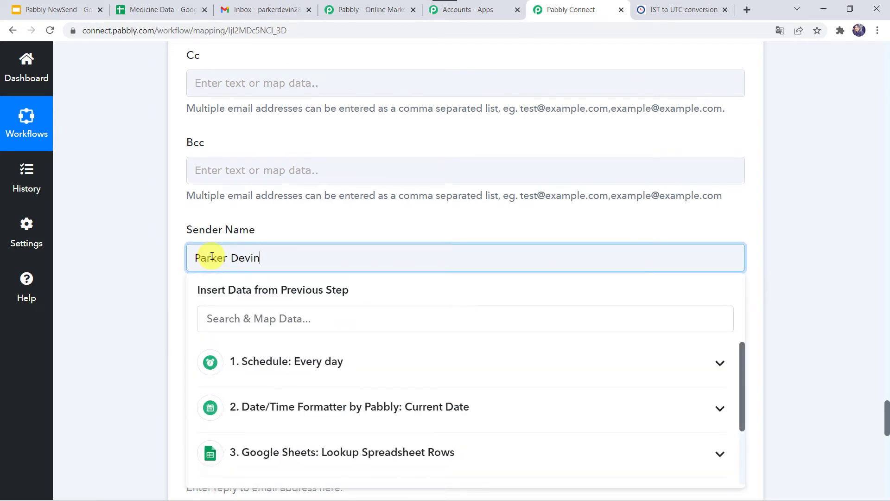
{"action": "left_click", "coordinate": [118, 277]}
Step: Set the Gmail step's Email Subject to "Medicines Expired"
{"action": "scroll", "coordinate": [205, 204], "scroll_direction": "down", "scroll_amount": 3}
{"action": "left_click", "coordinate": [214, 213]}
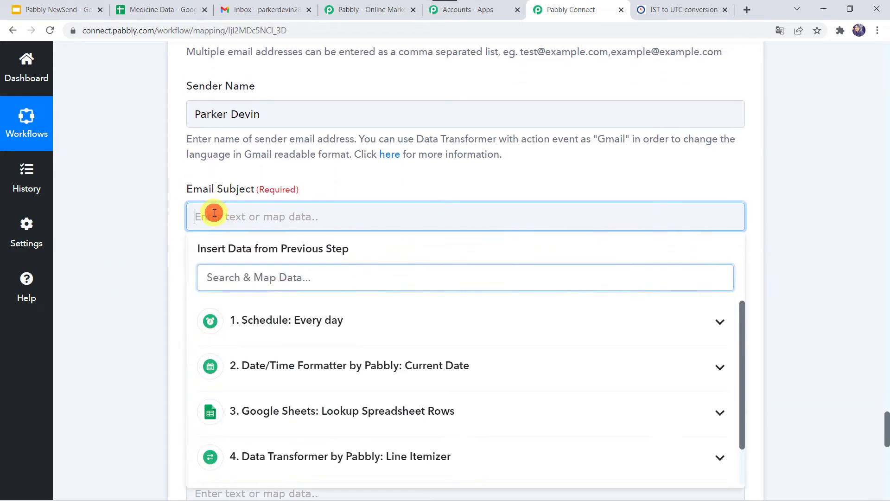
{"action": "type", "text": "Medicines Expired"}
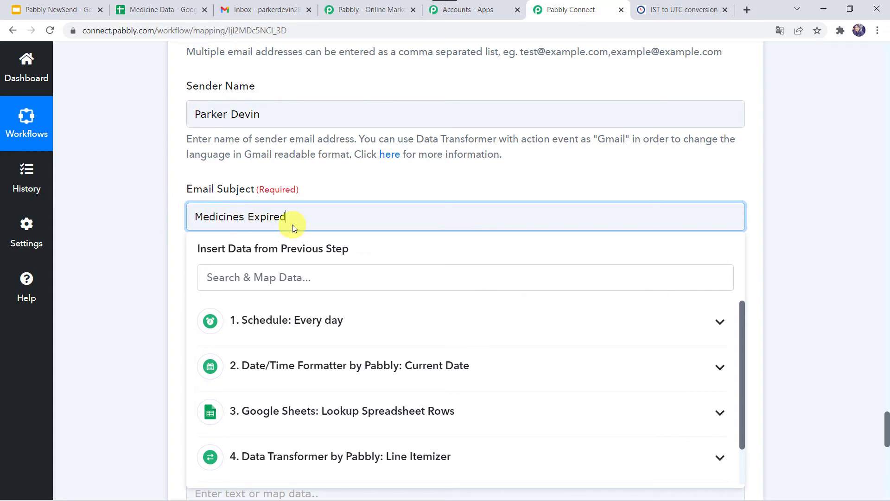
{"action": "left_click", "coordinate": [141, 246]}
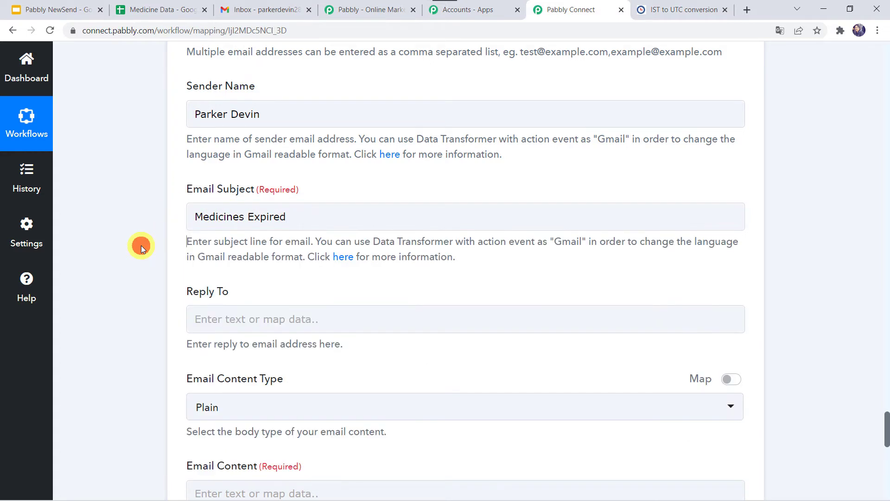
{"action": "scroll", "coordinate": [140, 246], "scroll_direction": "down", "scroll_amount": 3}
Step: Keep the Email Content Type as Plain and start the Email Content with the line "The following medicines got expired:"
{"action": "left_click", "coordinate": [260, 169]}
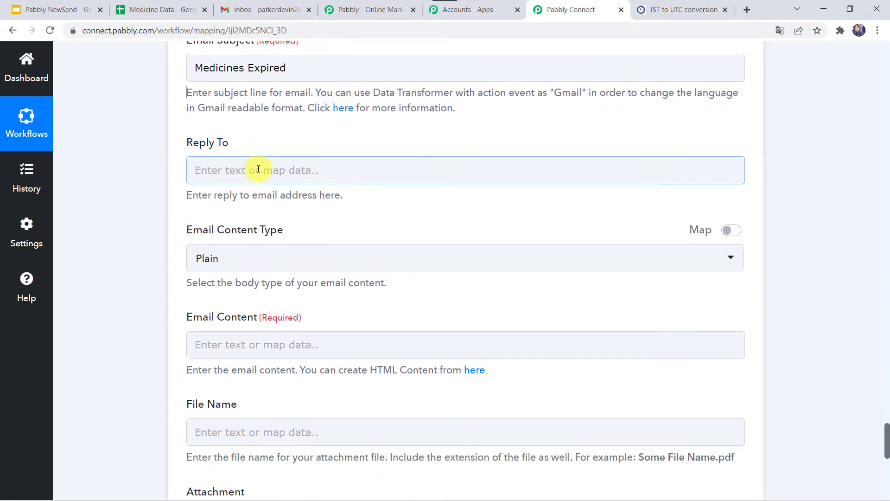
{"action": "left_click", "coordinate": [135, 213]}
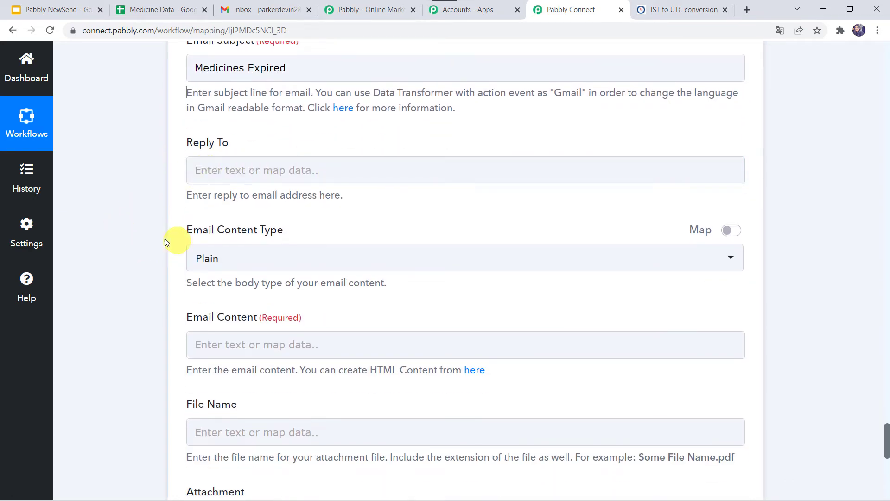
{"action": "left_click", "coordinate": [215, 264]}
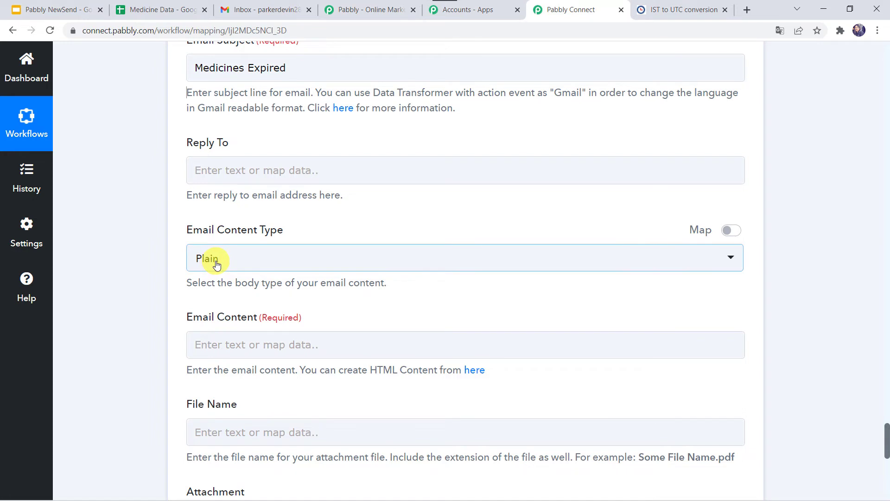
{"action": "left_click", "coordinate": [216, 264]}
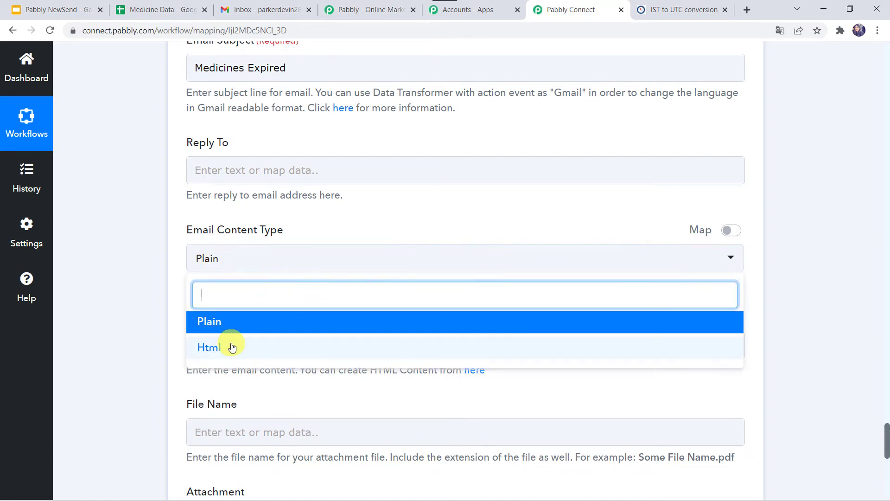
{"action": "left_click", "coordinate": [144, 304]}
{"action": "scroll", "coordinate": [144, 304], "scroll_direction": "down", "scroll_amount": 3}
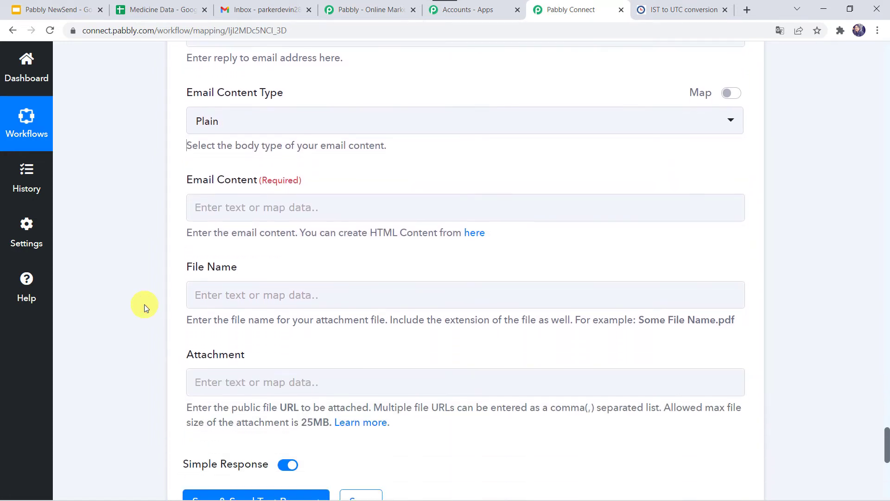
{"action": "left_click", "coordinate": [211, 206]}
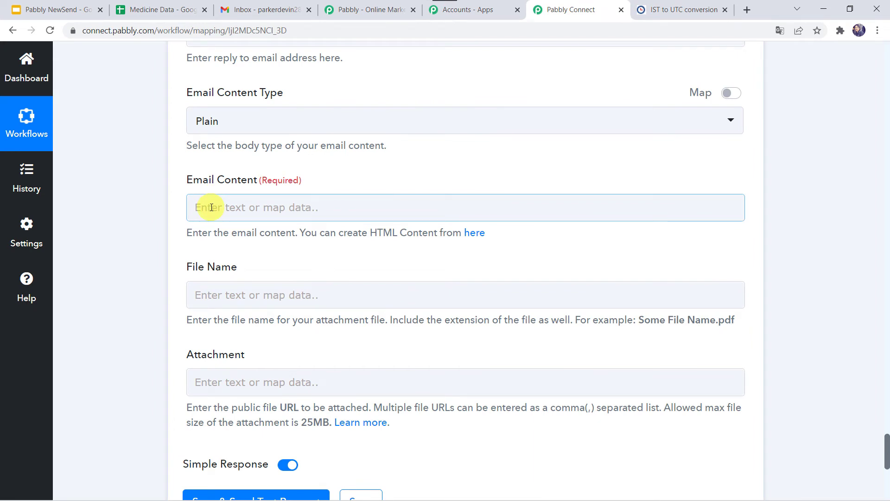
{"action": "left_click", "coordinate": [211, 207]}
{"action": "type", "text": "T"}
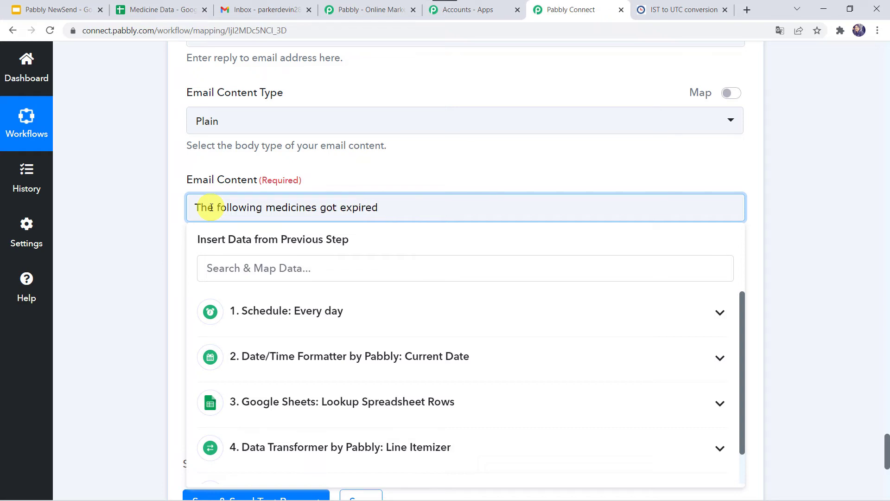
{"action": "key", "text": "Return"}
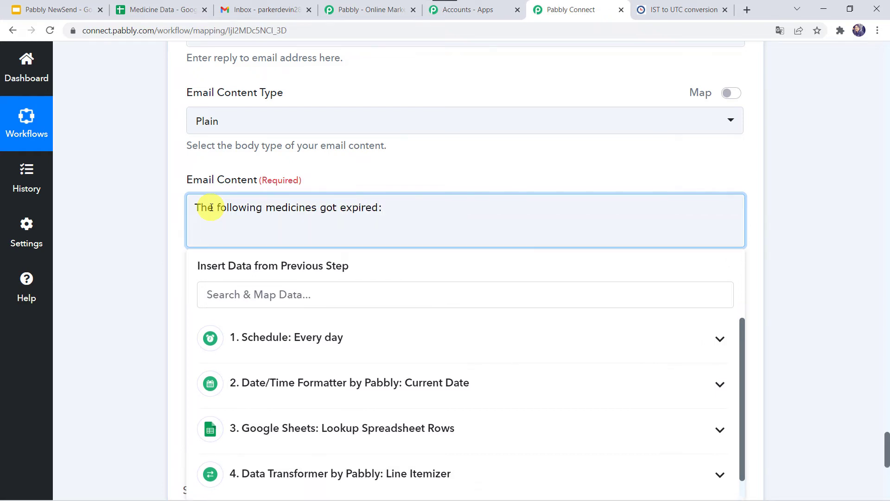
{"action": "key", "text": "BackSpace"}
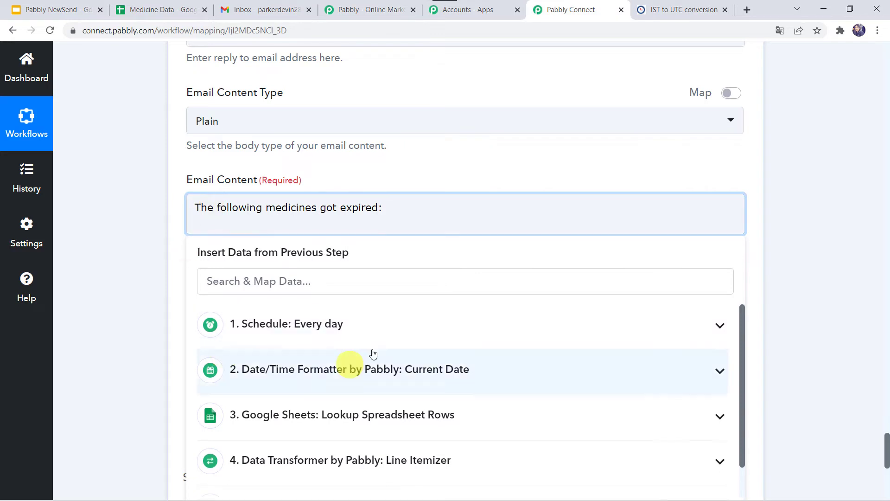
Step: Map Result 0 from the Text Formatter's Replace Text step into the Email Content, below the opening line
{"action": "scroll", "coordinate": [277, 401], "scroll_direction": "down", "scroll_amount": 1}
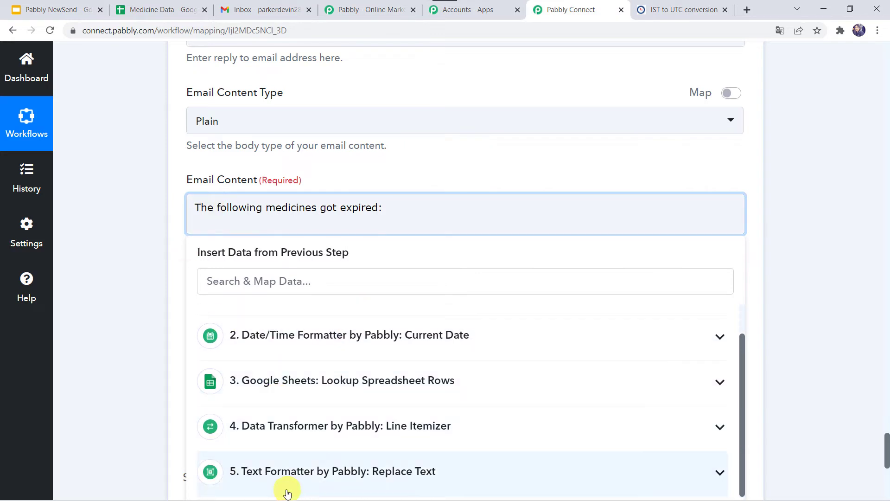
{"action": "left_click", "coordinate": [297, 474]}
{"action": "scroll", "coordinate": [168, 438], "scroll_direction": "down", "scroll_amount": 4}
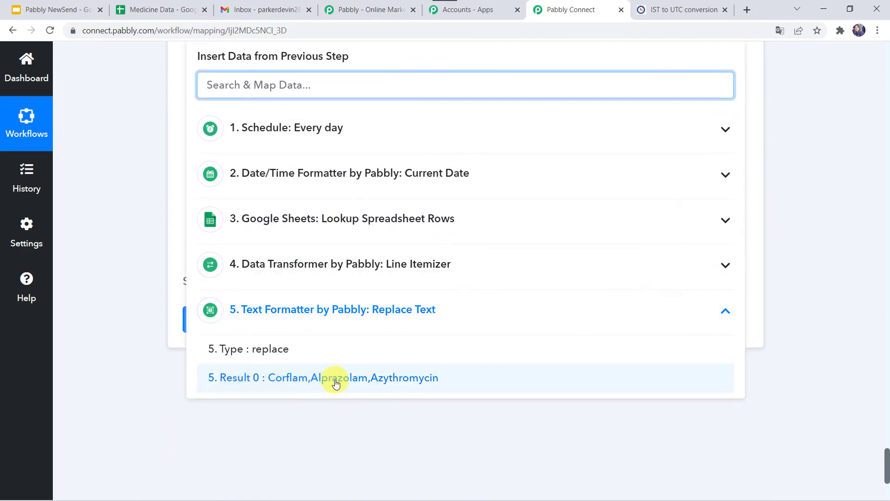
{"action": "left_click", "coordinate": [336, 379]}
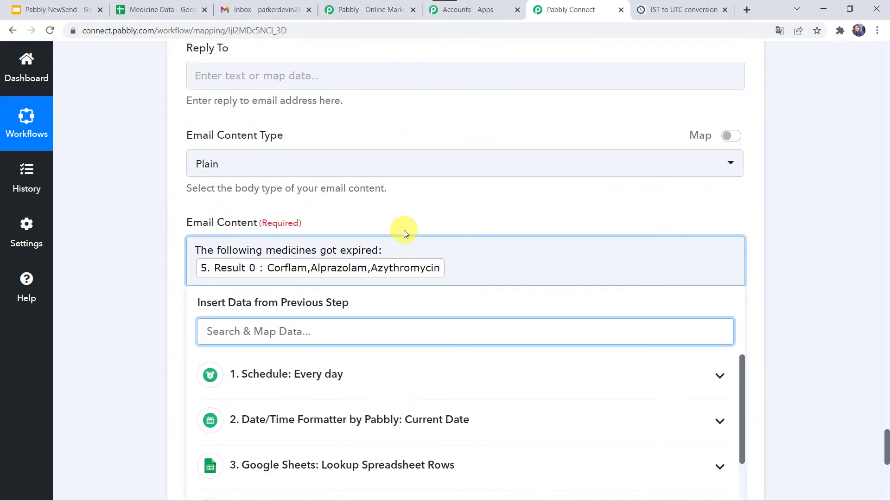
Step: Add the closing line "Please check for Inventory." to the Email Content, separated from the mapped medicines by a blank line
{"action": "left_click", "coordinate": [454, 270]}
{"action": "key", "text": "Return"}
{"action": "key", "text": "Return"}
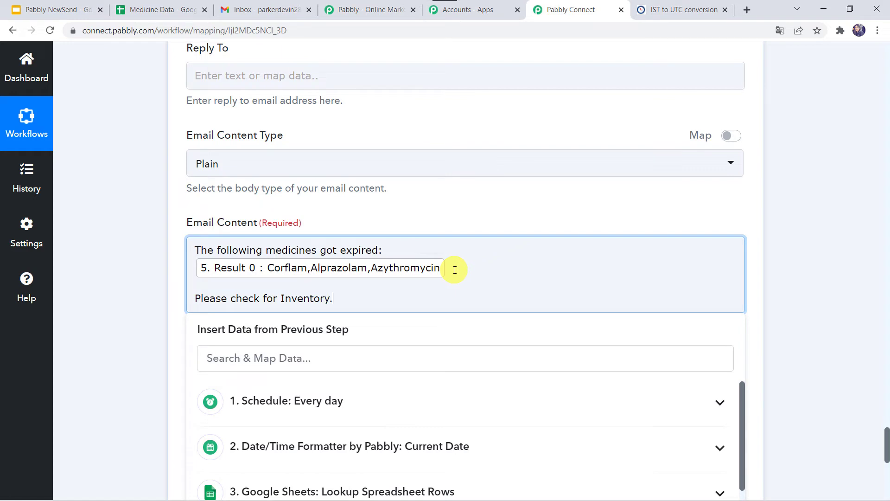
{"action": "left_click", "coordinate": [152, 339]}
{"action": "scroll", "coordinate": [152, 339], "scroll_direction": "down", "scroll_amount": 3}
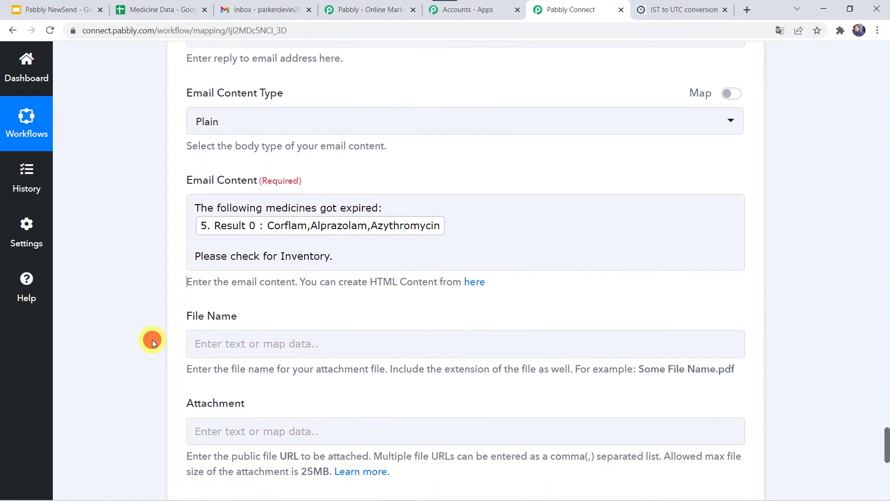
Step: Leave File Name and Attachment empty and save the Gmail Send Email step with a test request
{"action": "left_click", "coordinate": [199, 339]}
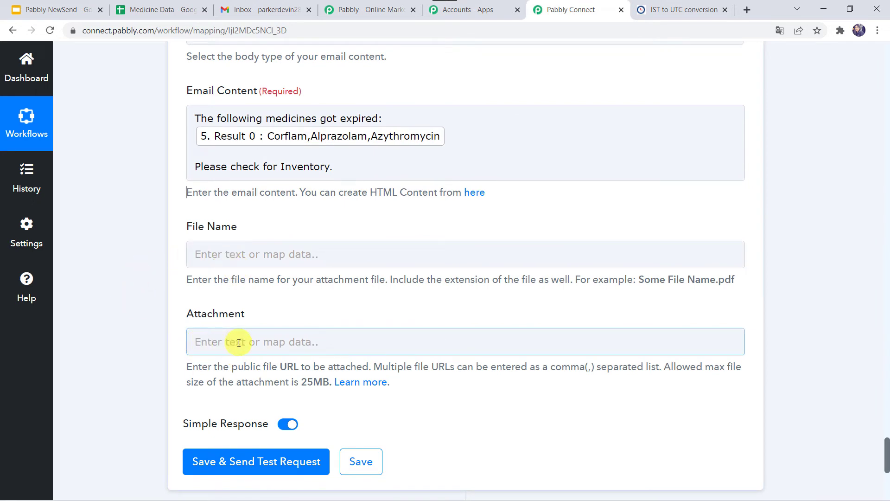
{"action": "left_click", "coordinate": [221, 250]}
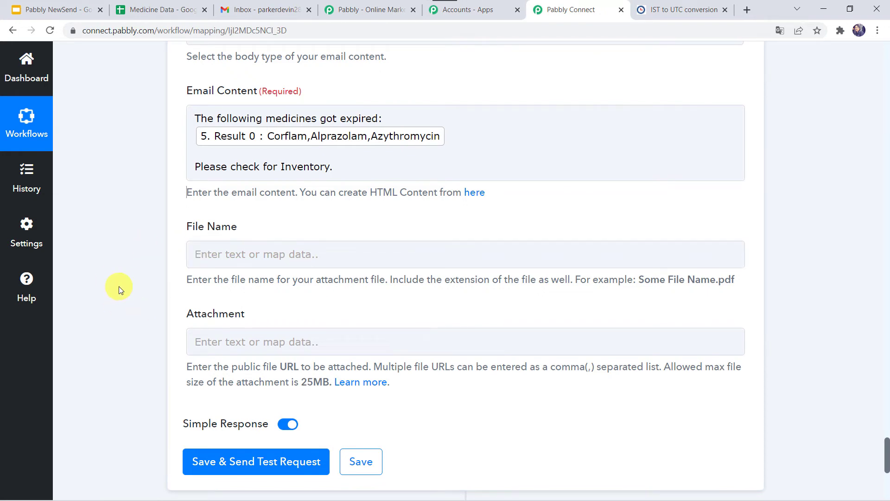
{"action": "scroll", "coordinate": [144, 158], "scroll_direction": "up", "scroll_amount": 2}
{"action": "scroll", "coordinate": [143, 158], "scroll_direction": "down", "scroll_amount": 2}
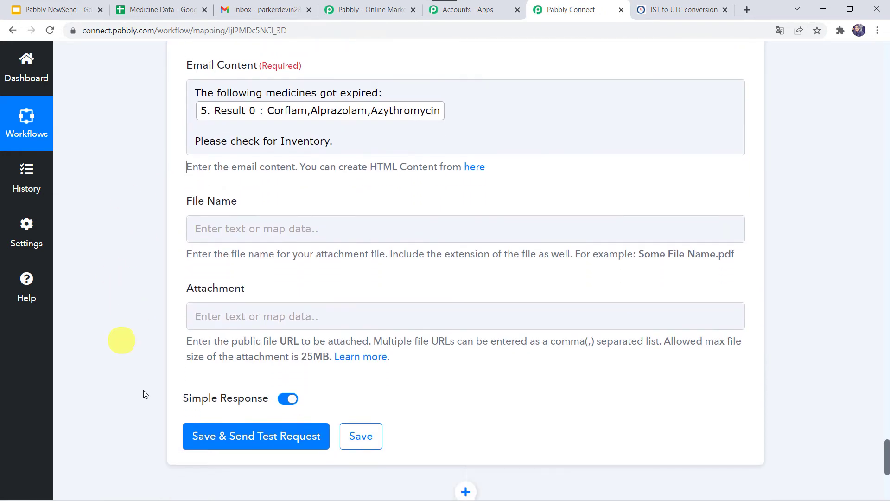
{"action": "left_click", "coordinate": [251, 447]}
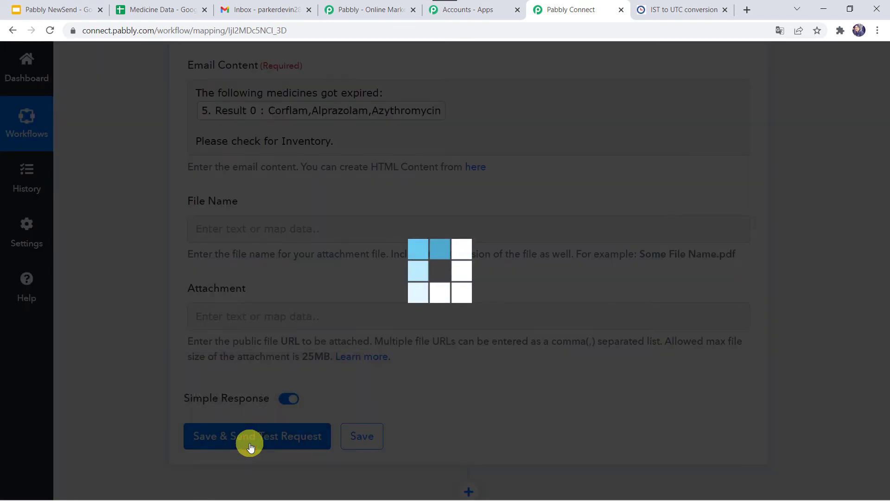
{"action": "scroll", "coordinate": [134, 383], "scroll_direction": "down", "scroll_amount": 4}
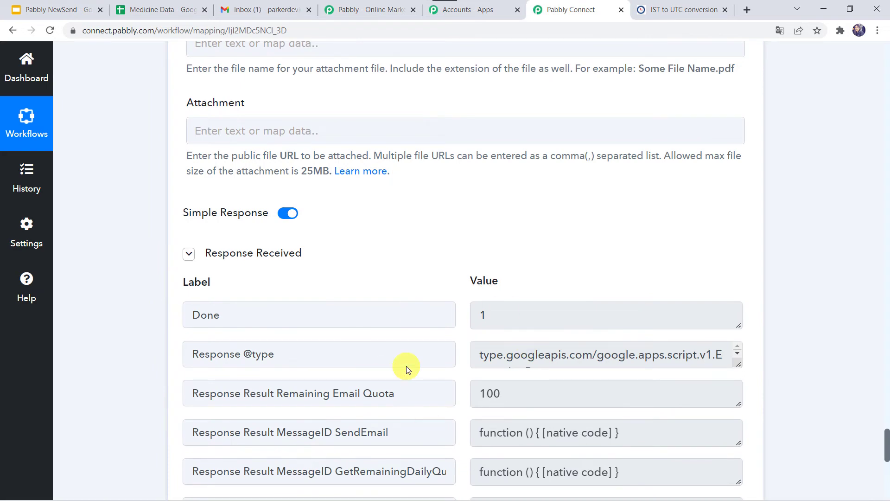
Step: Check the received "Medicines Expired" e-mail in Gmail, look at the Medicine Data spreadsheet, and return to the Pabbly Connect workflow
{"action": "left_click", "coordinate": [262, 6]}
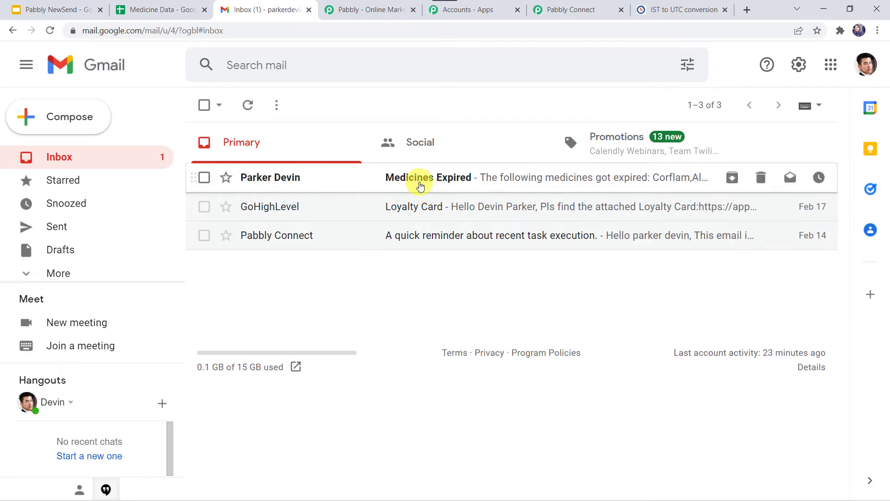
{"action": "left_click", "coordinate": [420, 185]}
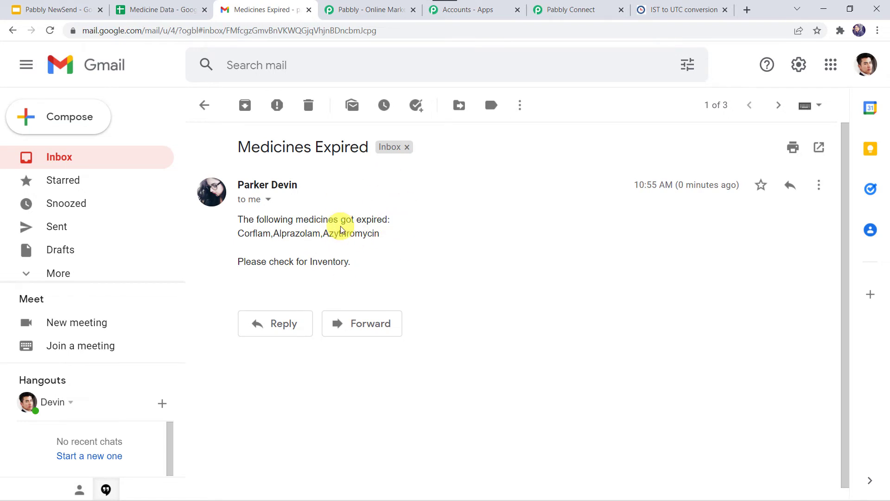
{"action": "left_click", "coordinate": [571, 11]}
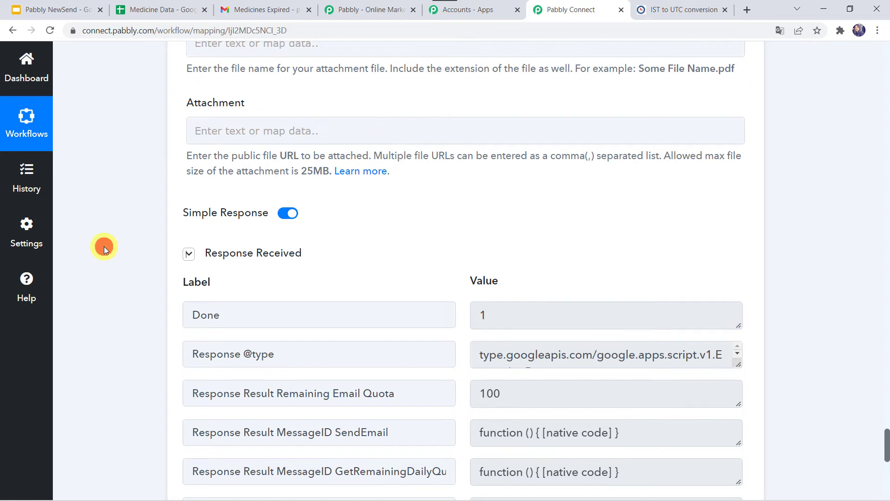
{"action": "left_click", "coordinate": [159, 8]}
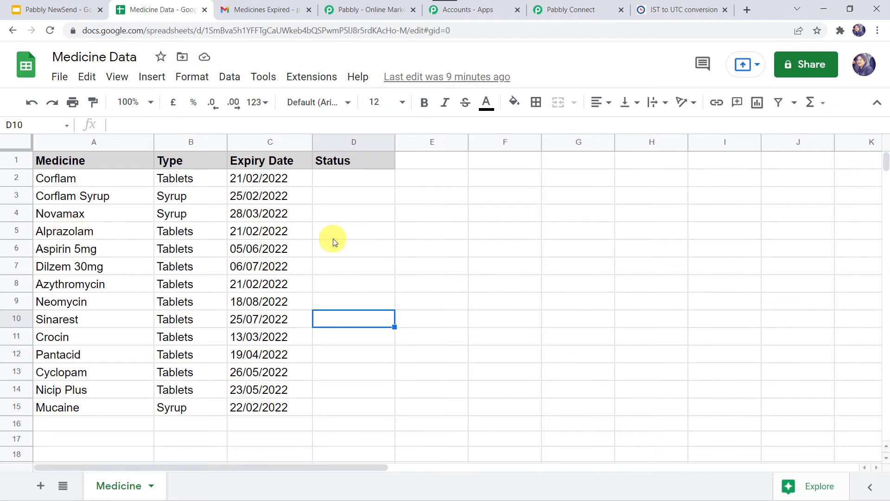
{"action": "left_click", "coordinate": [561, 10]}
{"action": "left_click", "coordinate": [160, 293]}
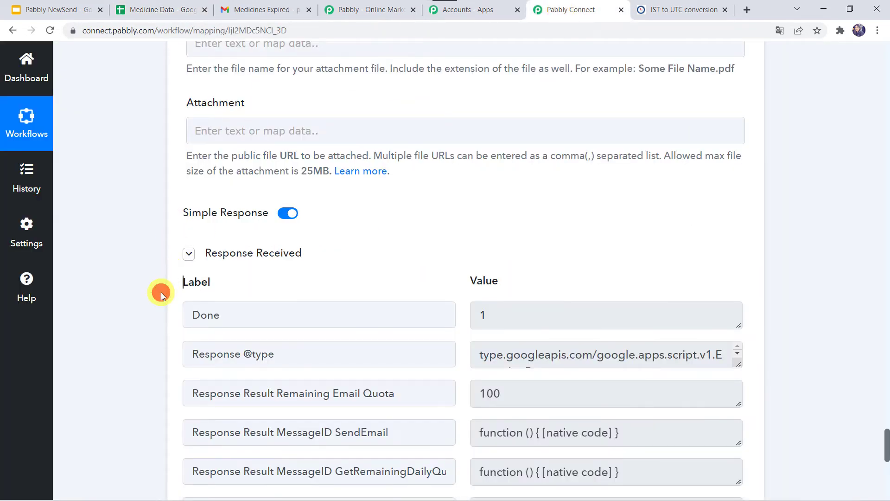
Step: Add an Iterator by Pabbly action step after the Gmail Send Email step
{"action": "scroll", "coordinate": [161, 293], "scroll_direction": "down", "scroll_amount": 6}
{"action": "scroll", "coordinate": [161, 293], "scroll_direction": "down", "scroll_amount": 1}
{"action": "scroll", "coordinate": [160, 292], "scroll_direction": "up", "scroll_amount": 2}
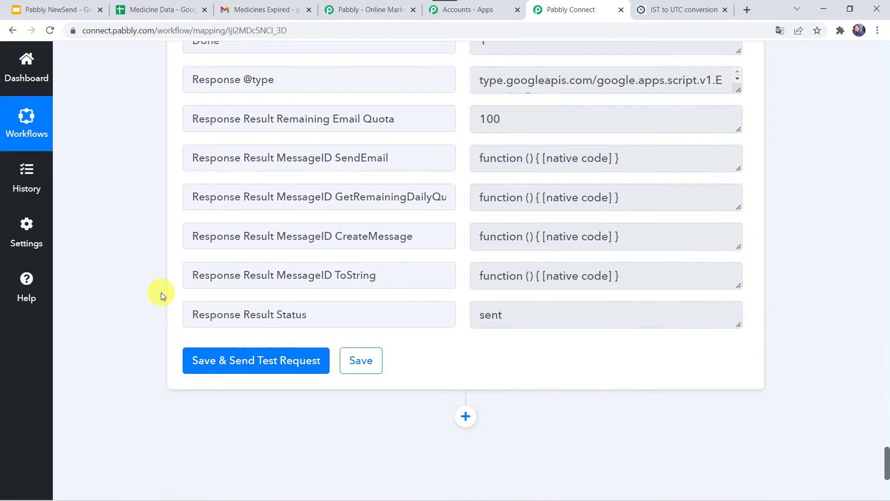
{"action": "scroll", "coordinate": [161, 292], "scroll_direction": "down", "scroll_amount": 3}
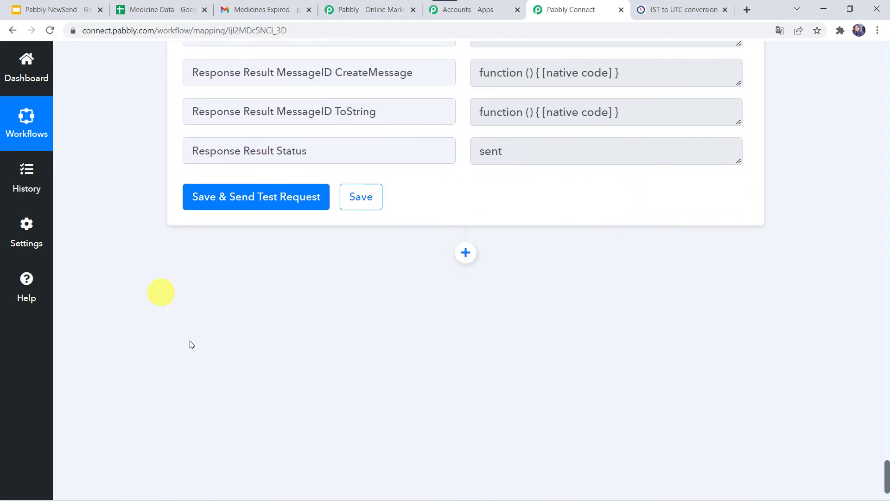
{"action": "left_click", "coordinate": [465, 253]}
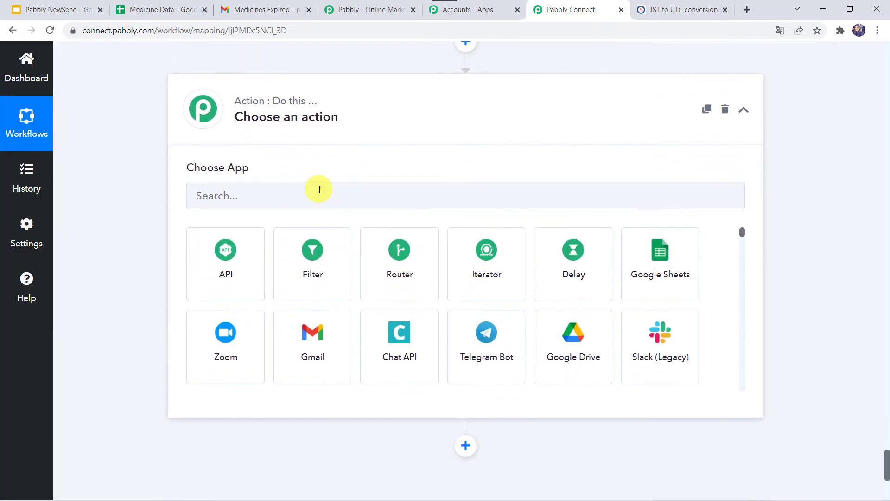
{"action": "left_click", "coordinate": [475, 267]}
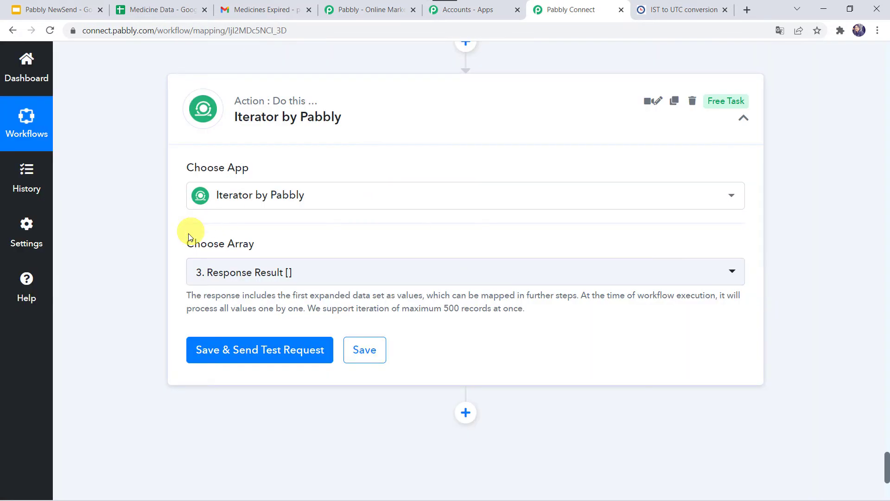
{"action": "mouse_move", "coordinate": [244, 253]}
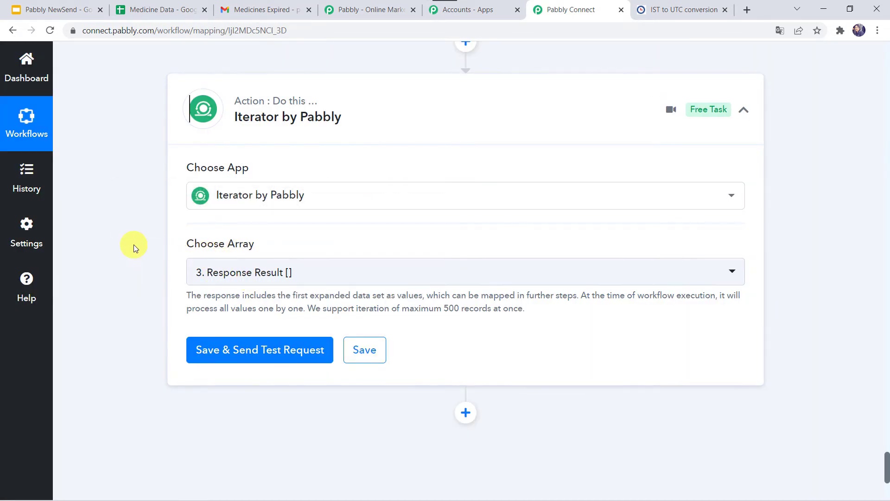
{"action": "scroll", "coordinate": [134, 245], "scroll_direction": "up", "scroll_amount": 15}
{"action": "scroll", "coordinate": [133, 244], "scroll_direction": "up", "scroll_amount": 20}
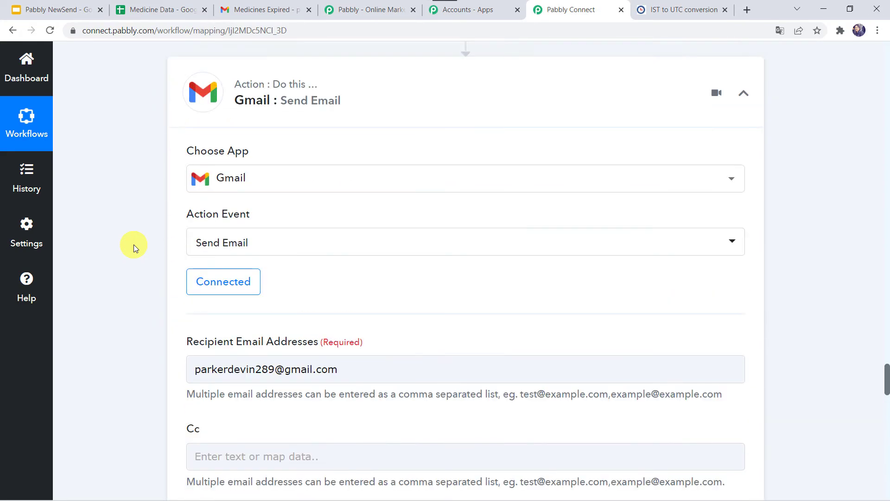
Step: Examine the full Response Result array returned by the Google Sheets Lookup Spreadsheet Rows step
{"action": "scroll", "coordinate": [133, 244], "scroll_direction": "up", "scroll_amount": 18}
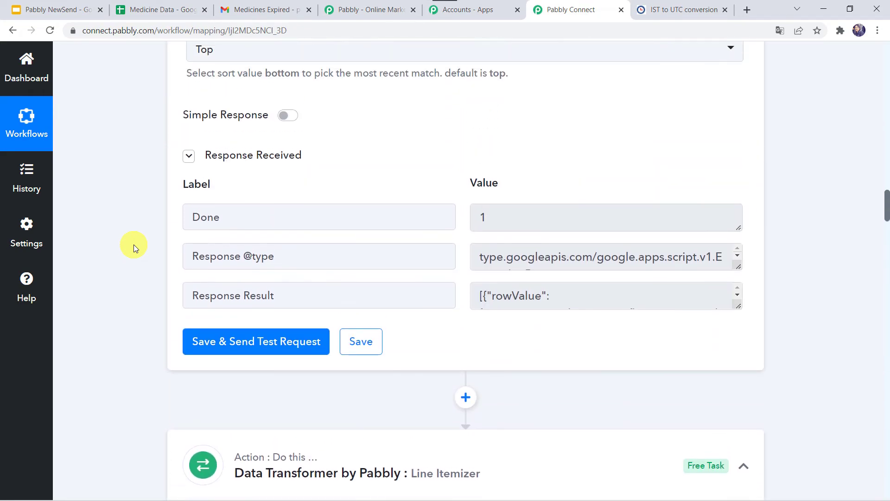
{"action": "scroll", "coordinate": [133, 244], "scroll_direction": "up", "scroll_amount": 10}
{"action": "scroll", "coordinate": [133, 244], "scroll_direction": "down", "scroll_amount": 14}
{"action": "scroll", "coordinate": [134, 245], "scroll_direction": "down", "scroll_amount": 15}
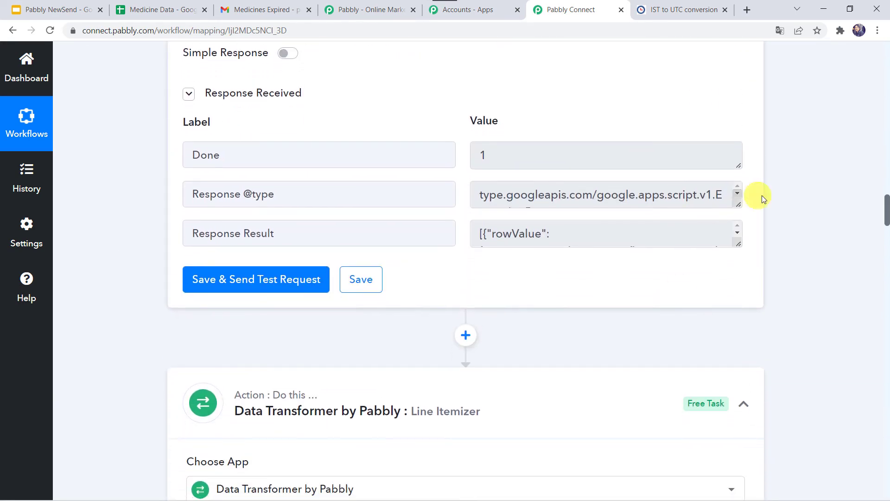
{"action": "left_click_drag", "start_coordinate": [740, 242], "coordinate": [744, 441]}
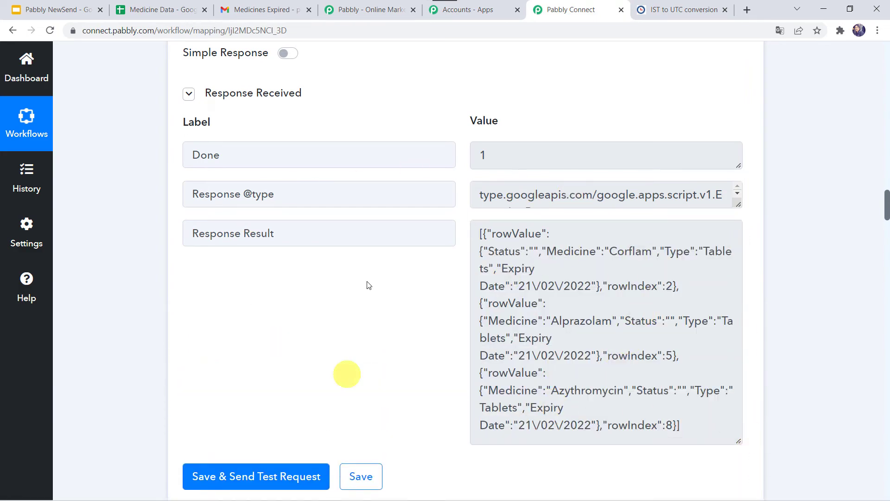
Step: Save the Iterator by Pabbly step with the array 3. Response Result [] and send a test request
{"action": "scroll", "coordinate": [130, 399], "scroll_direction": "down", "scroll_amount": 20}
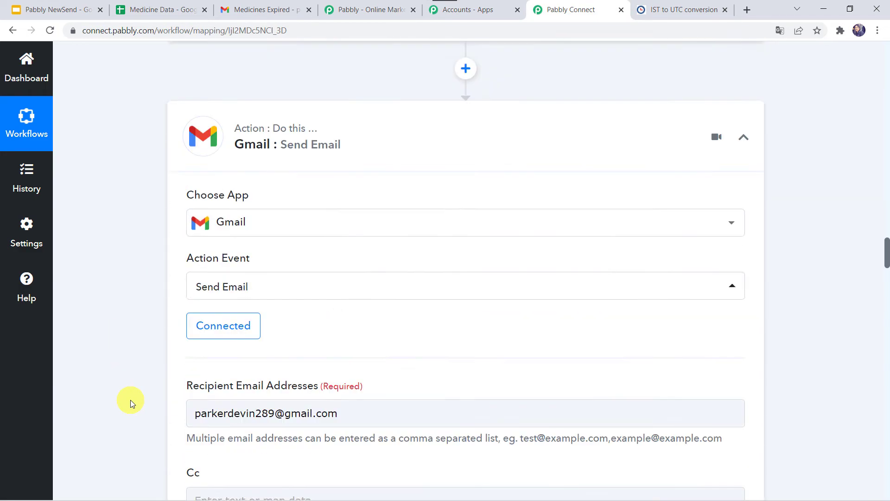
{"action": "scroll", "coordinate": [130, 400], "scroll_direction": "down", "scroll_amount": 20}
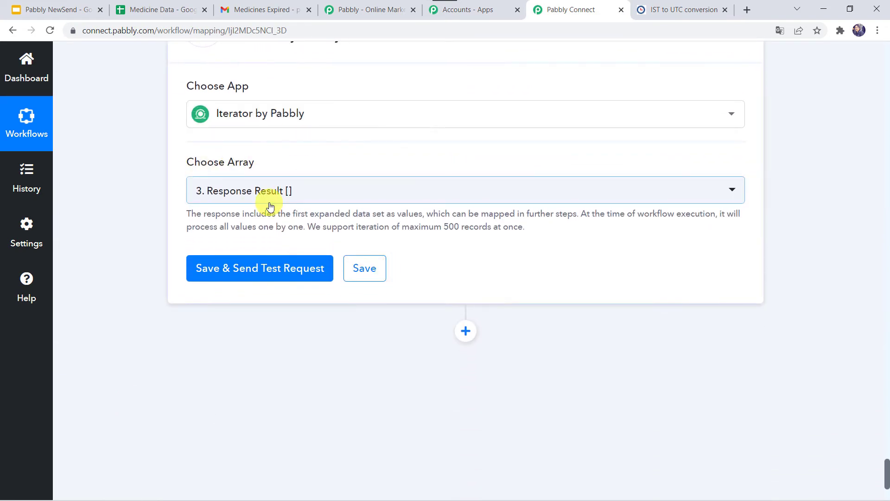
{"action": "scroll", "coordinate": [270, 205], "scroll_direction": "up", "scroll_amount": 1}
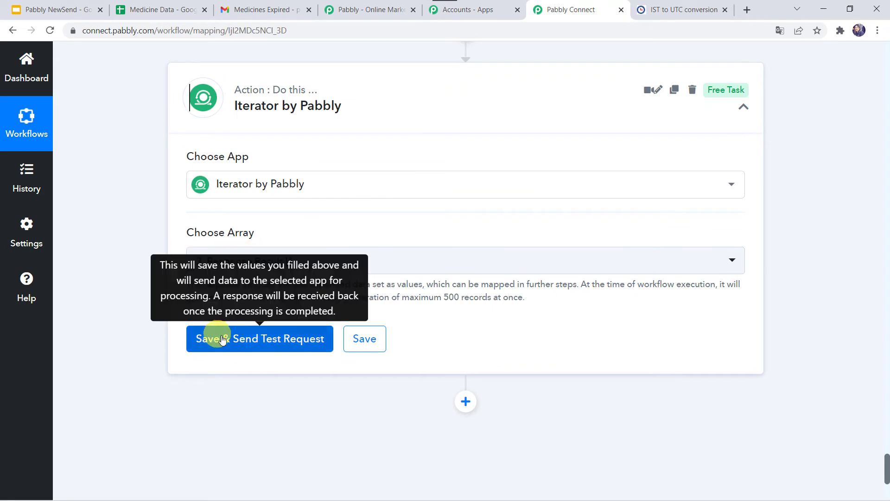
{"action": "left_click", "coordinate": [261, 339]}
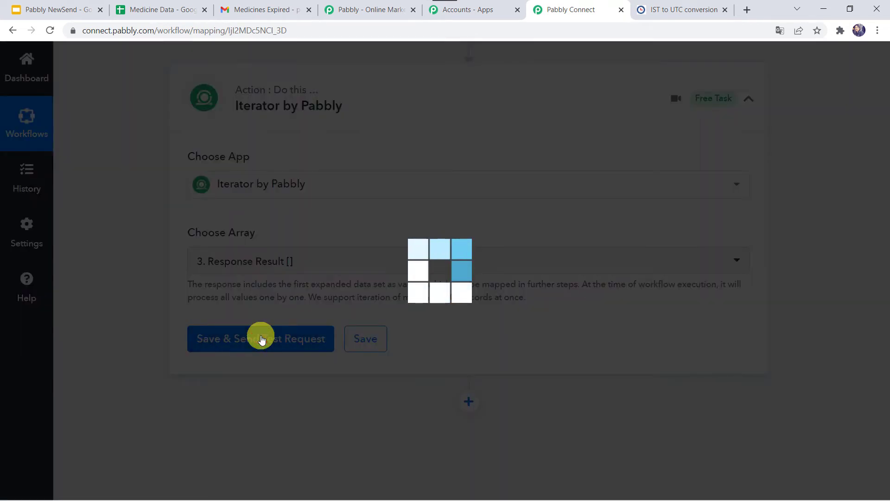
{"action": "scroll", "coordinate": [497, 333], "scroll_direction": "down", "scroll_amount": 4}
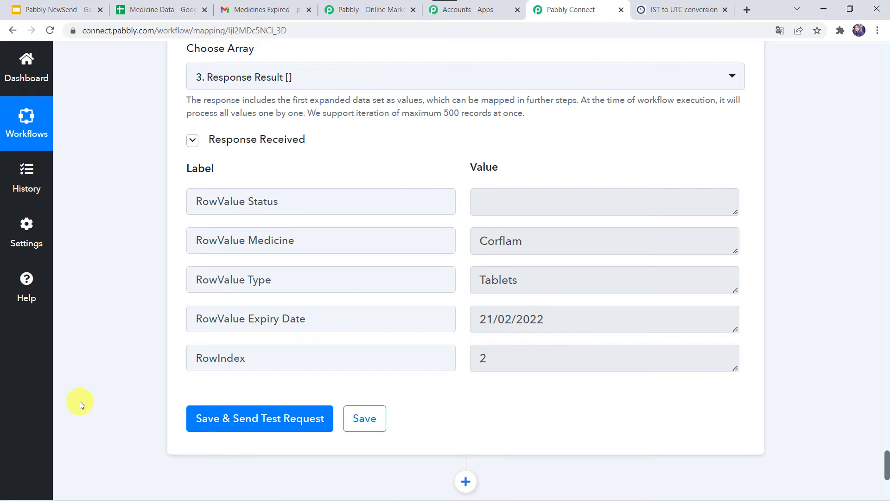
Step: Add a Google Sheets action step after the Iterator by Pabbly step
{"action": "scroll", "coordinate": [79, 402], "scroll_direction": "down", "scroll_amount": 6}
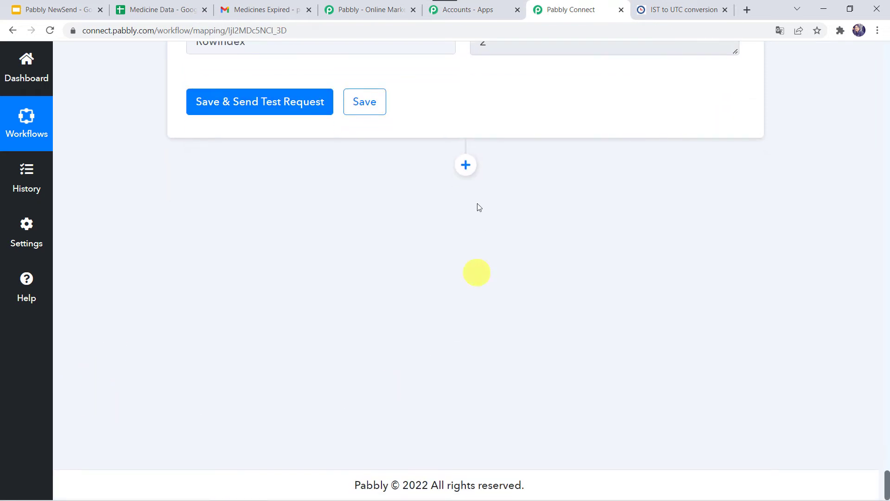
{"action": "left_click", "coordinate": [467, 167]}
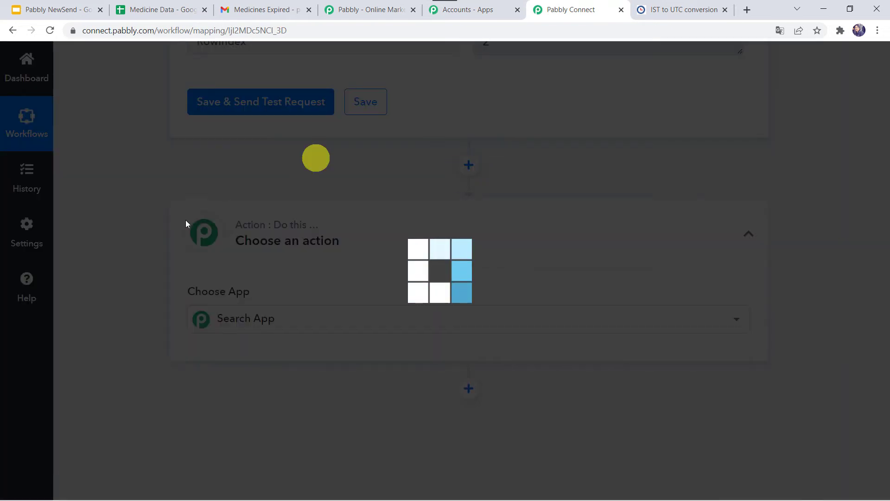
{"action": "mouse_move", "coordinate": [246, 229]}
{"action": "scroll", "coordinate": [246, 229], "scroll_direction": "down", "scroll_amount": 3}
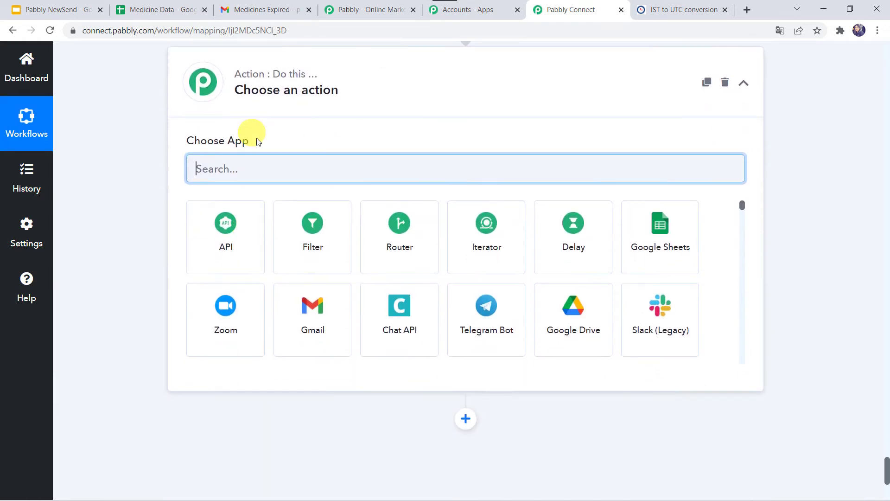
{"action": "left_click", "coordinate": [679, 234]}
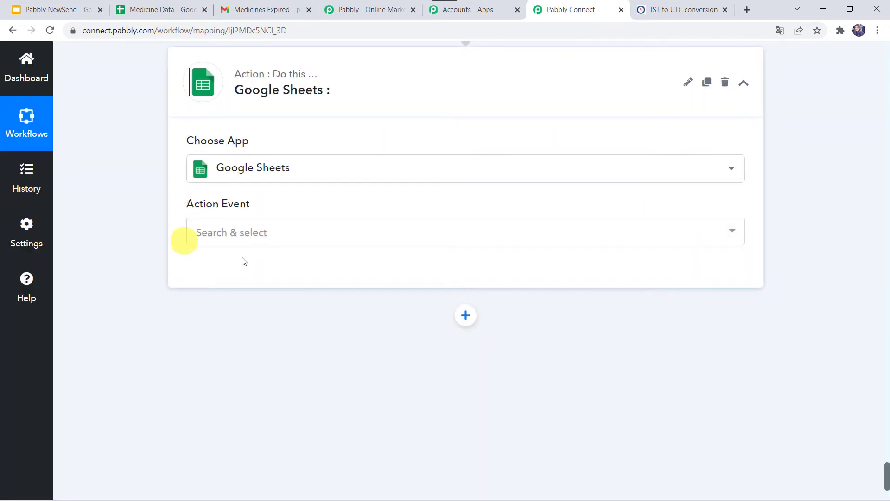
Step: Set the new Google Sheets step's action event to Update Row and open its account connection settings
{"action": "left_click", "coordinate": [246, 231]}
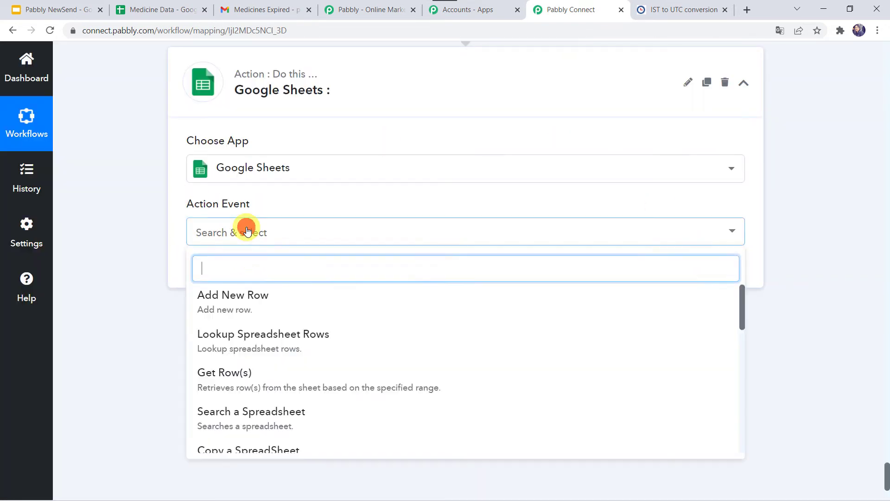
{"action": "scroll", "coordinate": [261, 378], "scroll_direction": "down", "scroll_amount": 5}
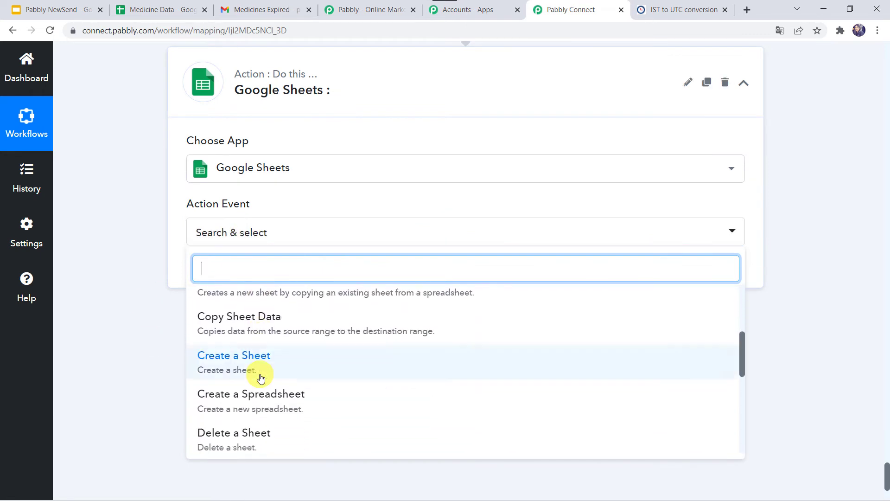
{"action": "type", "text": "updta"}
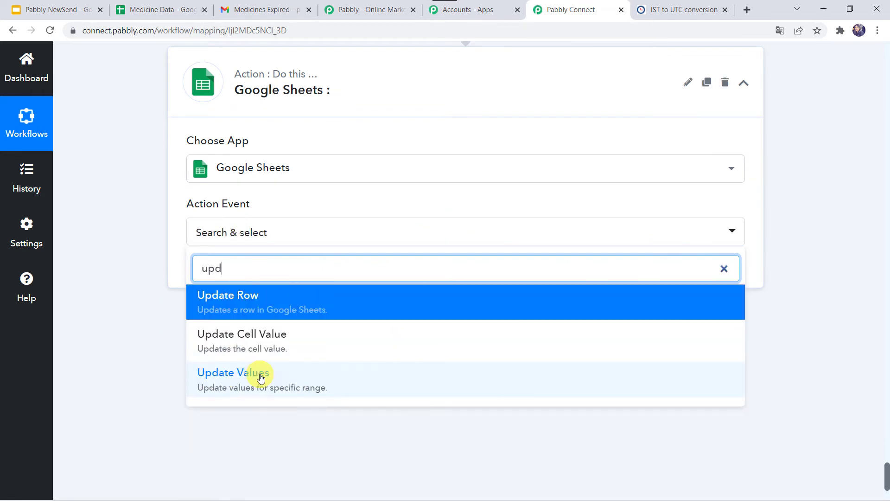
{"action": "key", "text": "BackSpace"}
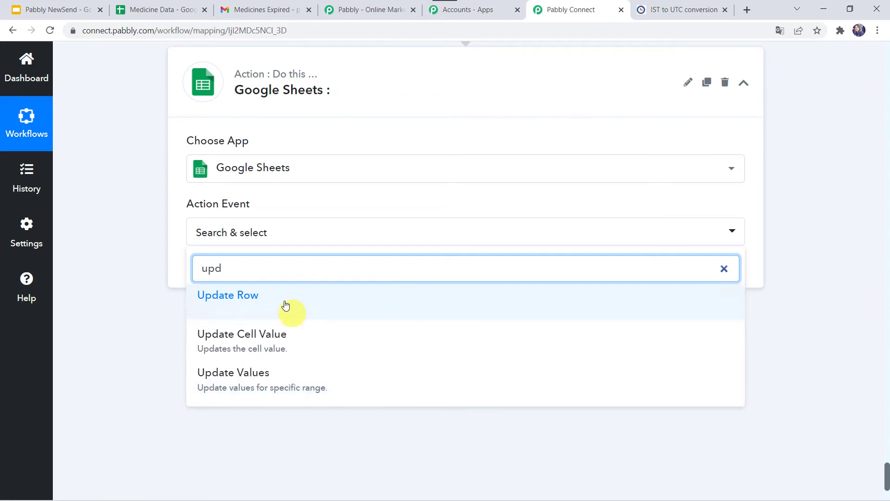
{"action": "left_click", "coordinate": [232, 301]}
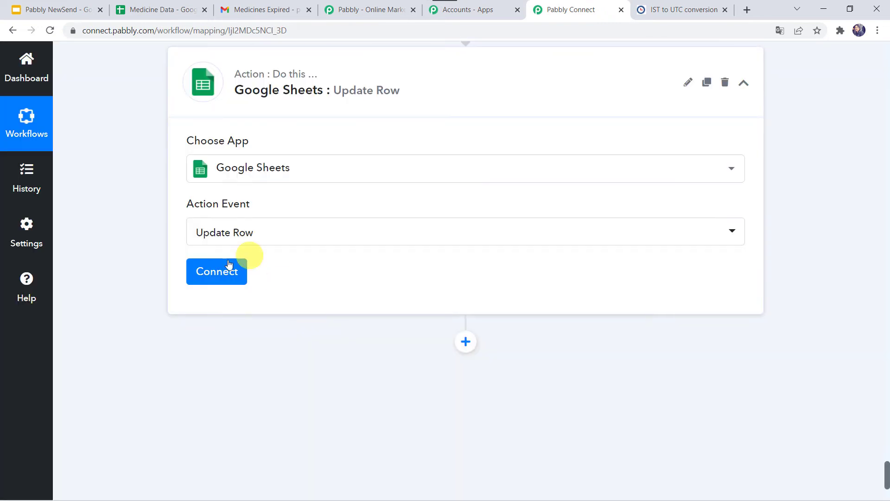
{"action": "left_click", "coordinate": [221, 273]}
{"action": "left_click", "coordinate": [465, 198]}
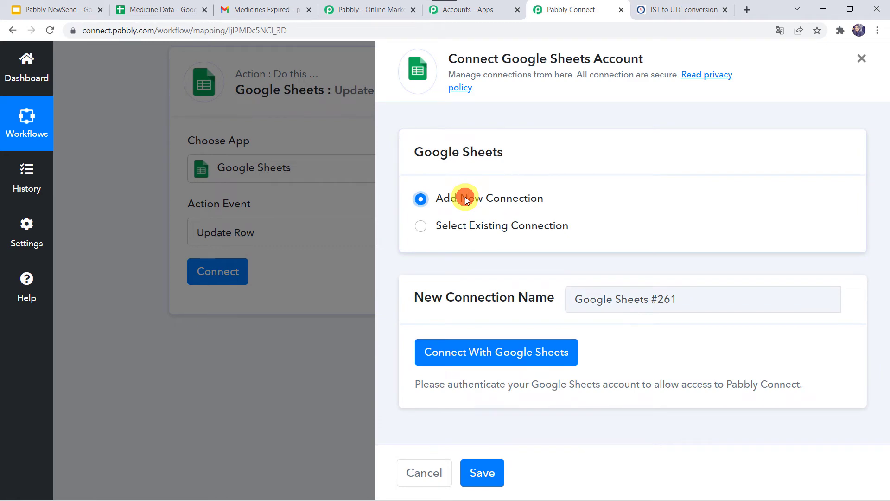
{"action": "left_click", "coordinate": [519, 350]}
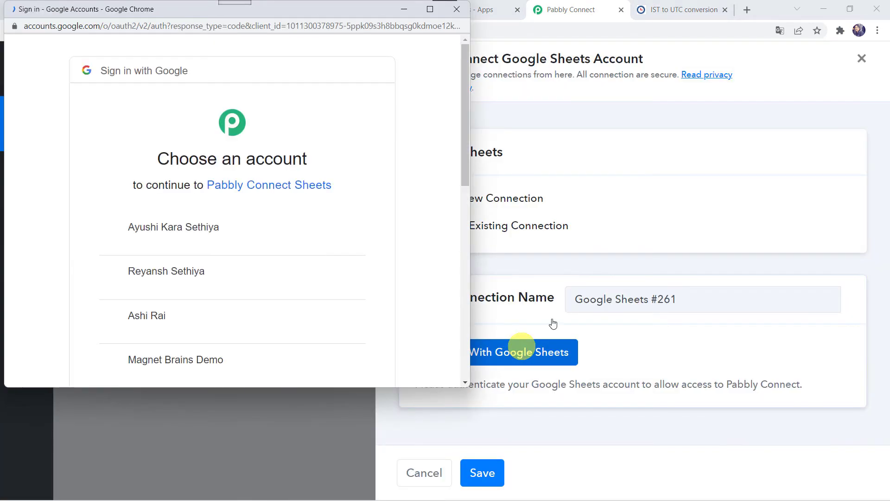
{"action": "left_click", "coordinate": [456, 10]}
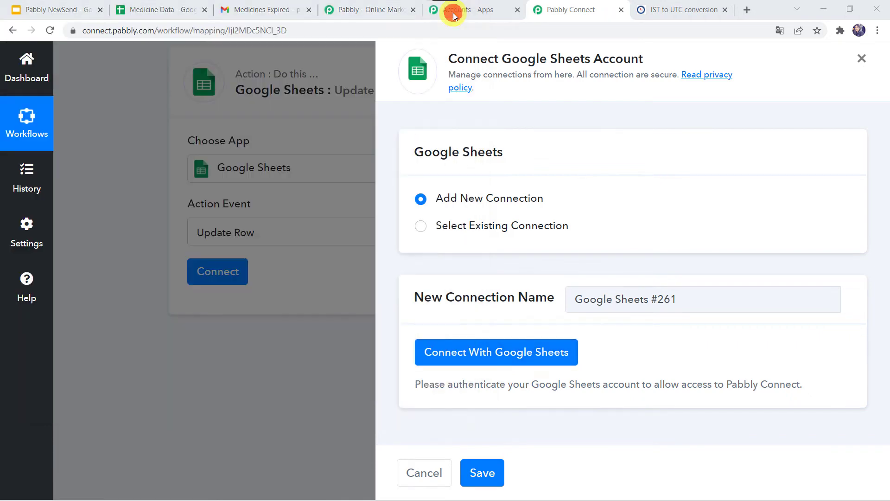
Step: Connect the Update Row step through the existing connection Google Sheets #260 and select the Medicine Data spreadsheet
{"action": "left_click", "coordinate": [439, 226]}
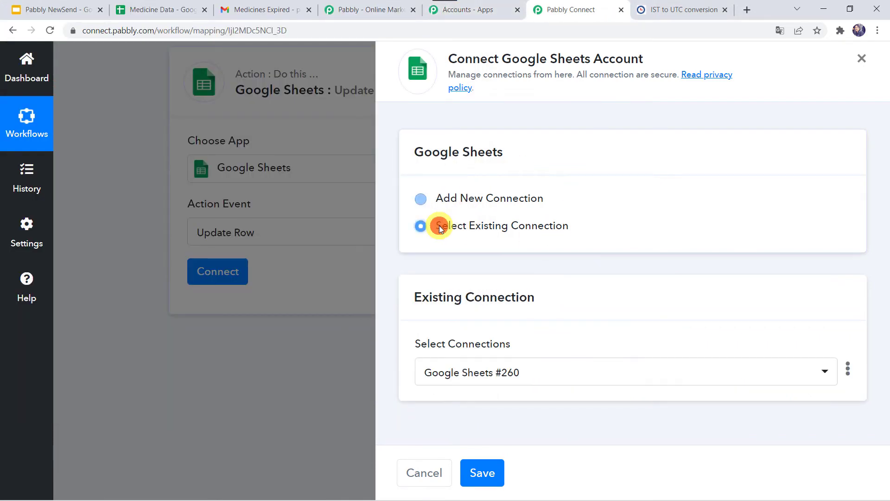
{"action": "left_click", "coordinate": [487, 473]}
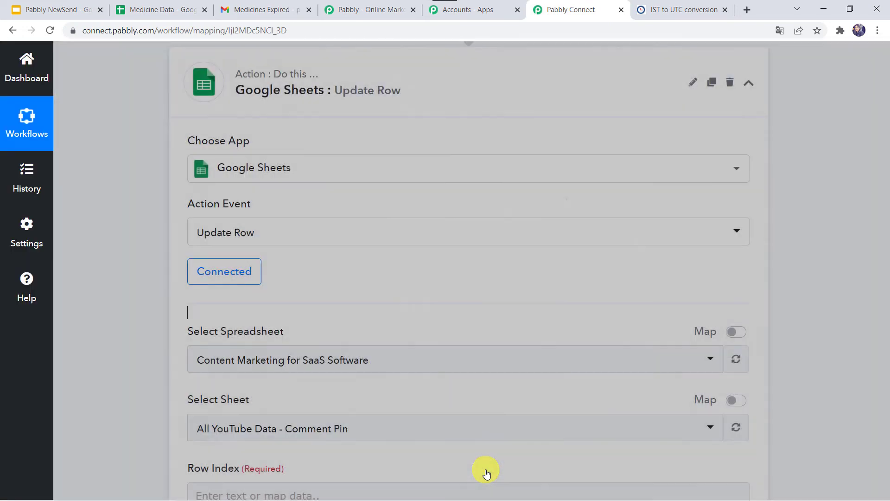
{"action": "scroll", "coordinate": [346, 250], "scroll_direction": "down", "scroll_amount": 3}
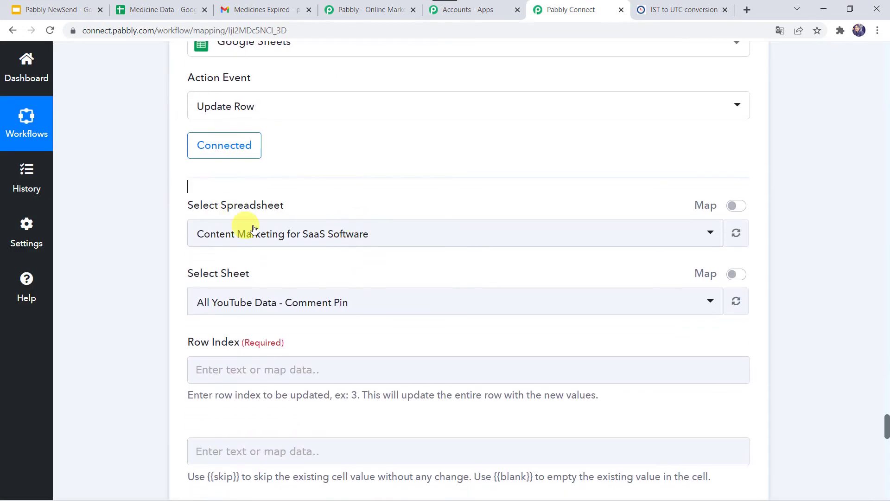
{"action": "left_click", "coordinate": [243, 235]}
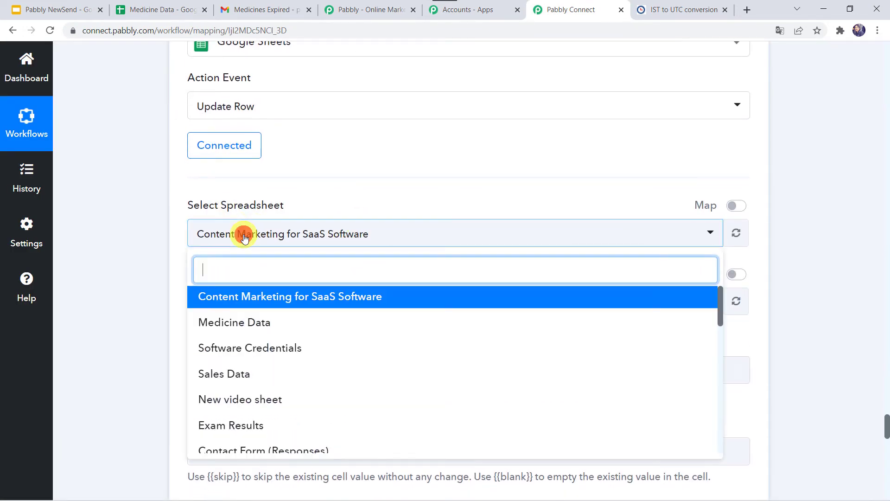
{"action": "left_click", "coordinate": [257, 323]}
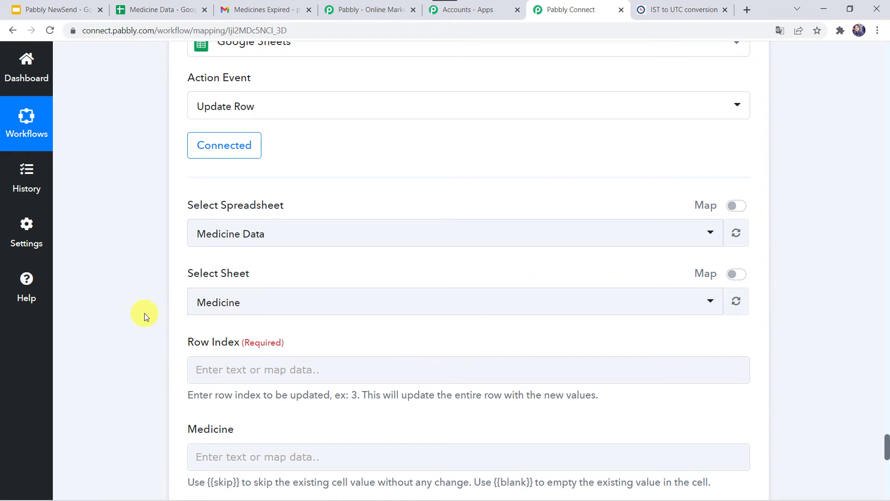
Step: Map the Update Row step's Row Index to the RowIndex value from step 7, Iterator by Pabbly
{"action": "scroll", "coordinate": [144, 313], "scroll_direction": "down", "scroll_amount": 3}
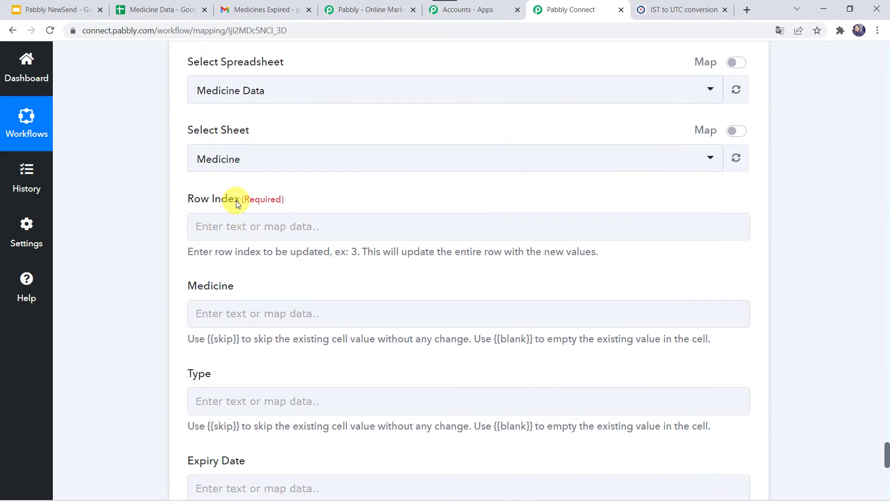
{"action": "scroll", "coordinate": [135, 229], "scroll_direction": "up", "scroll_amount": 12}
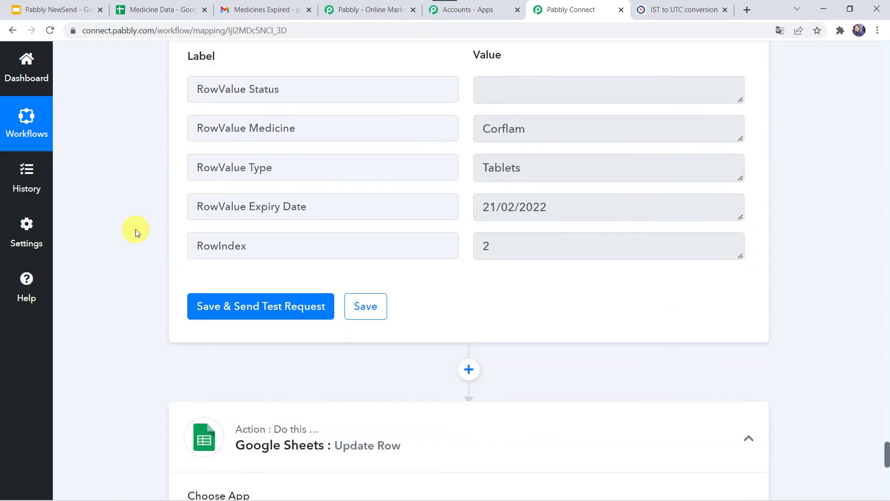
{"action": "scroll", "coordinate": [135, 229], "scroll_direction": "up", "scroll_amount": 2}
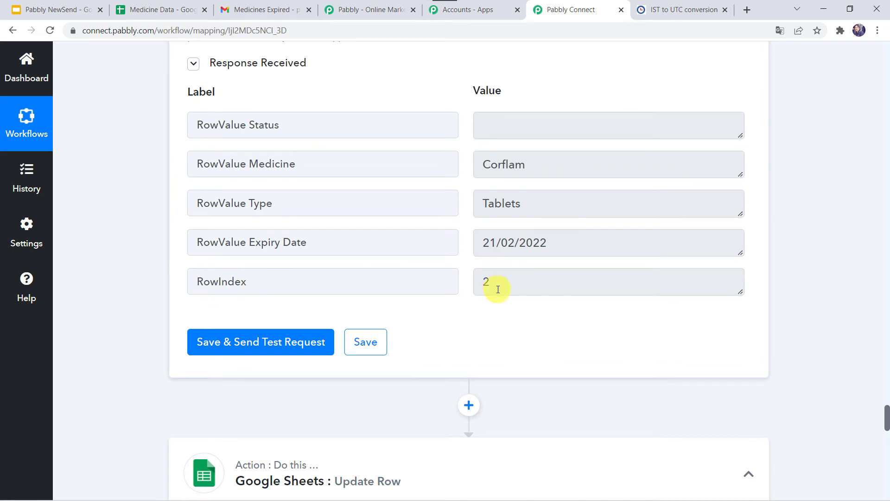
{"action": "scroll", "coordinate": [130, 408], "scroll_direction": "down", "scroll_amount": 14}
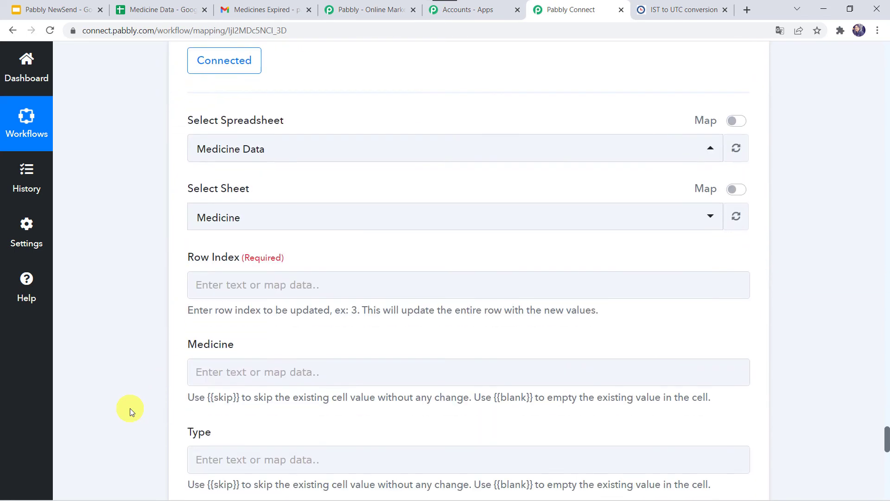
{"action": "left_click", "coordinate": [258, 280]}
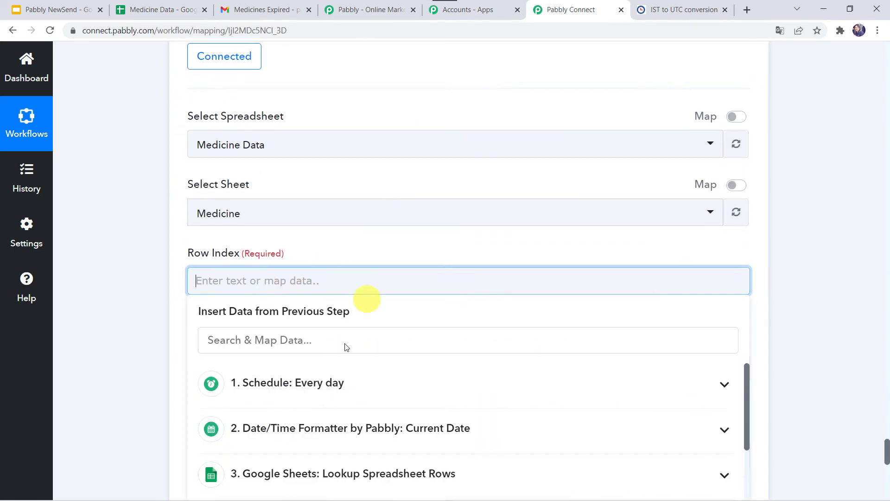
{"action": "scroll", "coordinate": [259, 381], "scroll_direction": "down", "scroll_amount": 3}
{"action": "scroll", "coordinate": [135, 383], "scroll_direction": "down", "scroll_amount": 4}
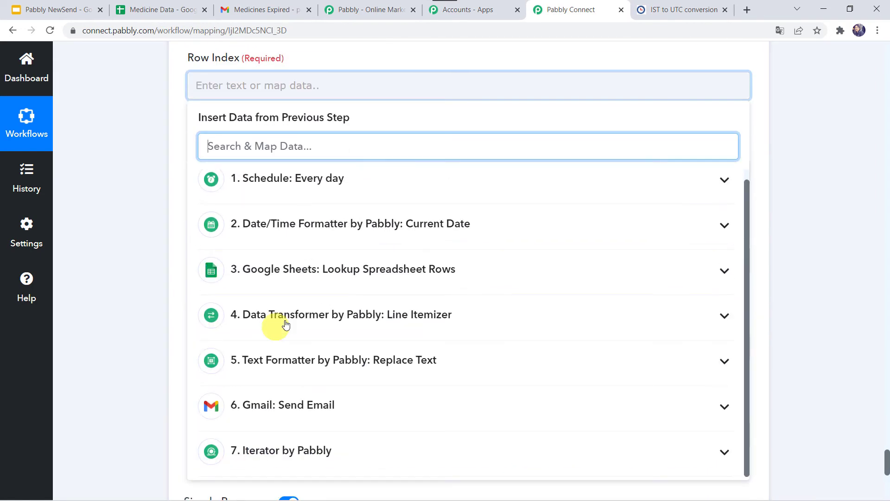
{"action": "left_click", "coordinate": [257, 467]}
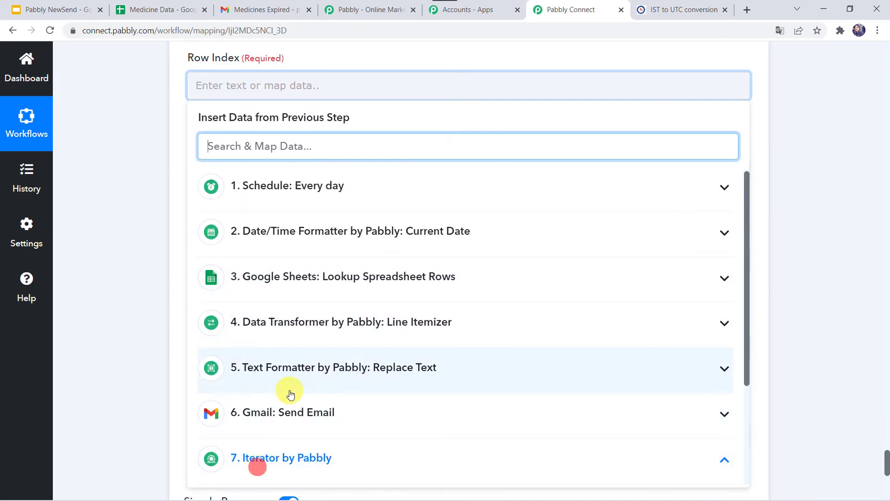
{"action": "scroll", "coordinate": [289, 394], "scroll_direction": "down", "scroll_amount": 3}
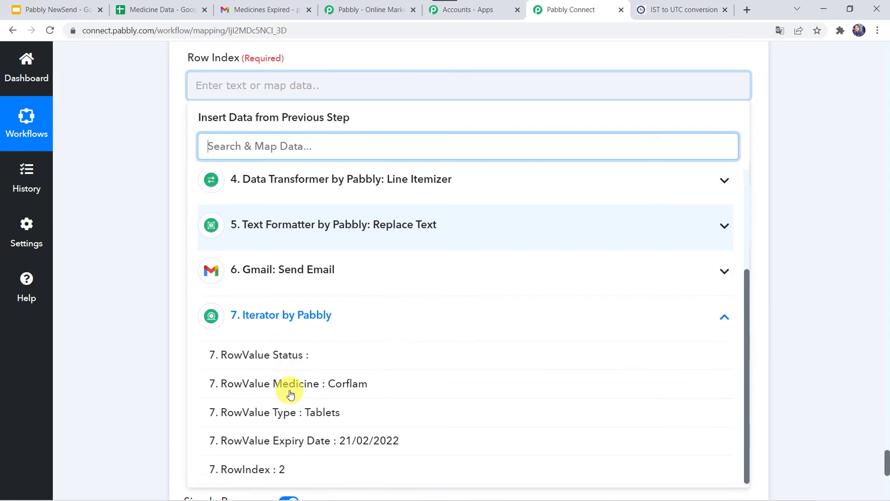
{"action": "left_click", "coordinate": [278, 471]}
{"action": "left_click", "coordinate": [126, 320]}
Step: Enter {{skip}} as the Medicine and Type values of the Update Row step so those cells keep their existing data
{"action": "scroll", "coordinate": [125, 319], "scroll_direction": "down", "scroll_amount": 1}
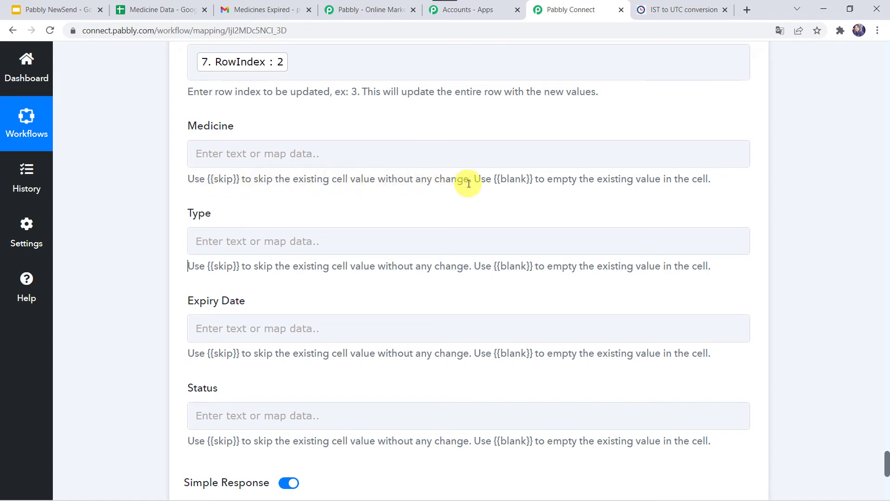
{"action": "left_click", "coordinate": [153, 10]}
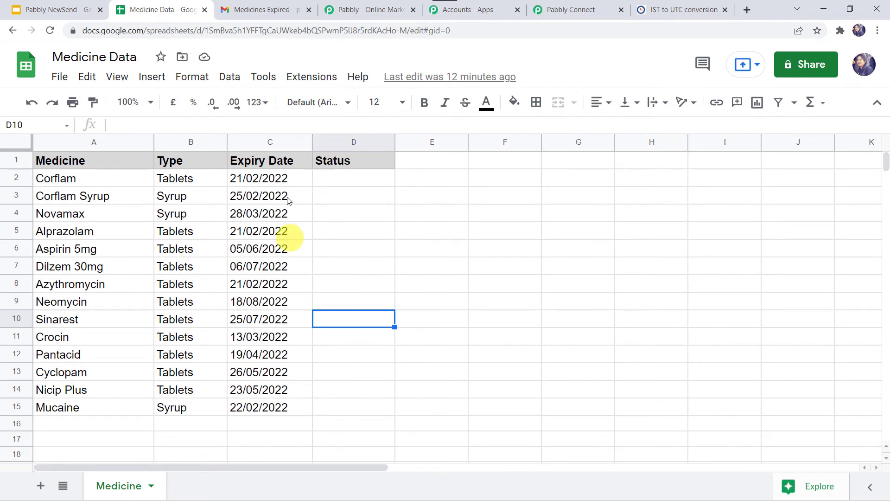
{"action": "left_click", "coordinate": [551, 6]}
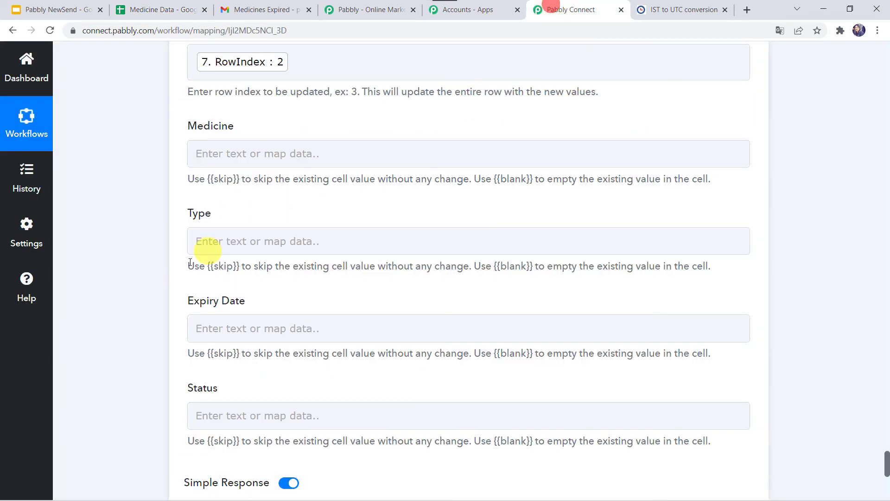
{"action": "left_click_drag", "start_coordinate": [208, 263], "coordinate": [235, 265]}
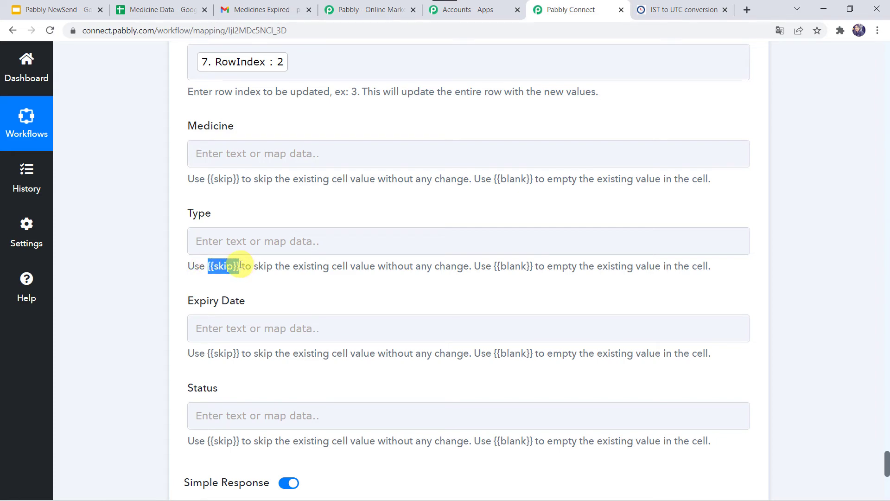
{"action": "left_click", "coordinate": [212, 146]}
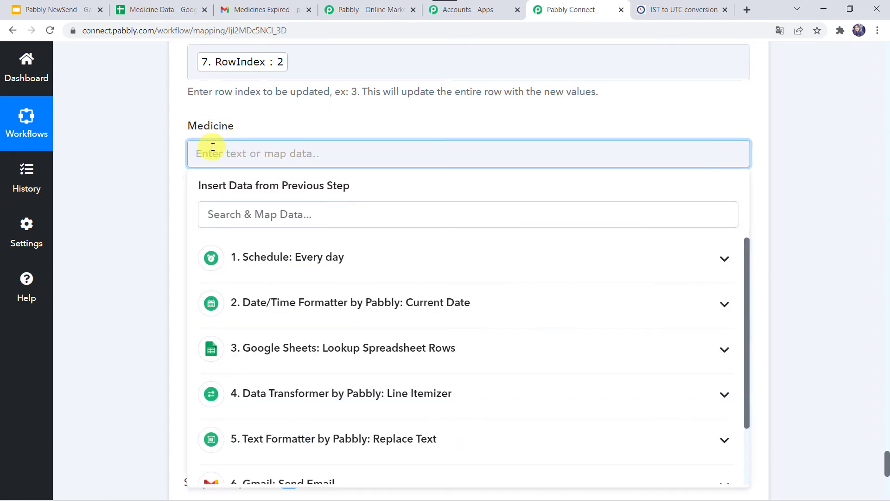
{"action": "type", "text": "{{skip}}"}
{"action": "left_click", "coordinate": [103, 183]}
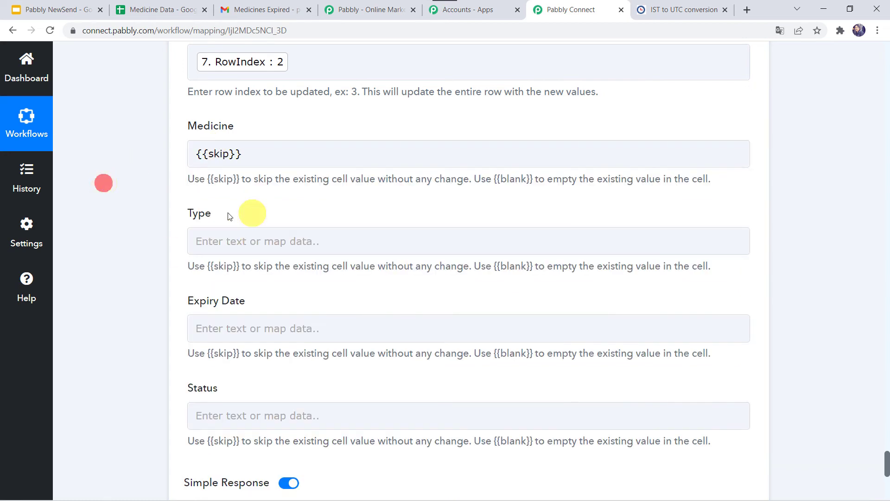
{"action": "left_click", "coordinate": [213, 238]}
{"action": "type", "text": "{{skip}}"}
{"action": "left_click", "coordinate": [123, 249]}
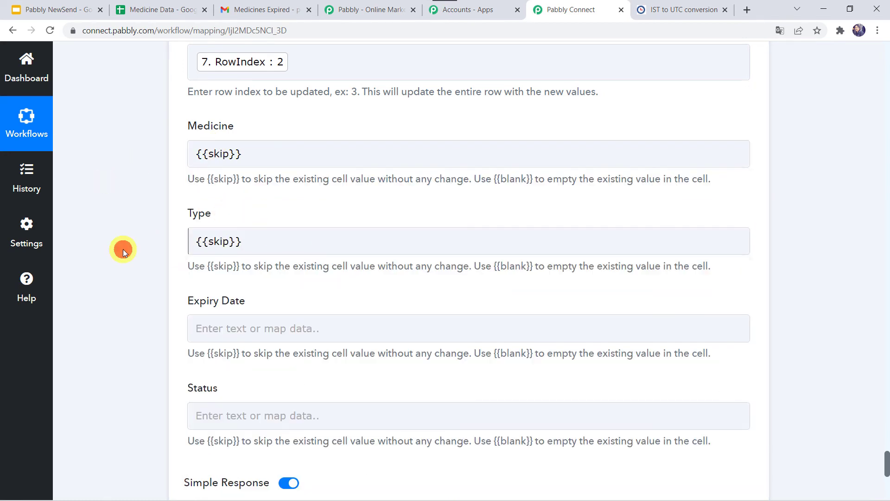
{"action": "left_click", "coordinate": [204, 157]}
{"action": "left_click", "coordinate": [126, 179]}
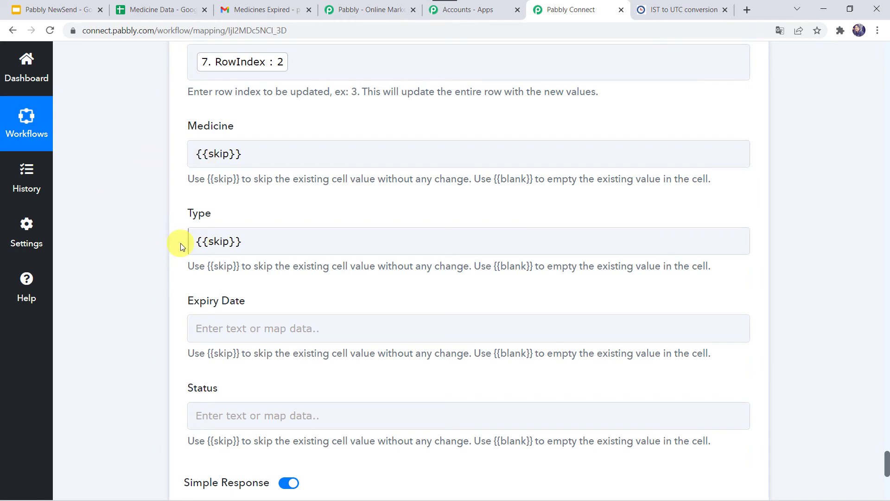
Step: Enter {{skip}} as the Update Row step's Expiry Date and set its Status to Expired
{"action": "scroll", "coordinate": [135, 326], "scroll_direction": "down", "scroll_amount": 2}
{"action": "left_click", "coordinate": [213, 249]}
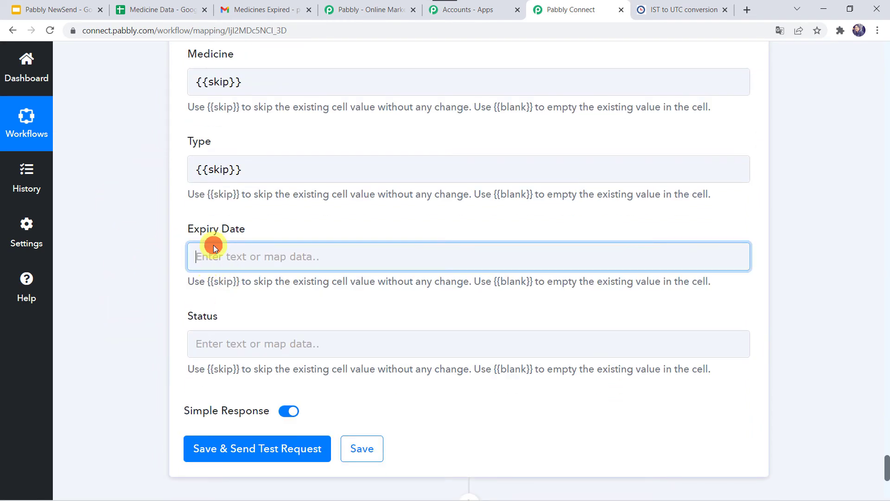
{"action": "type", "text": "{{skip}}"}
{"action": "left_click", "coordinate": [147, 271]}
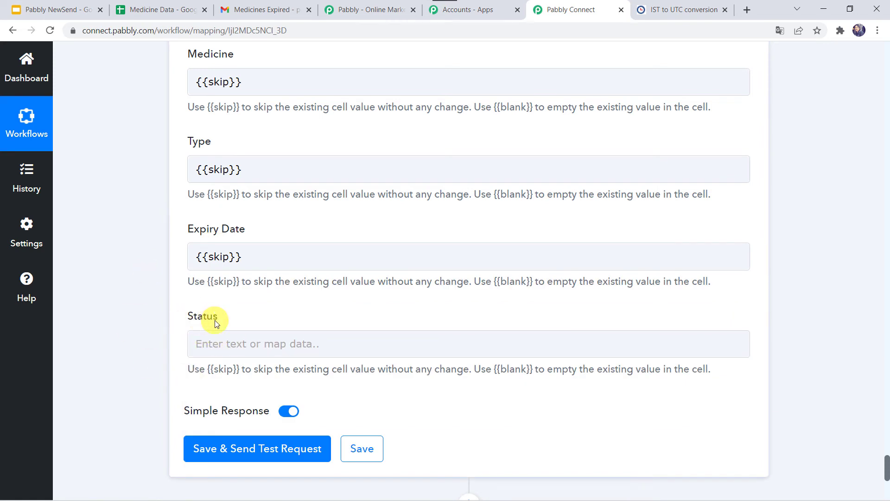
{"action": "left_click", "coordinate": [206, 352]}
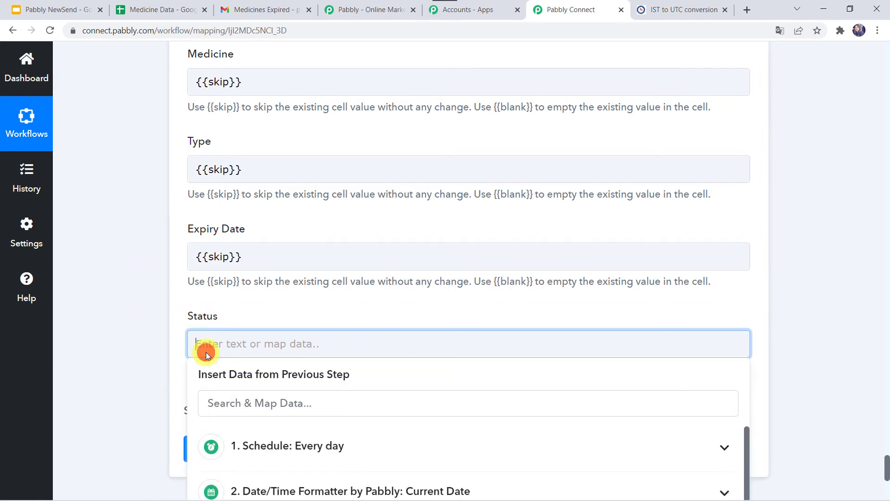
{"action": "type", "text": "Expired"}
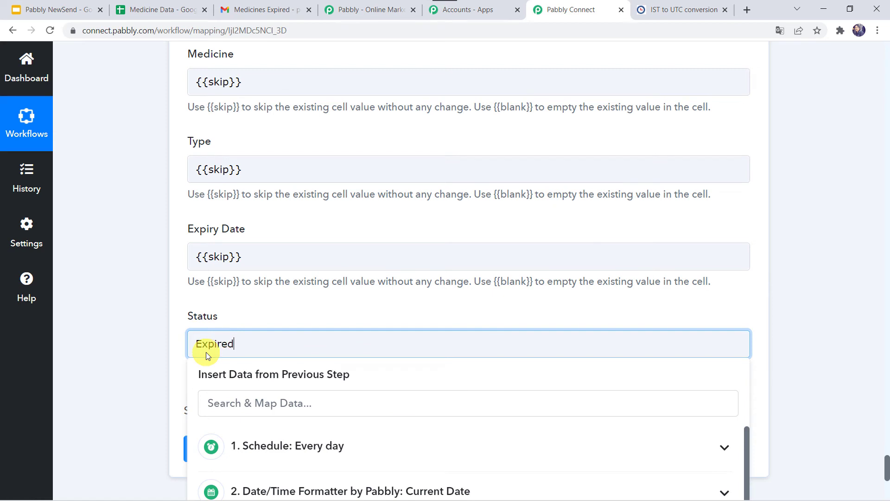
{"action": "left_click", "coordinate": [167, 339]}
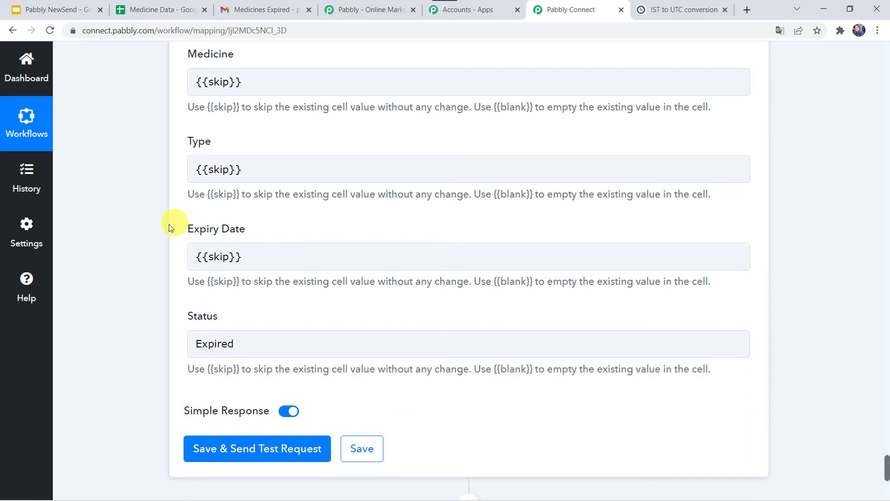
Step: Save the Update Row step with a test request and check the Status column in the Medicine Data spreadsheet
{"action": "left_click", "coordinate": [217, 449]}
{"action": "scroll", "coordinate": [135, 355], "scroll_direction": "down", "scroll_amount": 5}
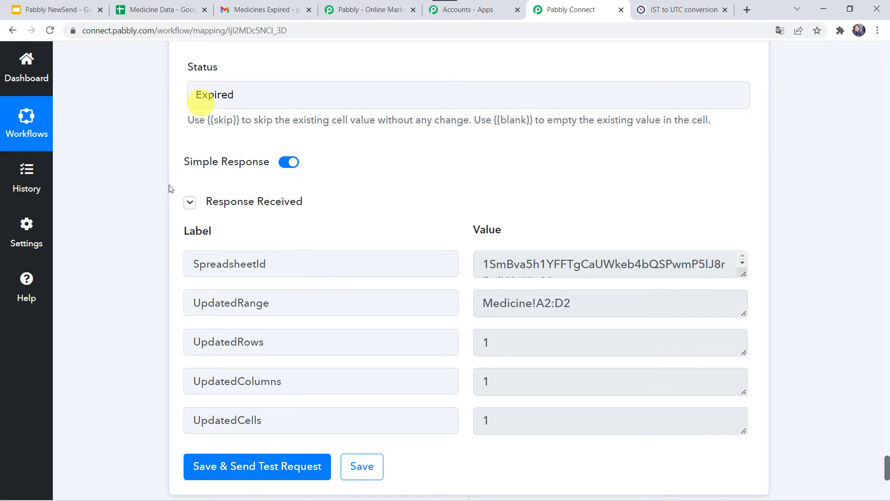
{"action": "left_click", "coordinate": [146, 15]}
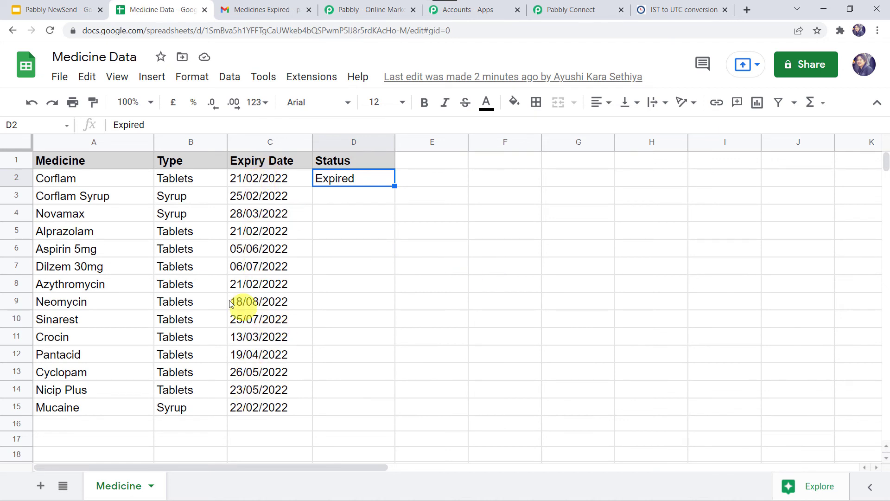
{"action": "left_click", "coordinate": [242, 285]}
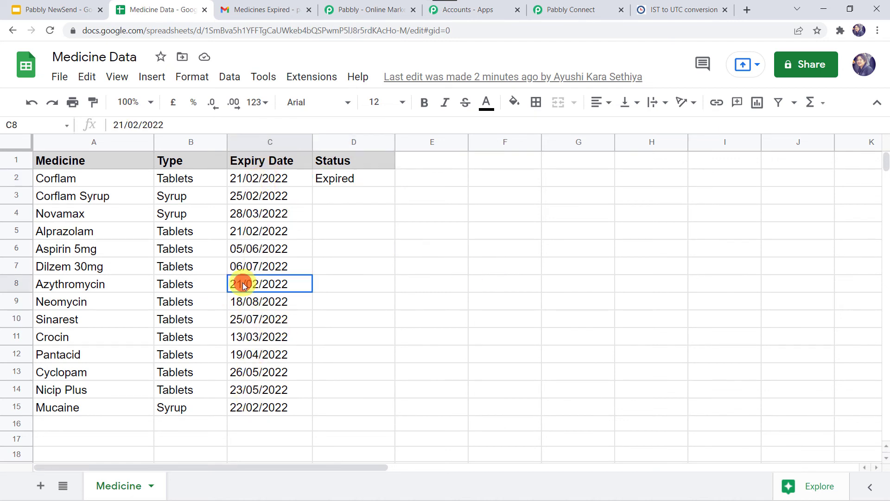
{"action": "left_click", "coordinate": [335, 283]}
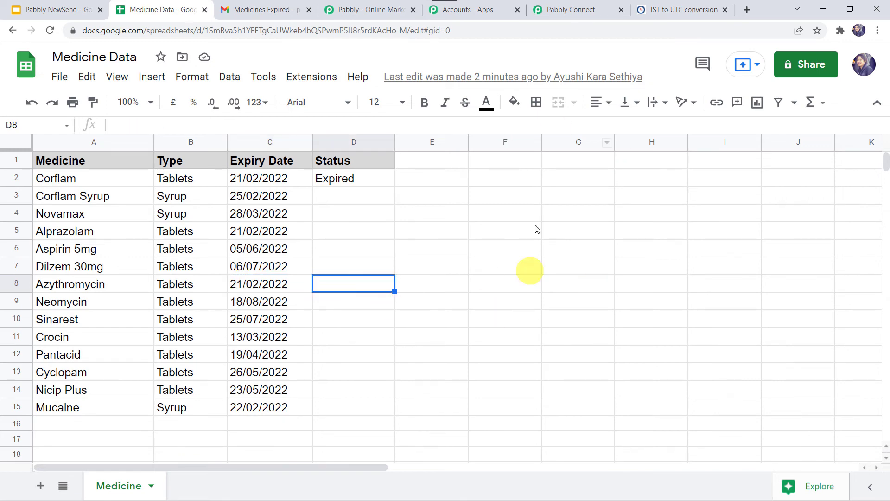
Step: Return to the workflow in Pabbly Connect and save the Update Row step
{"action": "left_click", "coordinate": [571, 10]}
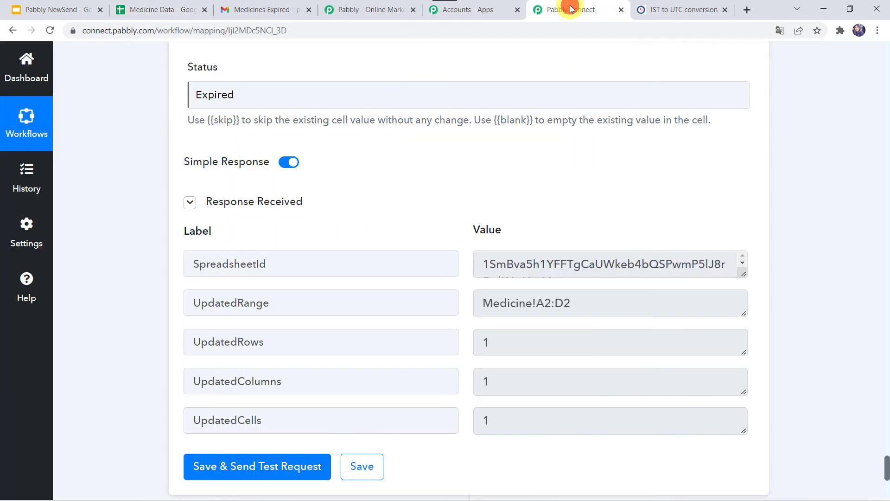
{"action": "left_click", "coordinate": [363, 463]}
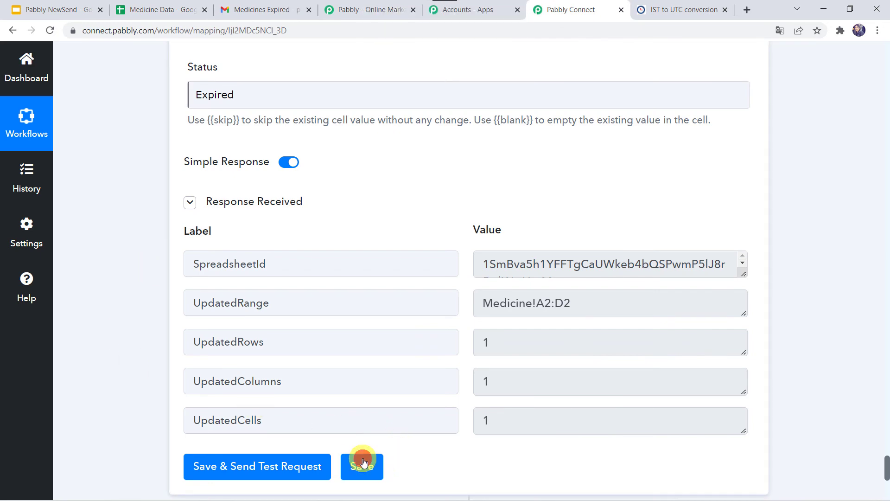
{"action": "left_click", "coordinate": [363, 463]}
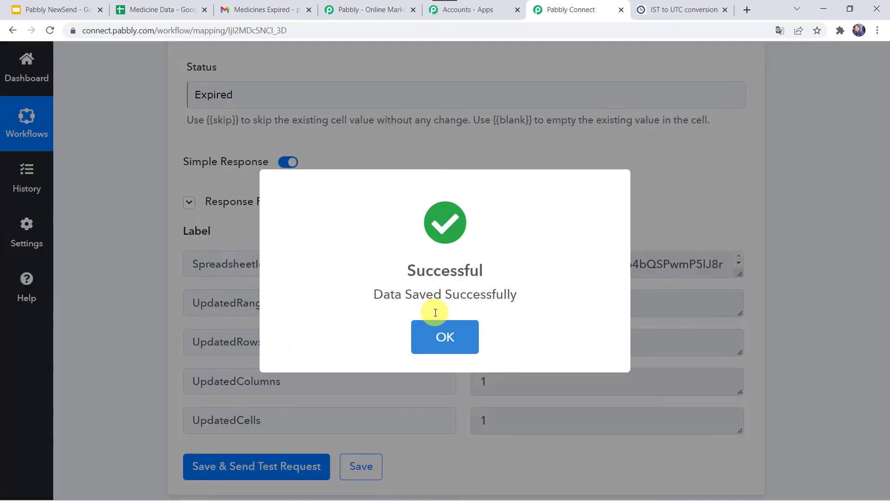
{"action": "left_click", "coordinate": [436, 313]}
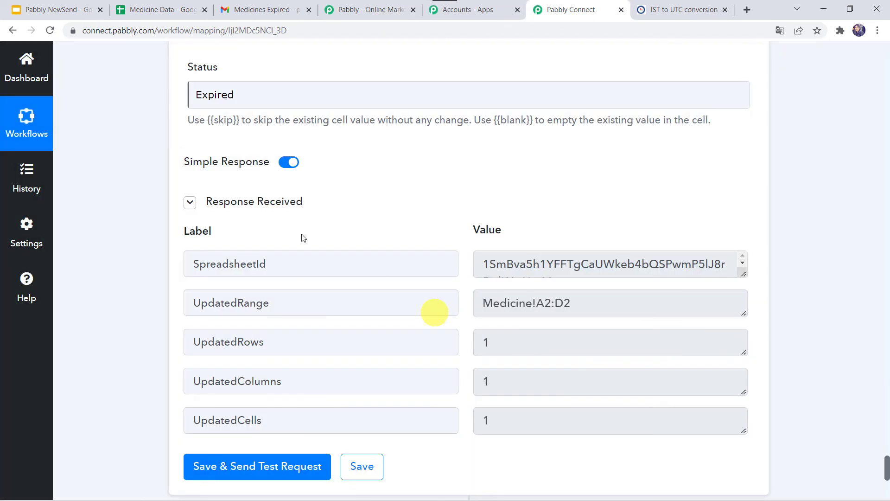
Step: Consult the IST to UTC conversion page, set the daily Schedule trigger's time to 05:35 AM and save it
{"action": "scroll", "coordinate": [126, 218], "scroll_direction": "up", "scroll_amount": 10}
{"action": "scroll", "coordinate": [126, 218], "scroll_direction": "up", "scroll_amount": 20}
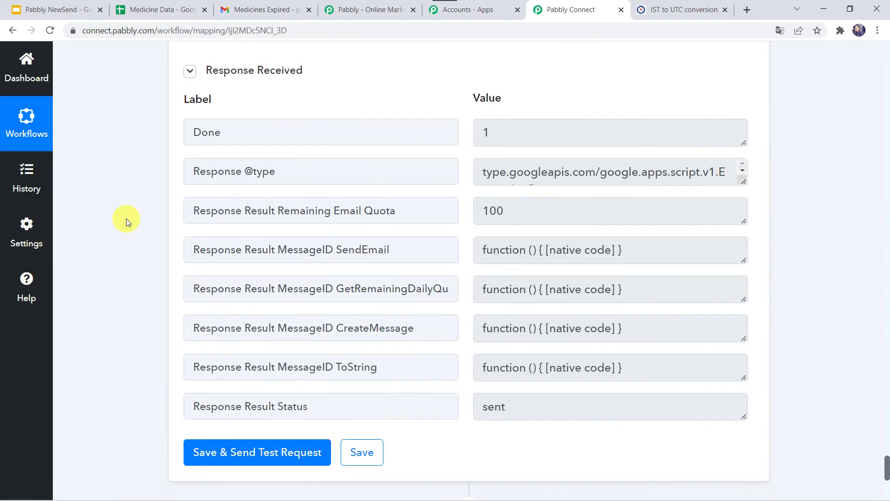
{"action": "scroll", "coordinate": [126, 219], "scroll_direction": "up", "scroll_amount": 20}
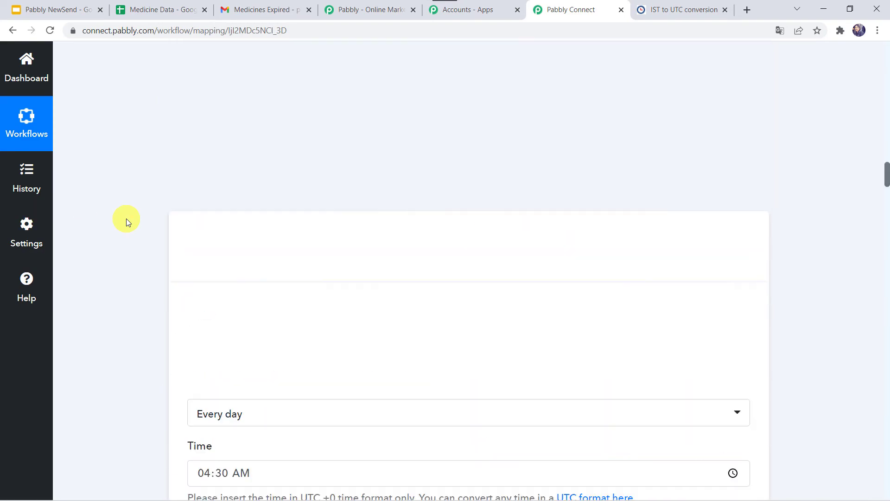
{"action": "scroll", "coordinate": [126, 218], "scroll_direction": "down", "scroll_amount": 4}
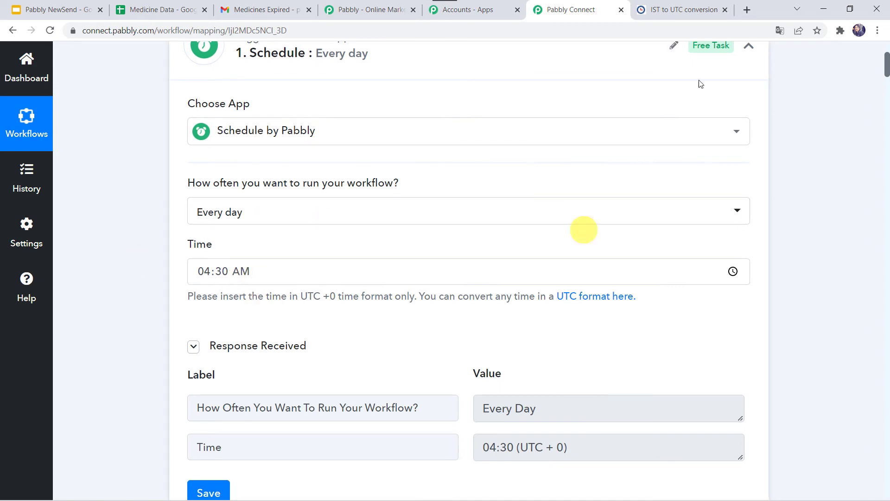
{"action": "left_click", "coordinate": [688, 7]}
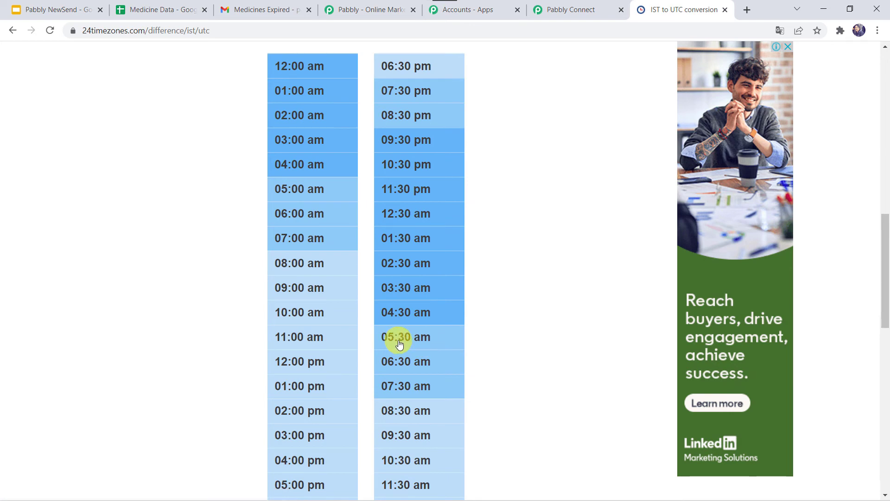
{"action": "left_click", "coordinate": [591, 4]}
{"action": "scroll", "coordinate": [116, 327], "scroll_direction": "down", "scroll_amount": 1}
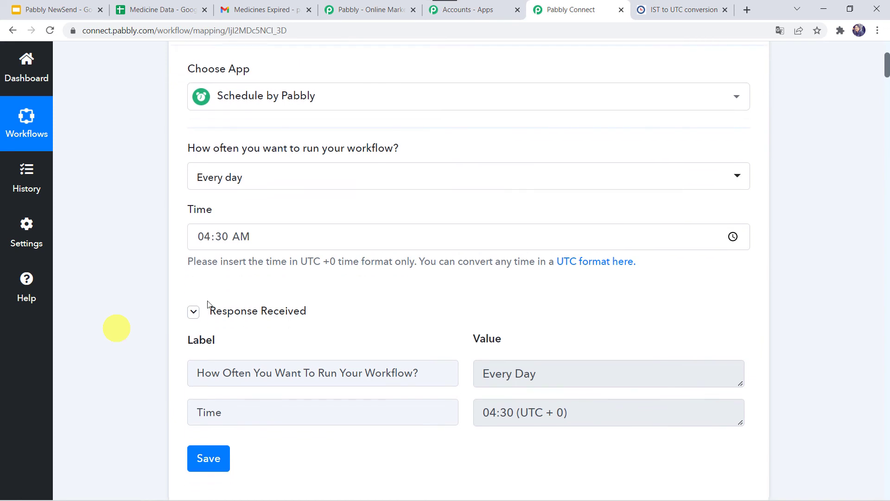
{"action": "left_click", "coordinate": [202, 241]}
{"action": "type", "text": "05:35"}
{"action": "left_click", "coordinate": [86, 285]}
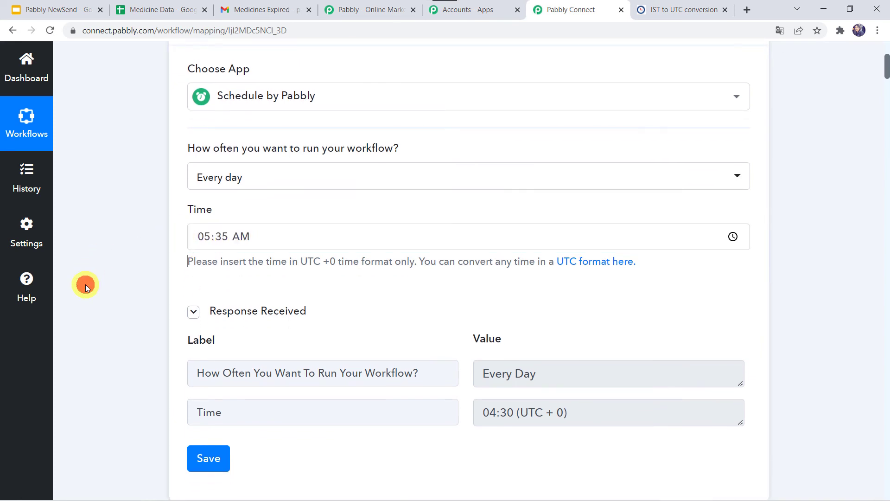
{"action": "scroll", "coordinate": [85, 285], "scroll_direction": "down", "scroll_amount": 2}
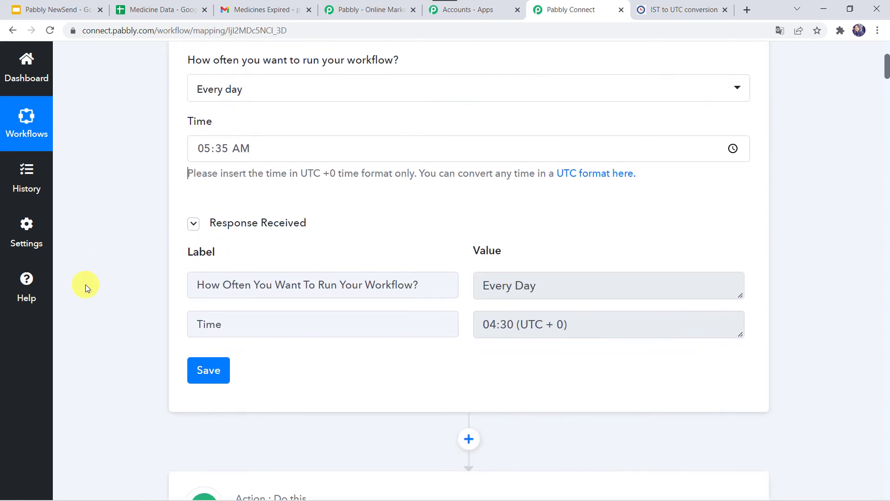
{"action": "left_click", "coordinate": [213, 376]}
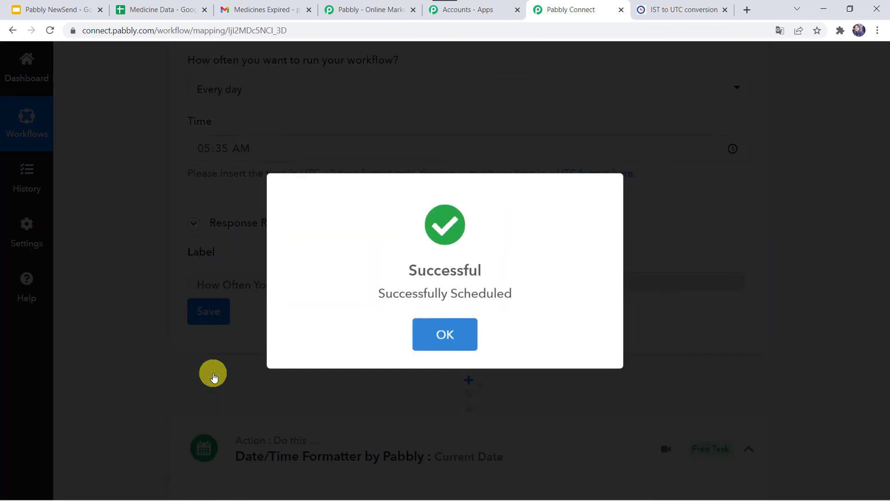
{"action": "left_click", "coordinate": [445, 336]}
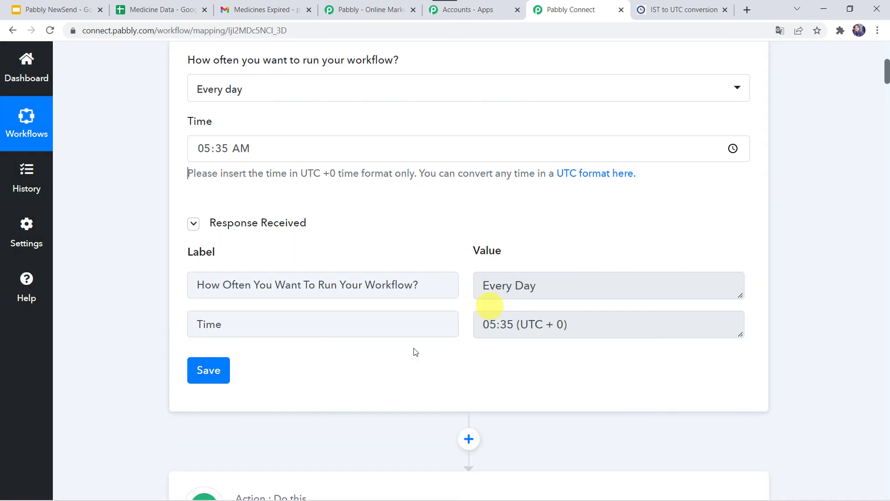
Step: Reload the workflow and compare its scheduled time with the current UTC time on the IST to UTC page
{"action": "left_click", "coordinate": [51, 31]}
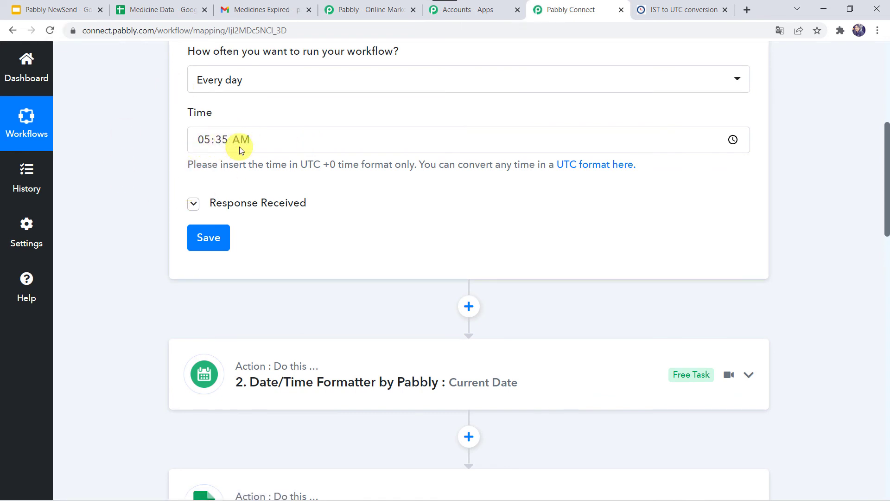
{"action": "key", "text": "ctrl+Tab"}
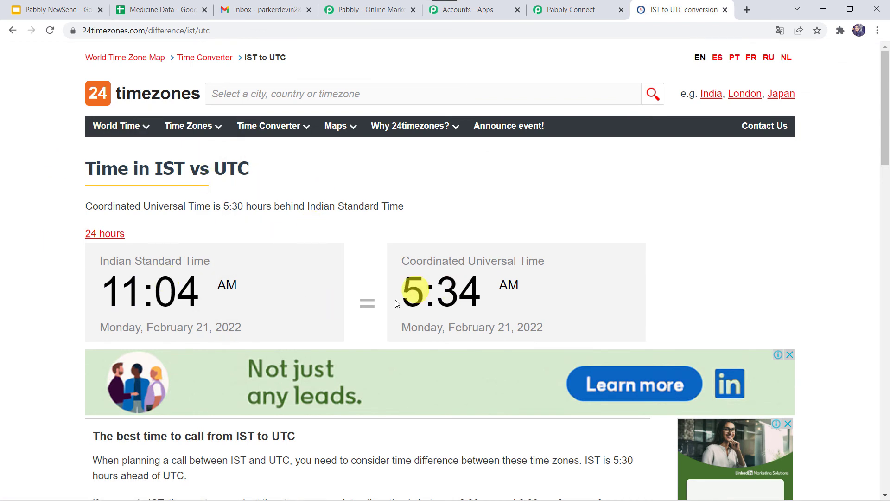
{"action": "left_click", "coordinate": [51, 29]}
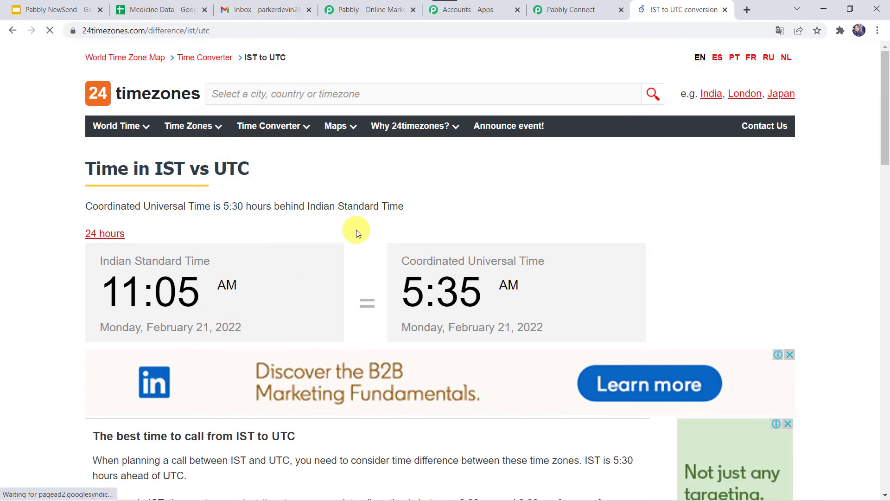
Step: Refresh the Gmail inbox to look for the Medicines Expired e-mail, and check the Status column in the Medicine Data spreadsheet
{"action": "left_click", "coordinate": [262, 8]}
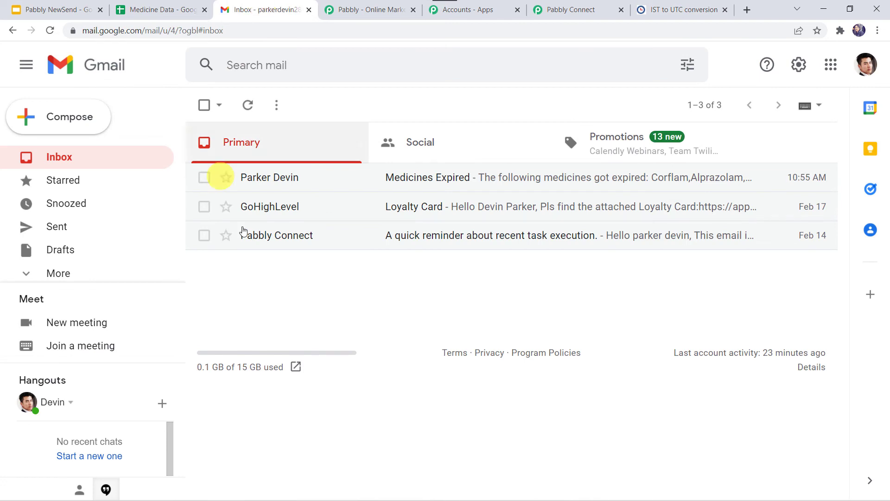
{"action": "left_click", "coordinate": [47, 31]}
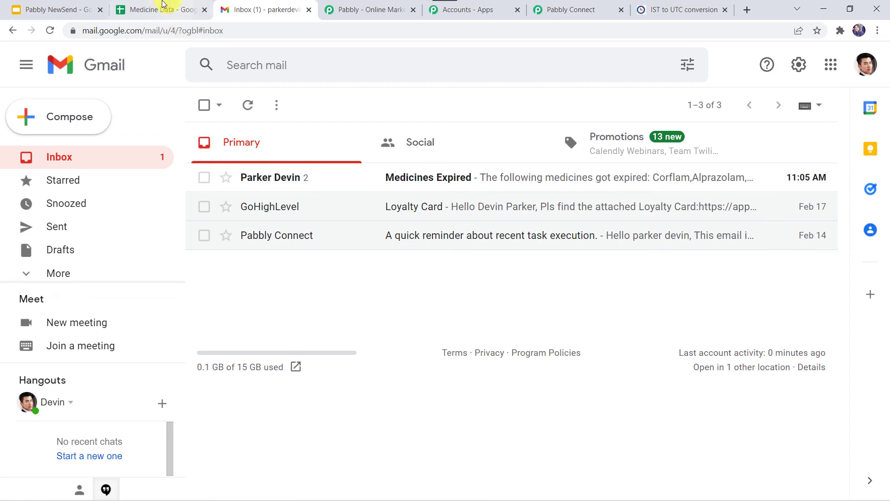
{"action": "left_click", "coordinate": [162, 6]}
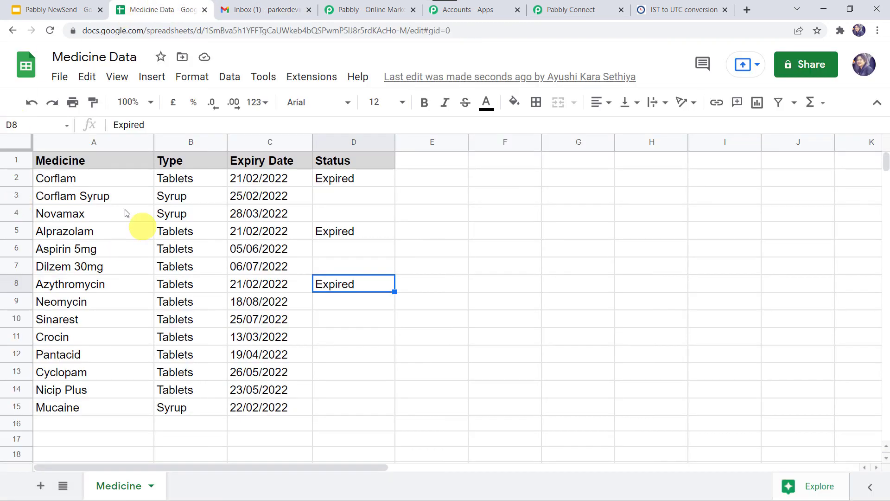
Step: Check the expiry dates of the rows marked Expired in Medicine Data, then open the Medicines Expired e-mail in Gmail
{"action": "left_click", "coordinate": [280, 181]}
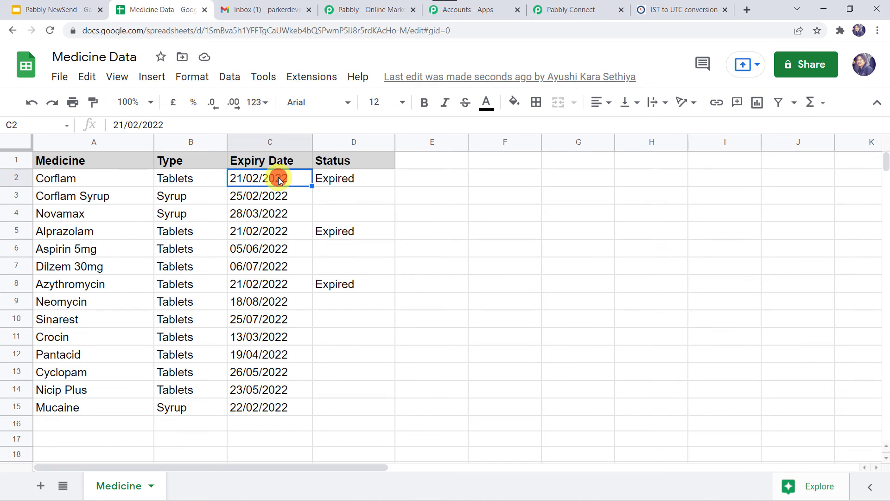
{"action": "left_click", "coordinate": [273, 237]}
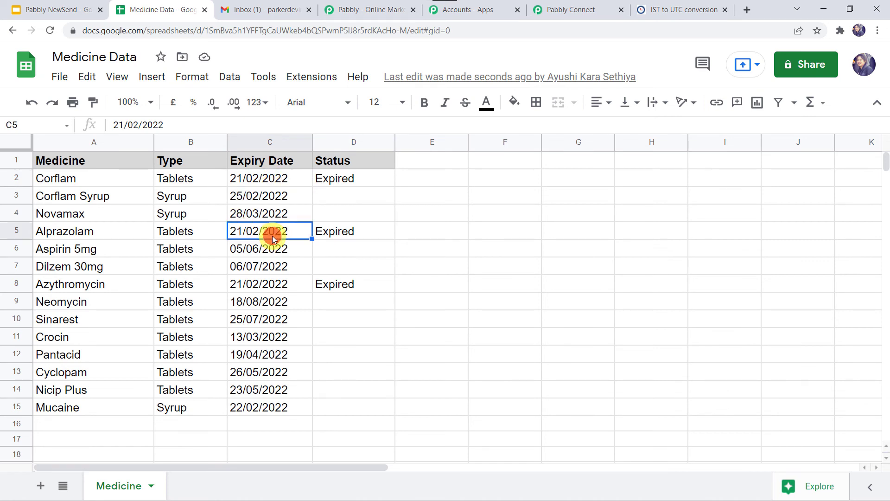
{"action": "left_click", "coordinate": [249, 286]}
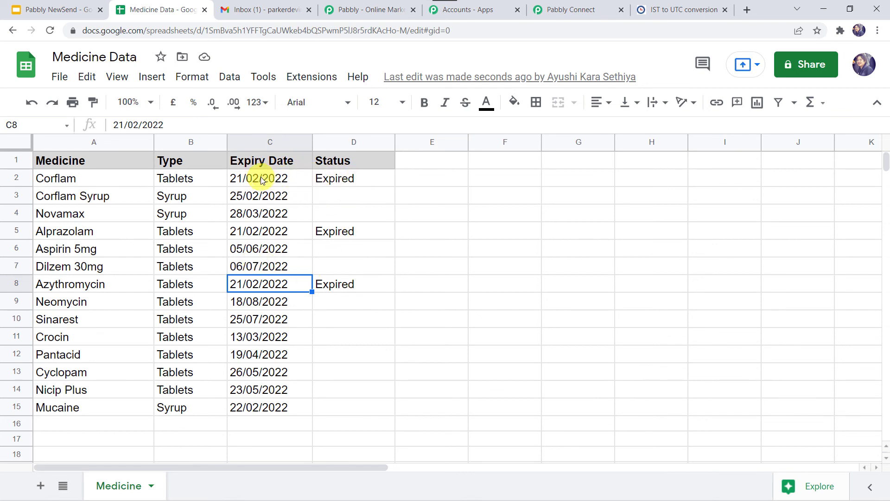
{"action": "left_click", "coordinate": [255, 8]}
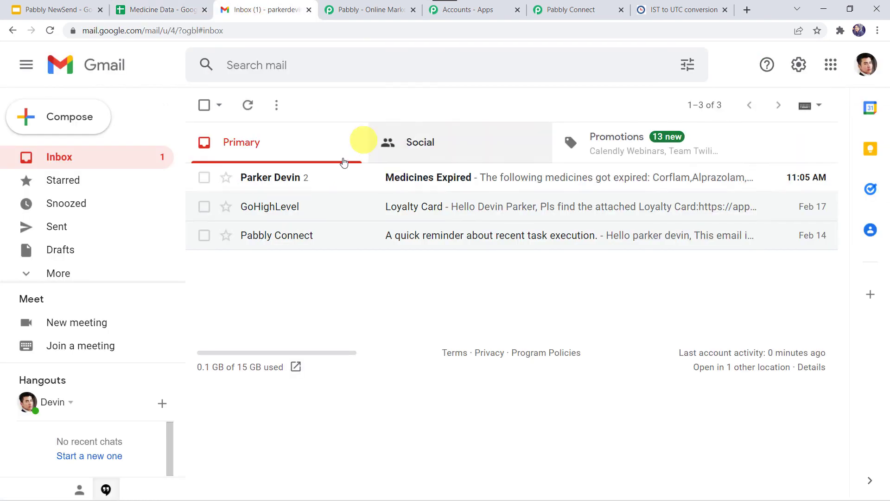
{"action": "left_click", "coordinate": [404, 179]}
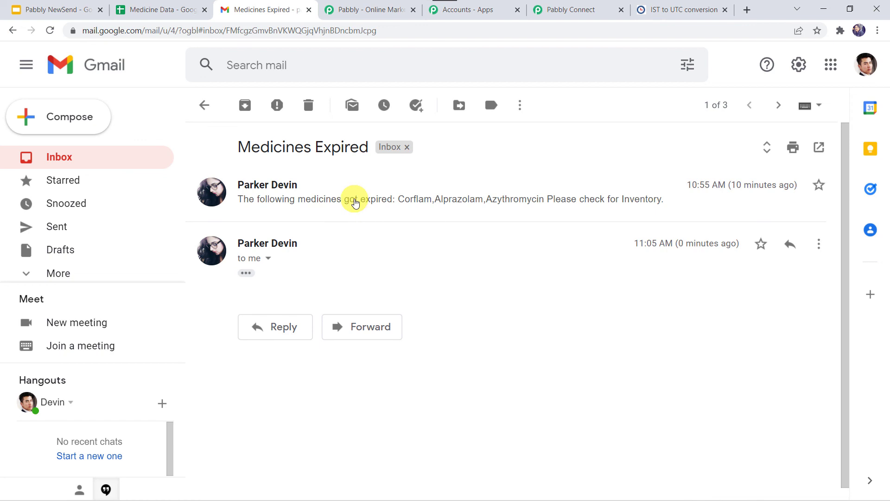
Step: Return to the Pabbly Connect workflow, collapse the Schedule trigger and review the sequence from the trigger through the spreadsheet lookup
{"action": "left_click", "coordinate": [572, 11]}
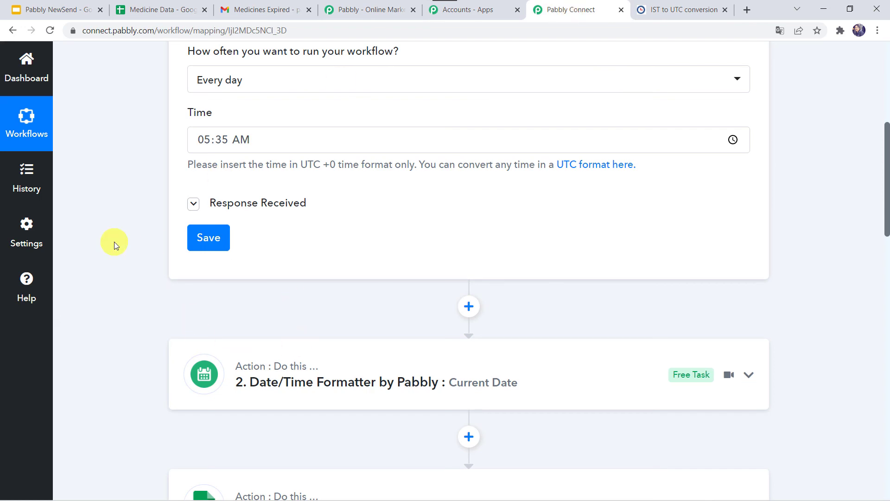
{"action": "scroll", "coordinate": [114, 241], "scroll_direction": "up", "scroll_amount": 5}
{"action": "left_click", "coordinate": [438, 250]}
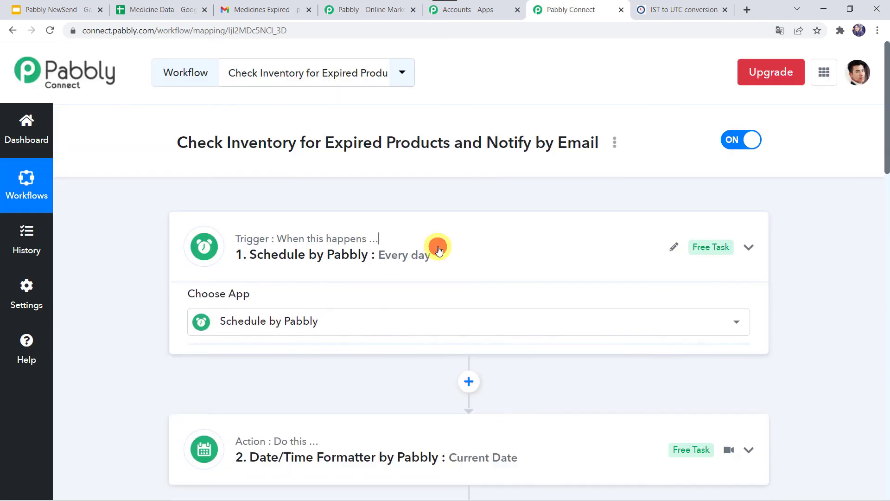
{"action": "scroll", "coordinate": [438, 250], "scroll_direction": "down", "scroll_amount": 20}
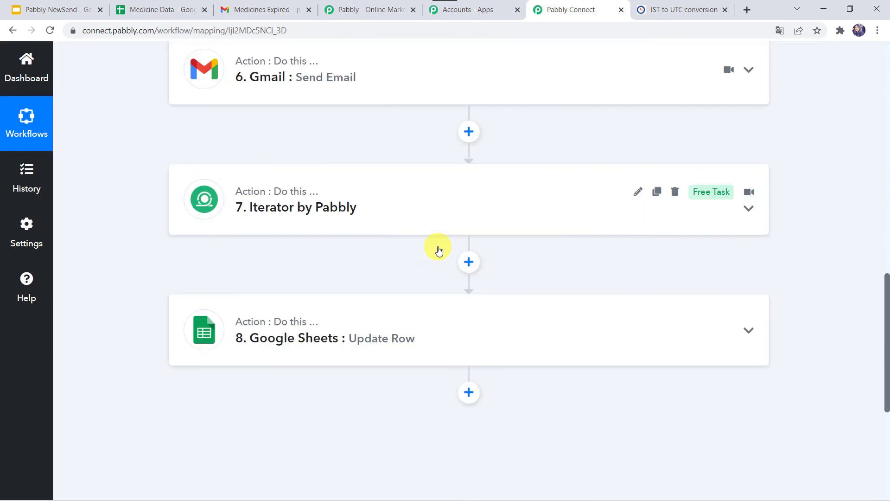
{"action": "scroll", "coordinate": [438, 250], "scroll_direction": "up", "scroll_amount": 20}
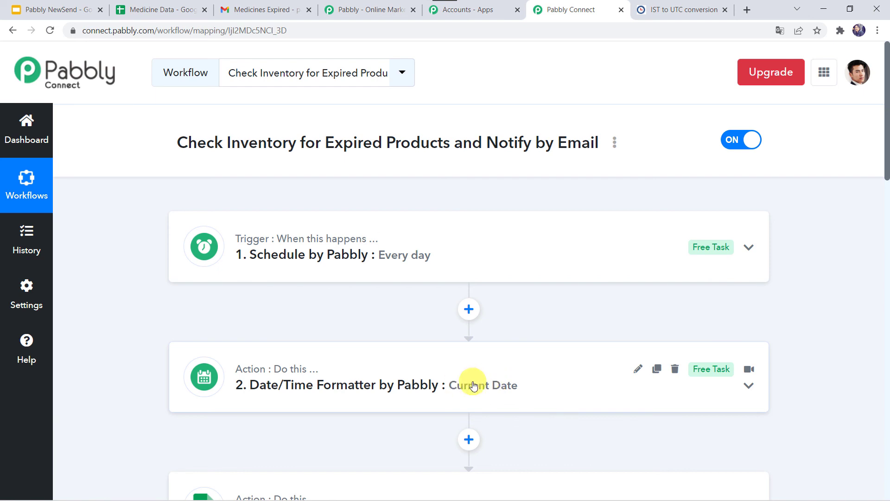
{"action": "scroll", "coordinate": [512, 383], "scroll_direction": "down", "scroll_amount": 4}
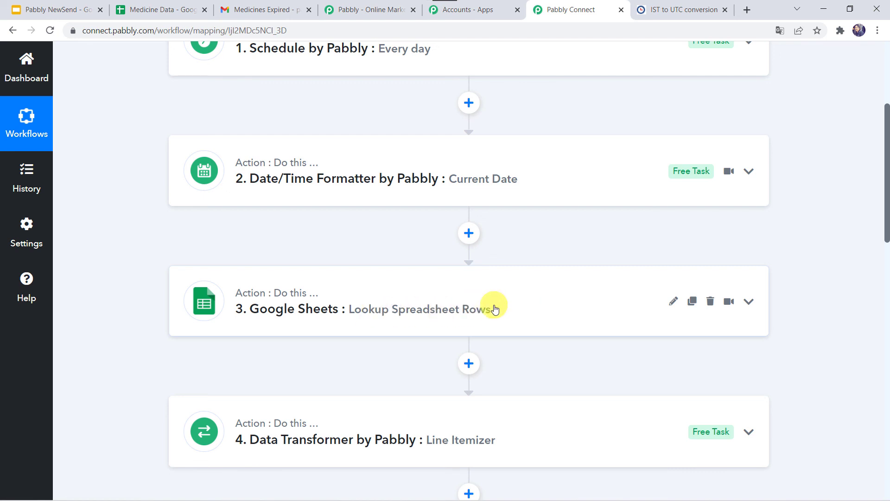
{"action": "scroll", "coordinate": [494, 306], "scroll_direction": "down", "scroll_amount": 3}
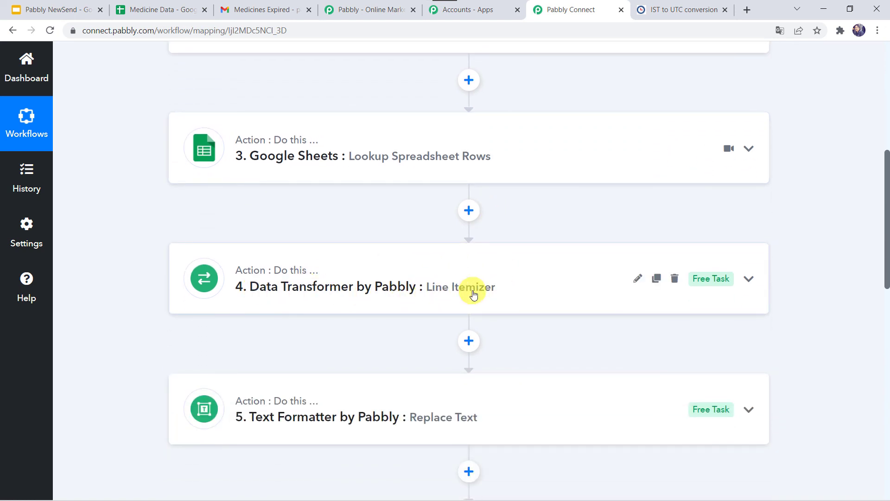
Step: Consult the expiry dates in the Medicine Data spreadsheet, then inspect the Line Itemizer step's line items array in Pabbly Connect and collapse it
{"action": "left_click", "coordinate": [150, 10]}
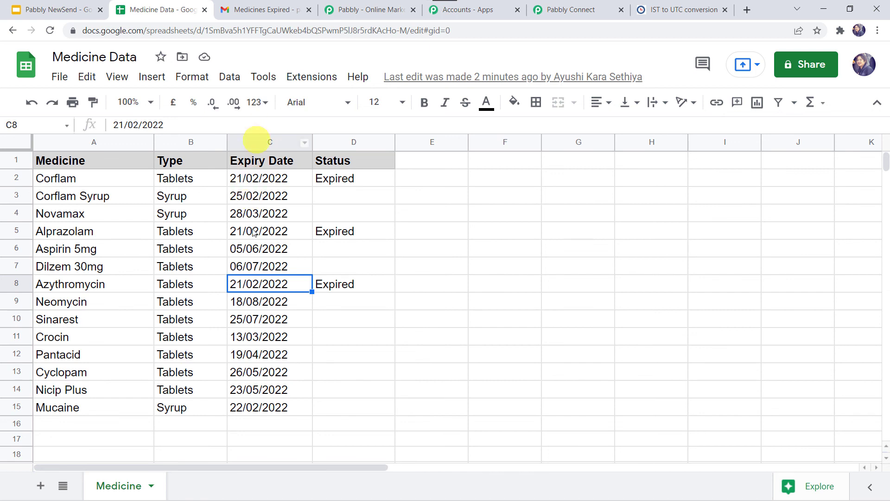
{"action": "left_click", "coordinate": [545, 9]}
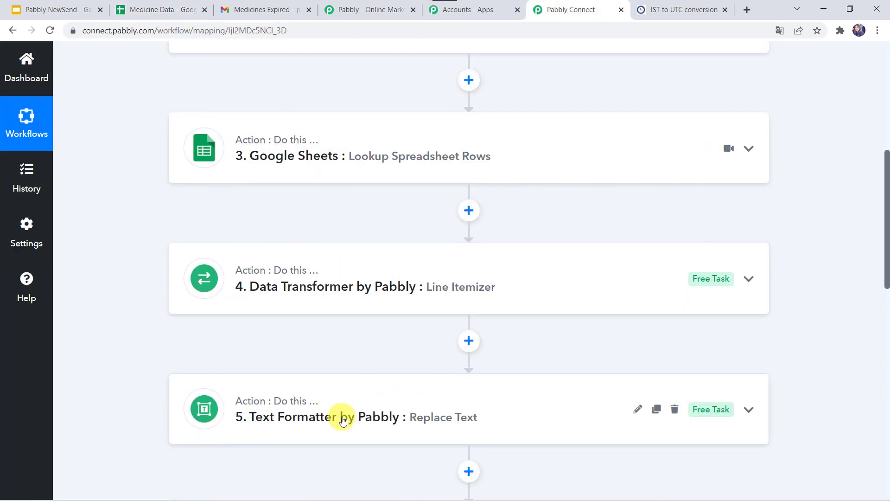
{"action": "left_click", "coordinate": [475, 275]}
{"action": "scroll", "coordinate": [473, 272], "scroll_direction": "down", "scroll_amount": 5}
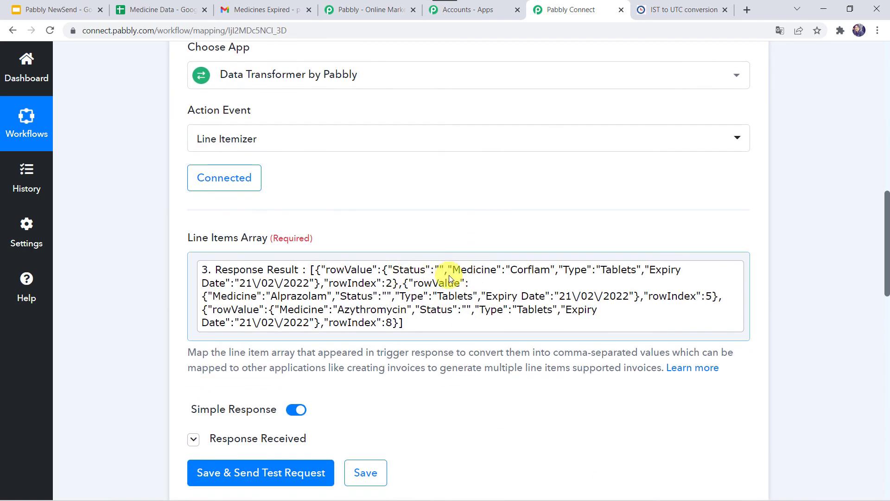
{"action": "scroll", "coordinate": [139, 399], "scroll_direction": "down", "scroll_amount": 1}
{"action": "scroll", "coordinate": [137, 399], "scroll_direction": "down", "scroll_amount": 9}
{"action": "scroll", "coordinate": [386, 194], "scroll_direction": "up", "scroll_amount": 10}
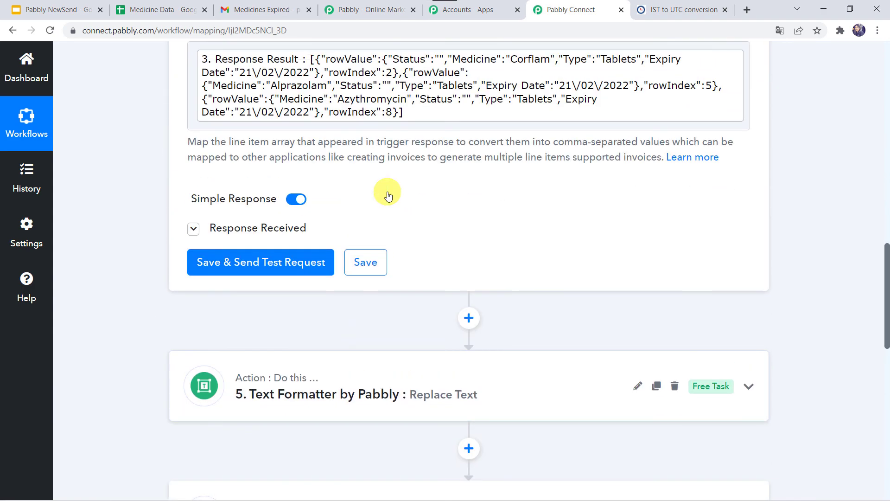
{"action": "left_click", "coordinate": [423, 187]}
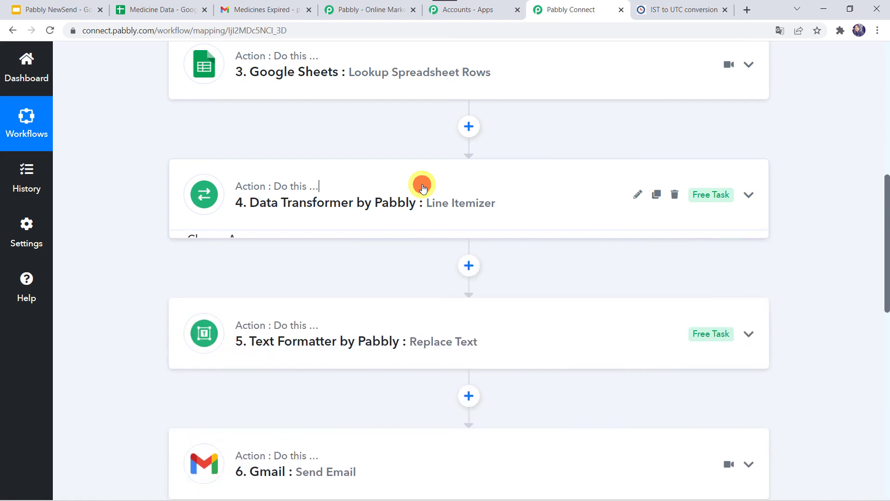
Step: Review the remaining Text Formatter, Gmail, Iterator and Update Row actions, then return to the workflow's Schedule trigger
{"action": "scroll", "coordinate": [419, 186], "scroll_direction": "down", "scroll_amount": 3}
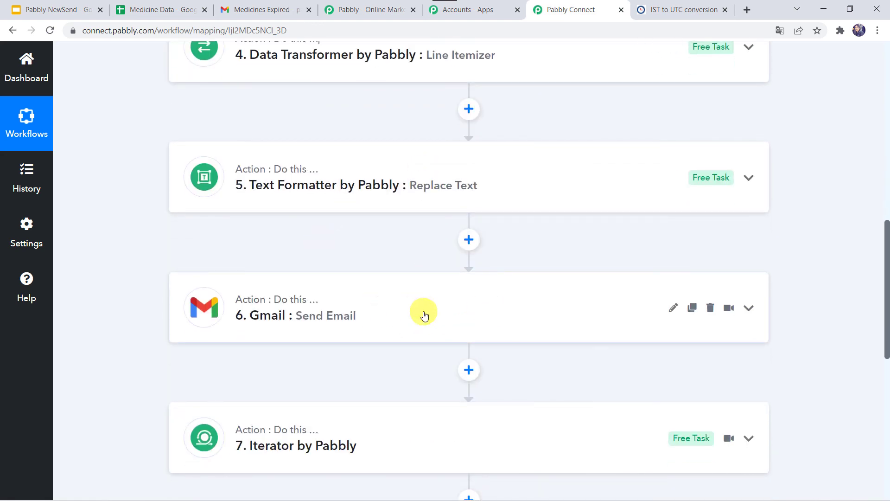
{"action": "scroll", "coordinate": [423, 313], "scroll_direction": "down", "scroll_amount": 2}
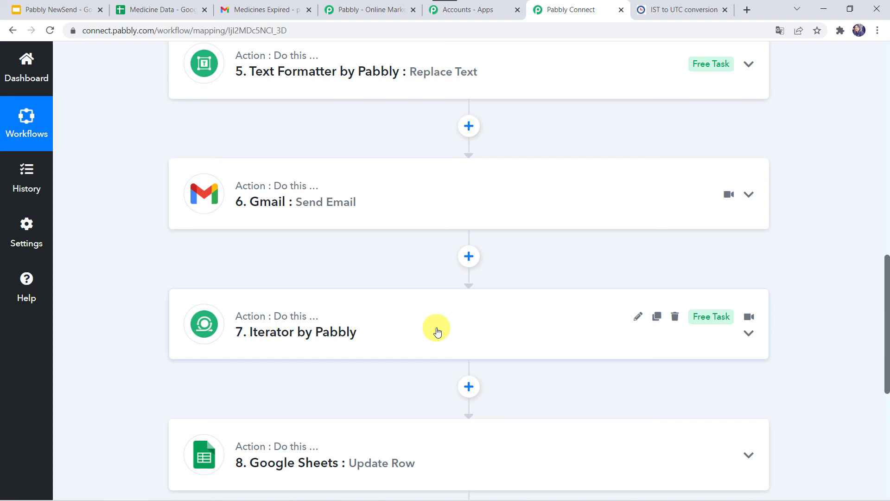
{"action": "scroll", "coordinate": [437, 331], "scroll_direction": "down", "scroll_amount": 2}
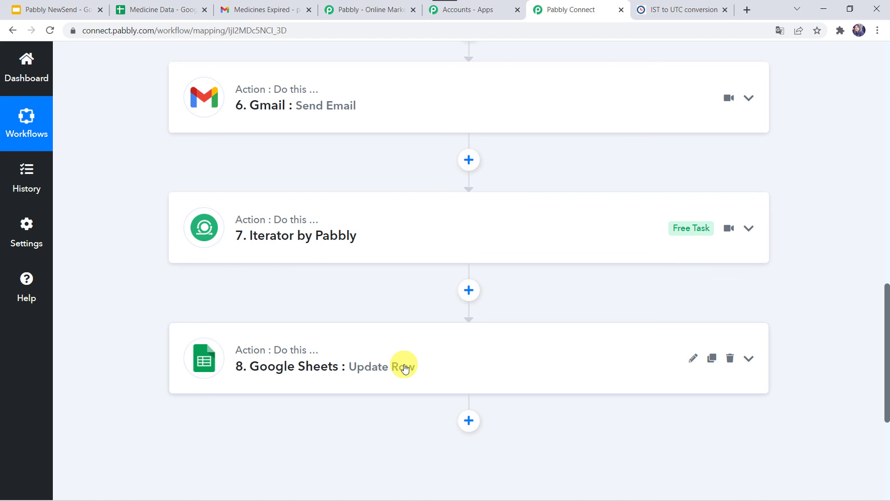
{"action": "scroll", "coordinate": [194, 243], "scroll_direction": "down", "scroll_amount": 1}
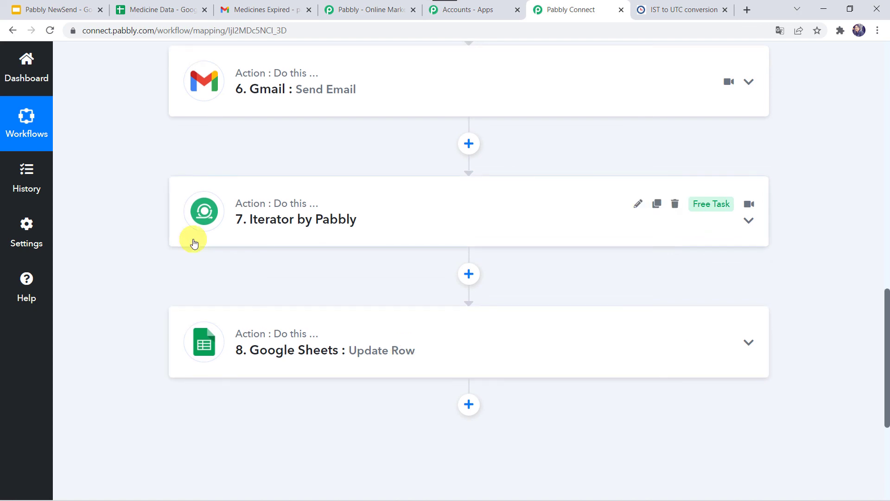
{"action": "scroll", "coordinate": [194, 244], "scroll_direction": "up", "scroll_amount": 17}
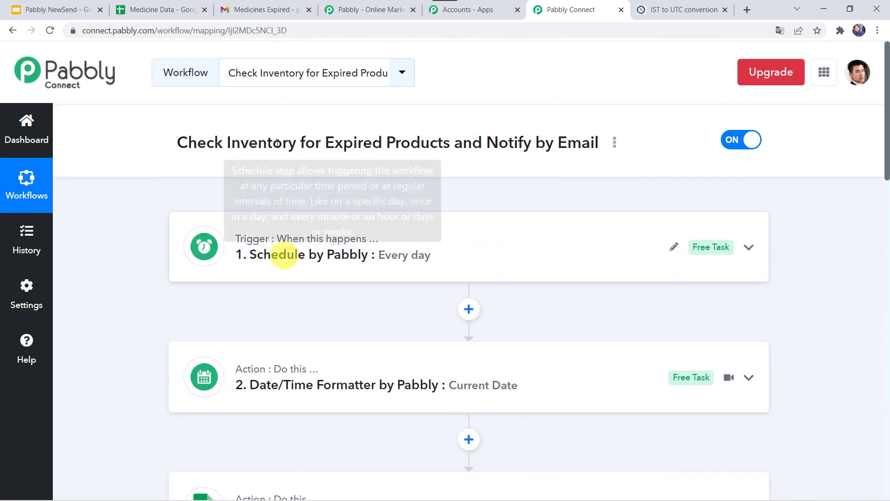